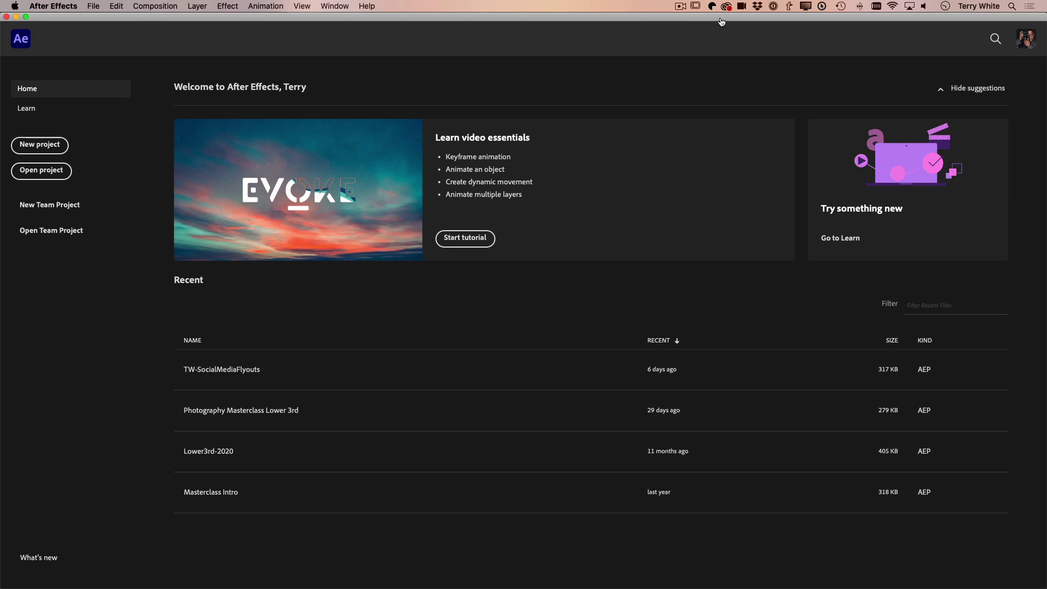
Step: Switch to Photoshop and create a new HDTV 1080p document, 1920 x 1080 px, with transparent background contents
{"action": "key", "text": "super+Tab"}
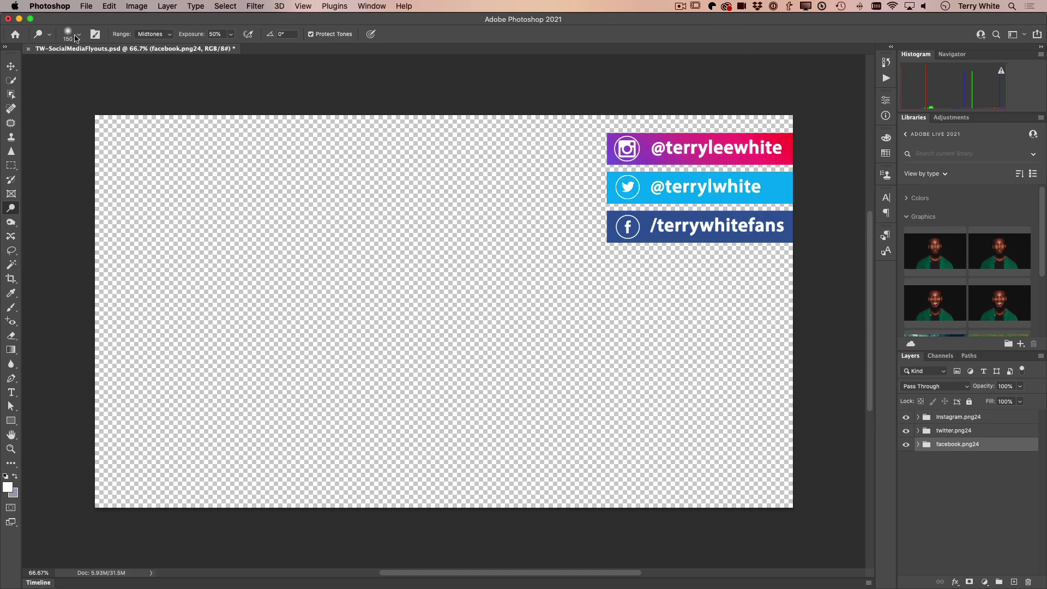
{"action": "left_click", "coordinate": [86, 7]}
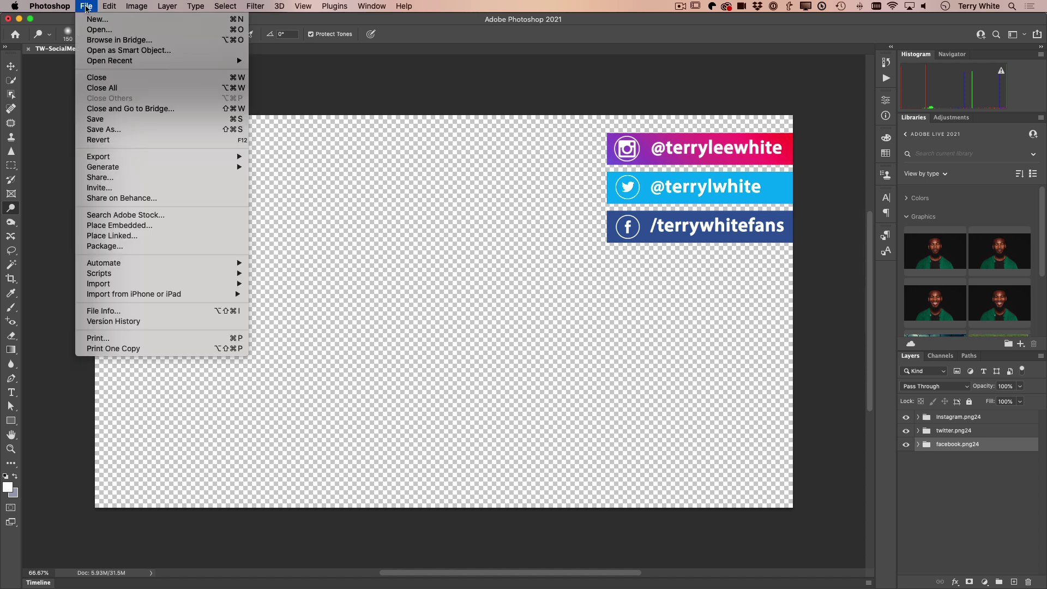
{"action": "left_click", "coordinate": [96, 19]}
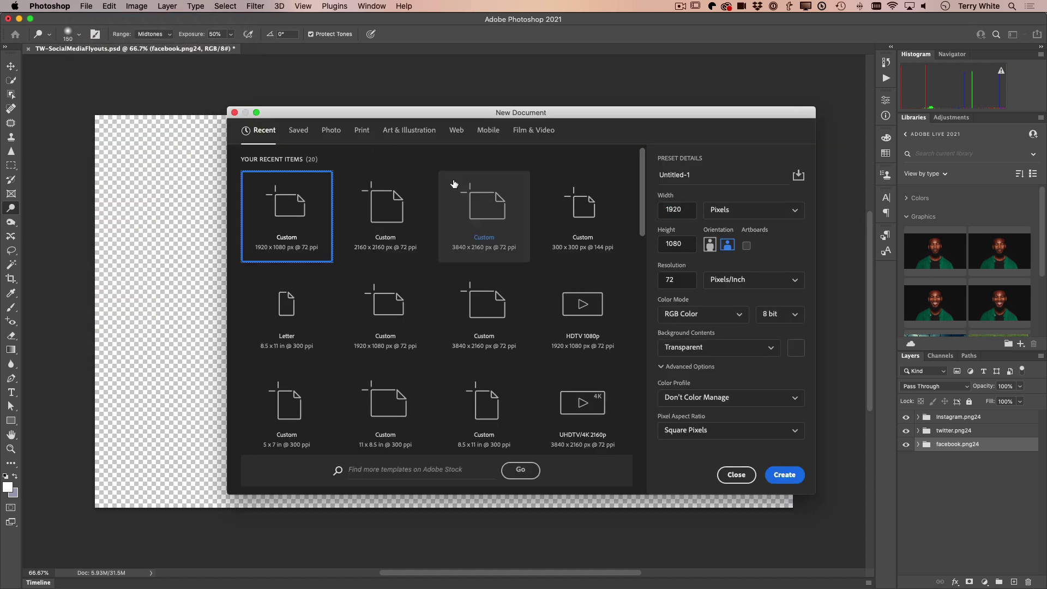
{"action": "left_click", "coordinate": [527, 131]}
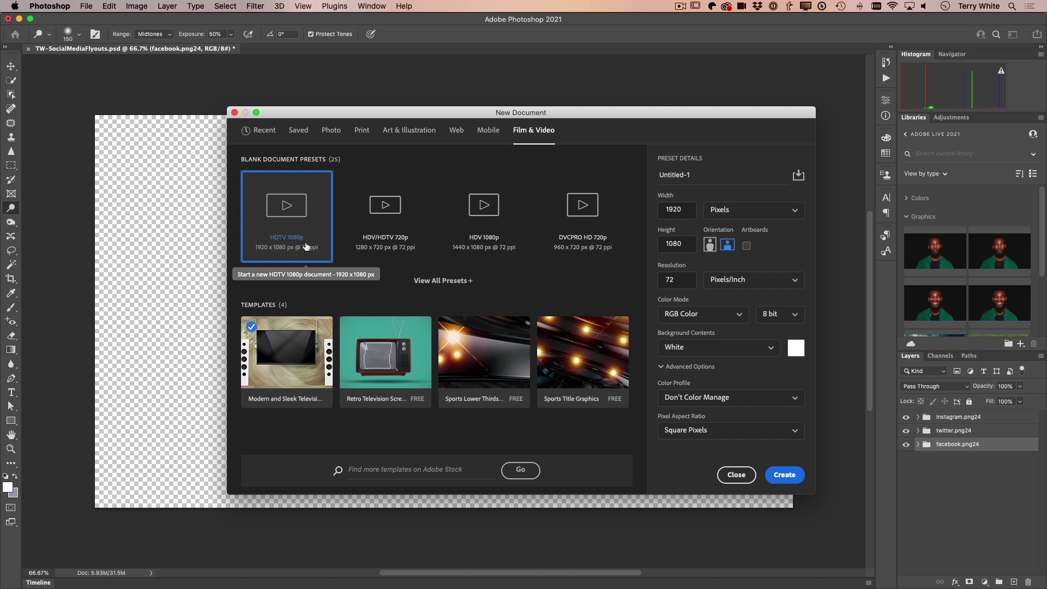
{"action": "left_click", "coordinate": [770, 355]}
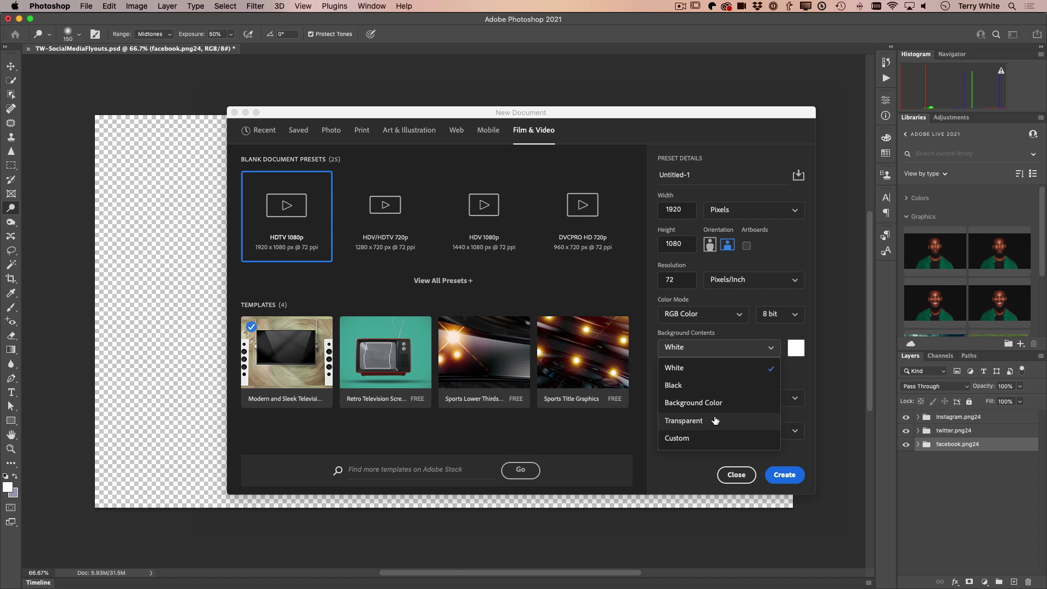
{"action": "left_click", "coordinate": [715, 421]}
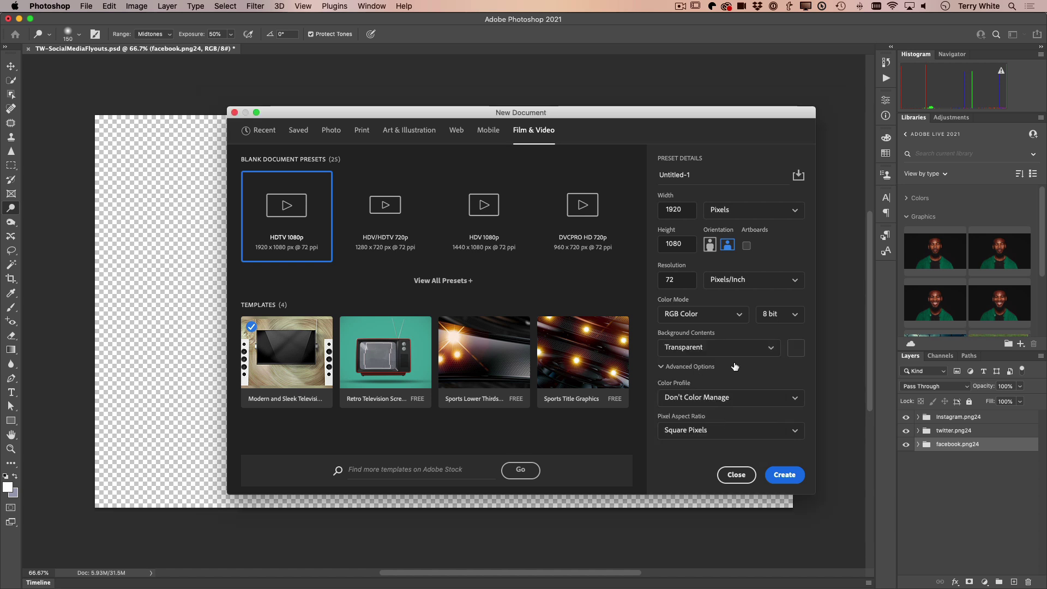
{"action": "left_click", "coordinate": [783, 476]}
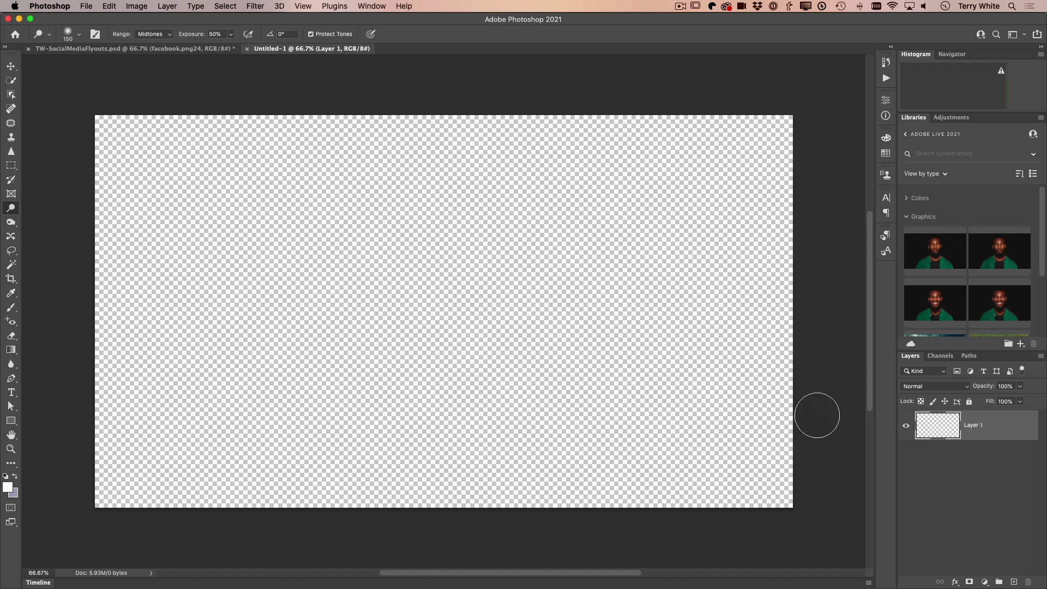
Step: Draw a wide rectangular selection against the canvas's upper right edge, fill it with blue #344bd1, and deselect
{"action": "left_click", "coordinate": [11, 166]}
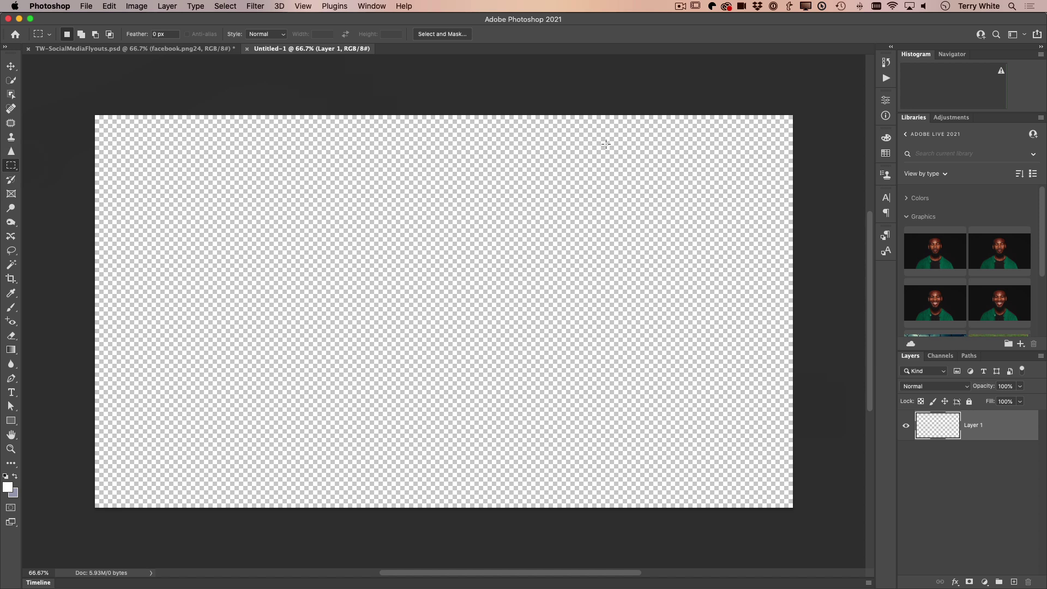
{"action": "left_click_drag", "start_coordinate": [590, 144], "coordinate": [792, 182]}
{"action": "left_click", "coordinate": [7, 488]}
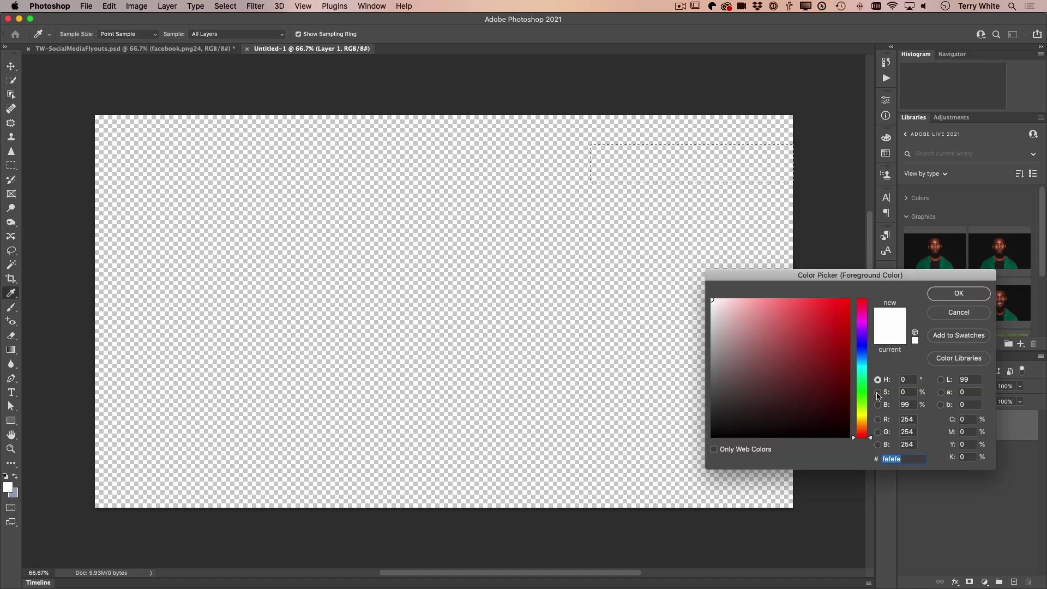
{"action": "mouse_move", "coordinate": [868, 357]}
{"action": "left_mouse_down"}
{"action": "mouse_move", "coordinate": [795, 309]}
{"action": "mouse_move", "coordinate": [776, 316]}
{"action": "left_mouse_up"}
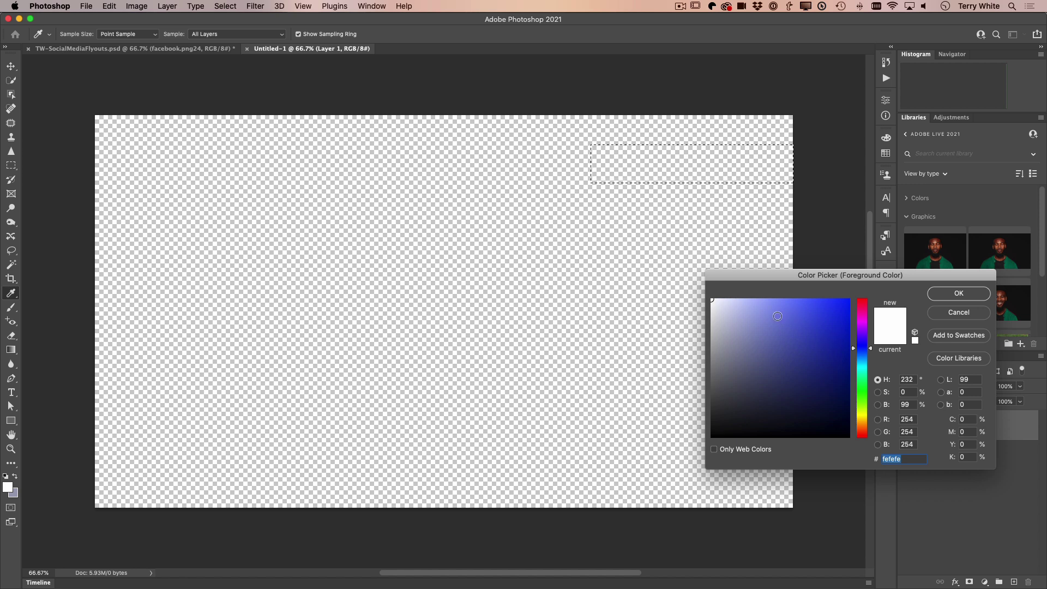
{"action": "left_click", "coordinate": [814, 324]}
{"action": "left_click", "coordinate": [953, 294]}
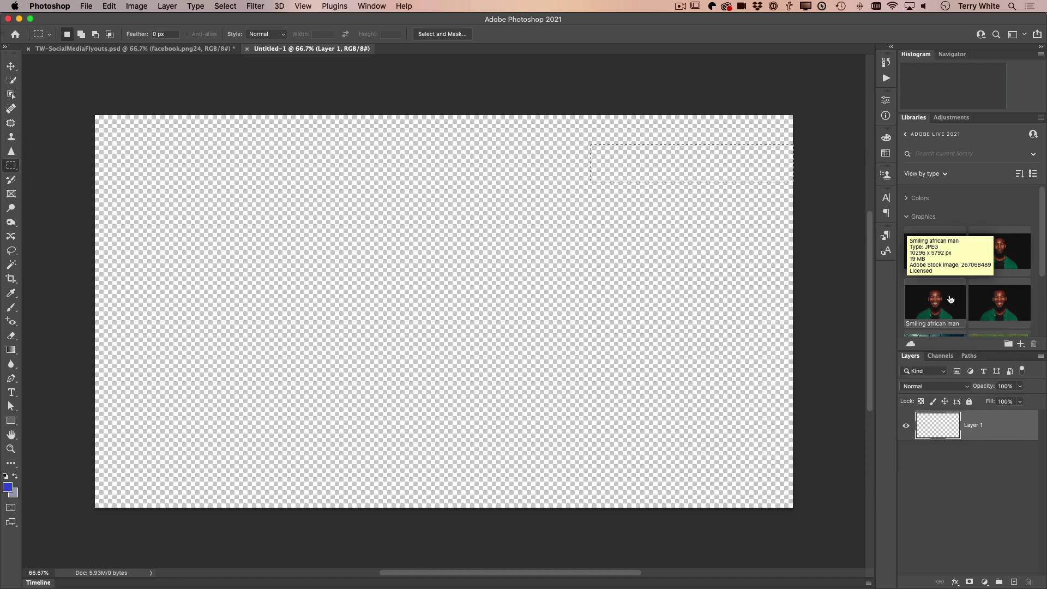
{"action": "key", "text": "alt+BackSpace"}
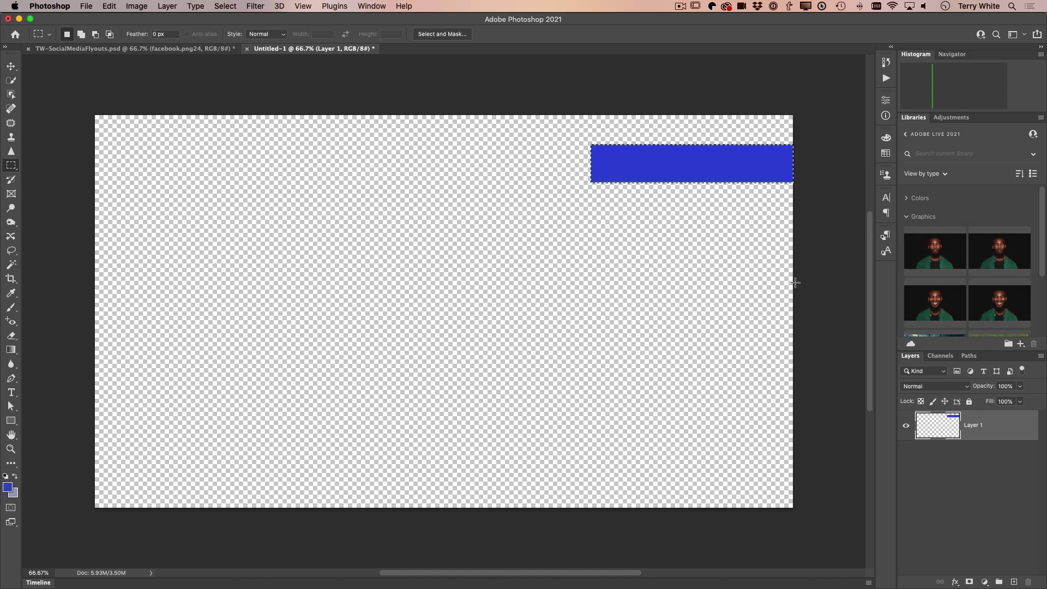
{"action": "key", "text": "super+d"}
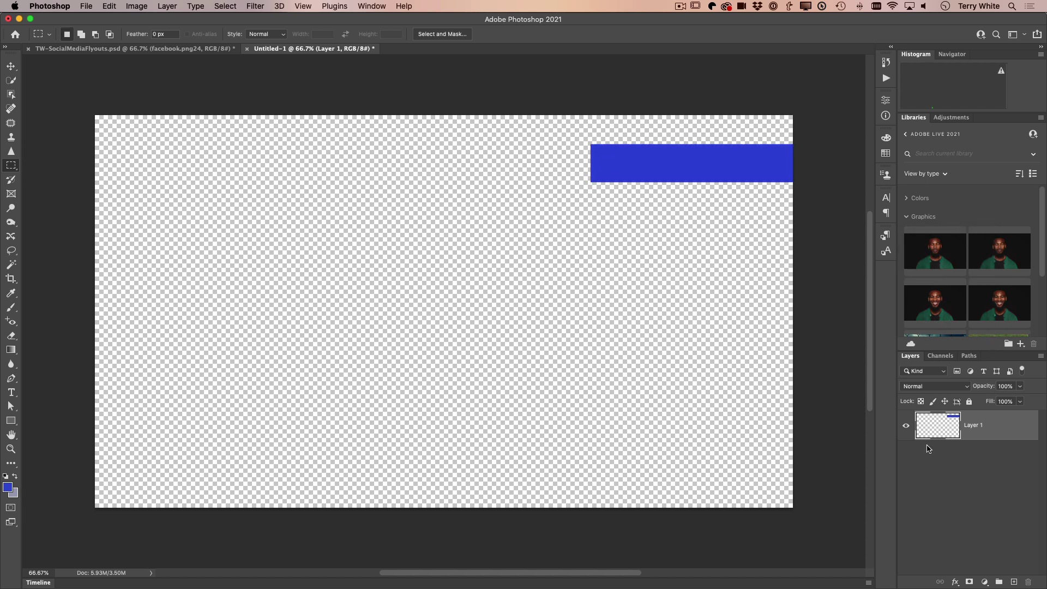
Step: Rename the blue bar's layer as Twitter and duplicate that layer
{"action": "double_click", "coordinate": [972, 425]}
{"action": "type", "text": "Twitter"}
{"action": "key", "text": "Return"}
{"action": "left_click_drag", "start_coordinate": [963, 433], "coordinate": [1015, 581]}
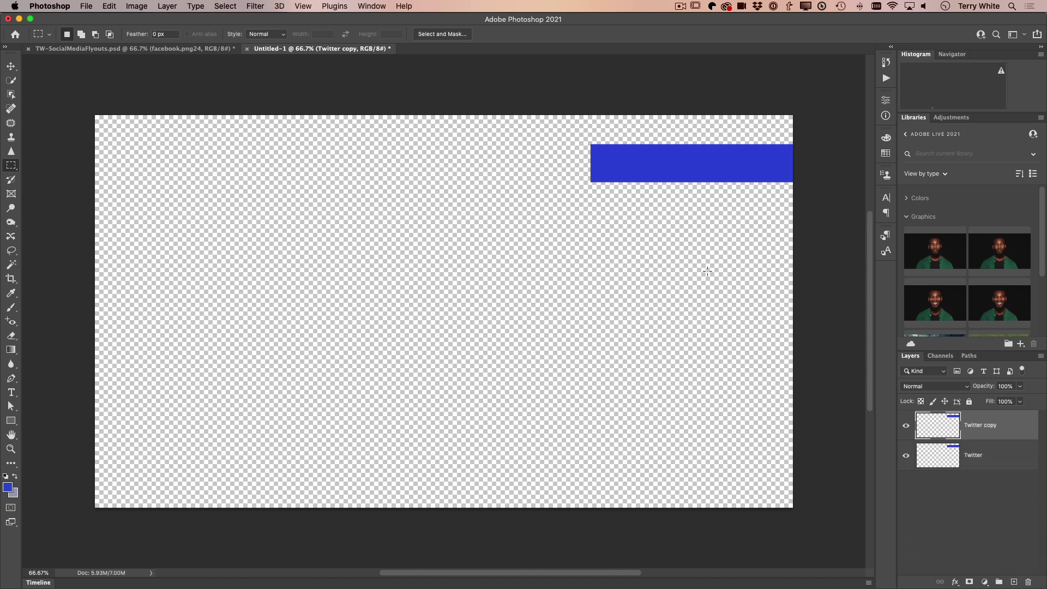
Step: Move the duplicated bar straight down, leaving a small gap beneath the original blue bar
{"action": "scroll", "coordinate": [708, 271], "scroll_direction": "down", "scroll_amount": 5}
{"action": "scroll", "coordinate": [671, 278], "scroll_direction": "up", "scroll_amount": 6}
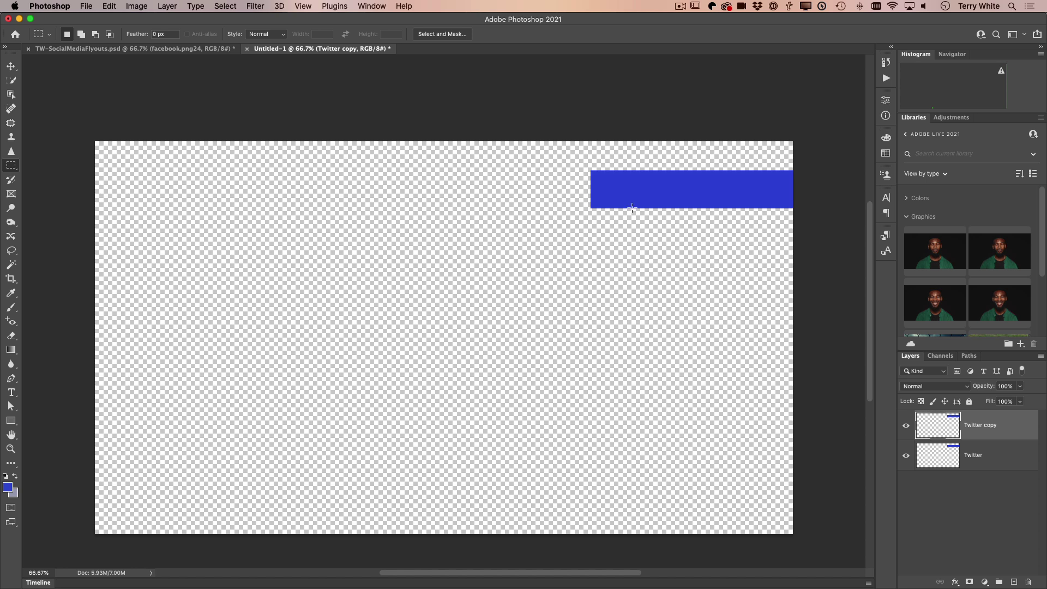
{"action": "key", "text": "v"}
{"action": "left_click_drag", "start_coordinate": [663, 194], "coordinate": [662, 238]}
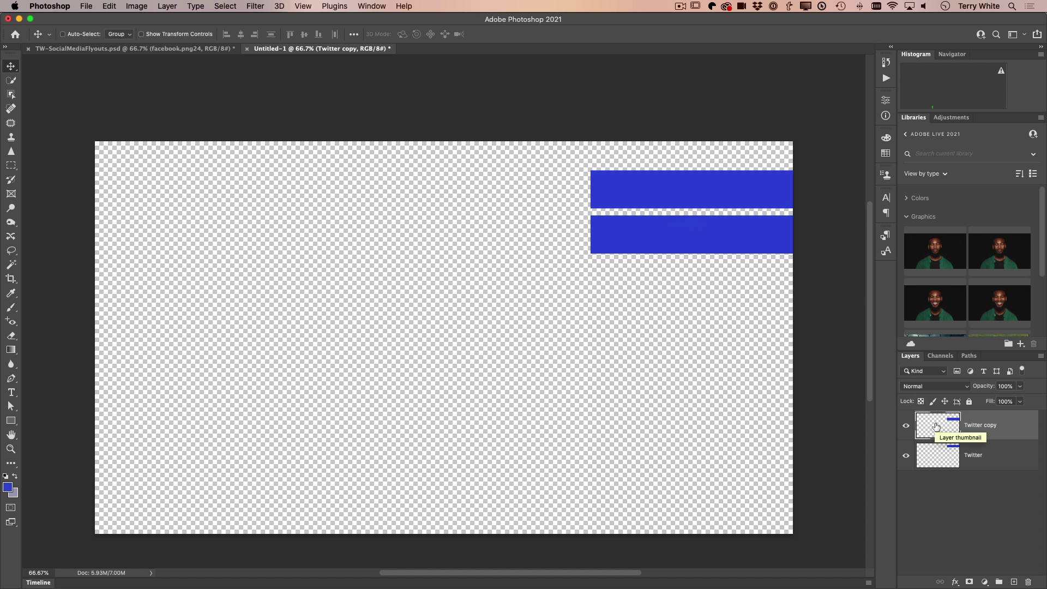
Step: Load the Twitter copy bar's outline as a selection, fill it with purple #c832e3, and deselect
{"action": "key", "text": "super"}
{"action": "left_click", "coordinate": [936, 428], "text": "super"}
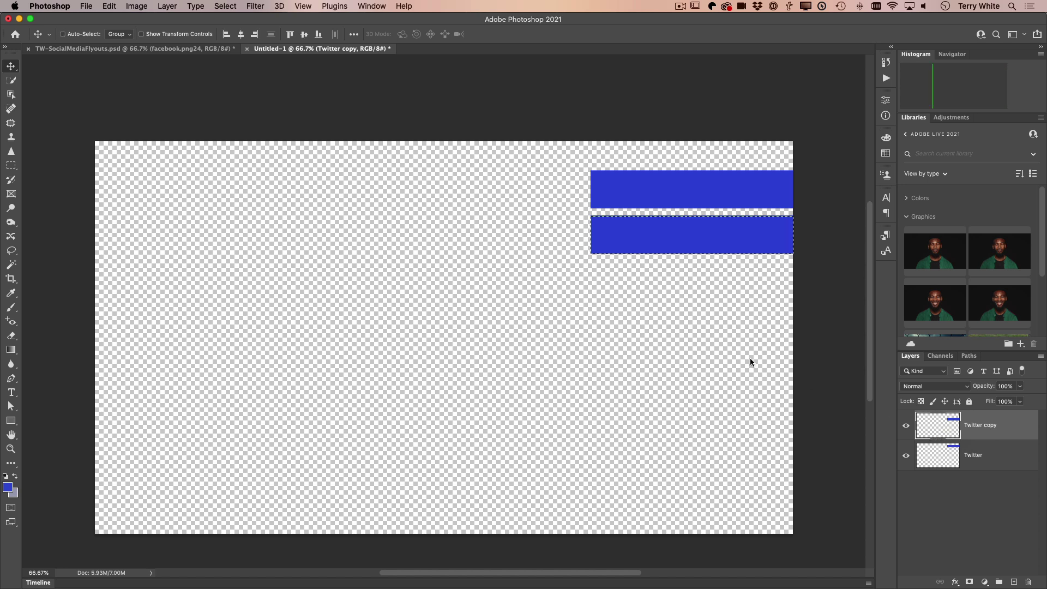
{"action": "left_click", "coordinate": [7, 488]}
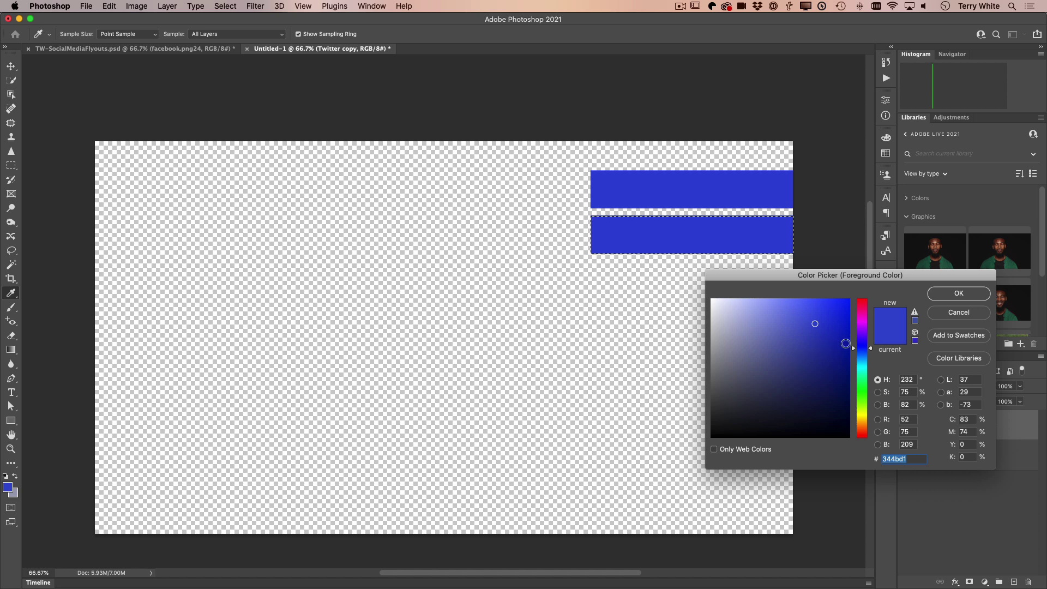
{"action": "left_click", "coordinate": [862, 325]}
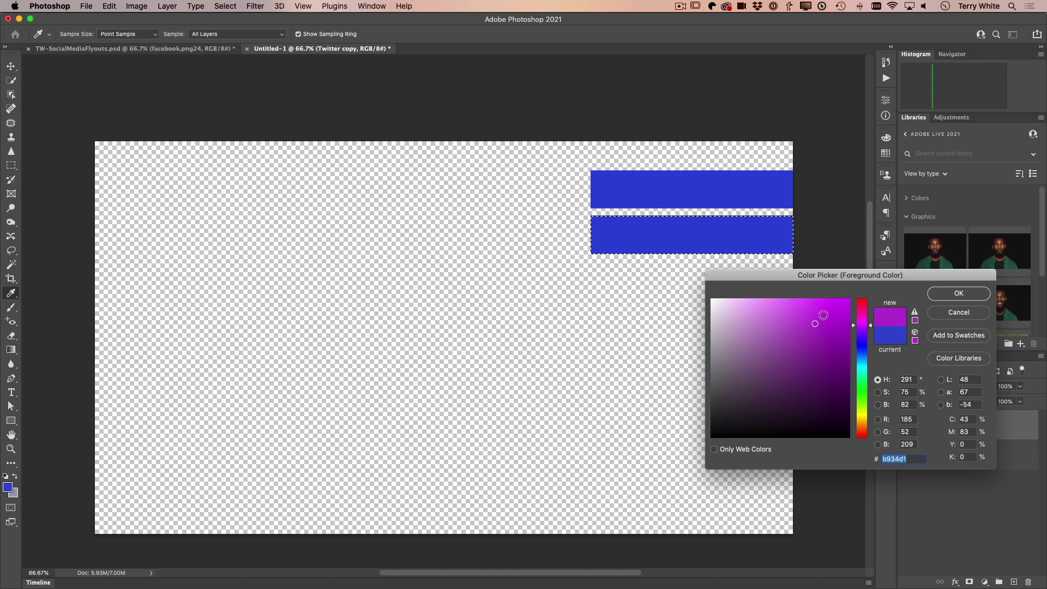
{"action": "left_click", "coordinate": [947, 297]}
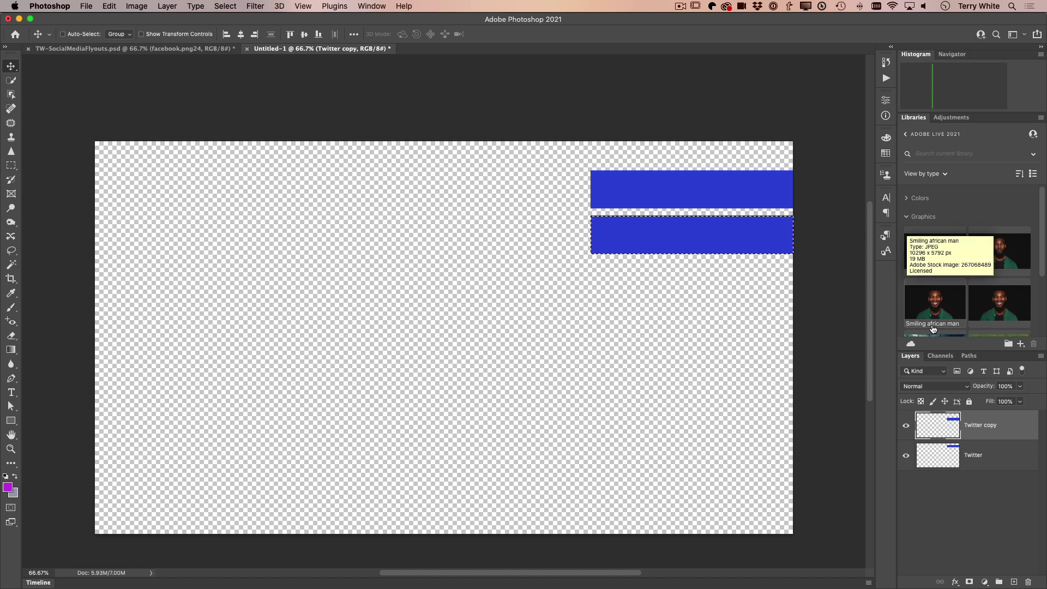
{"action": "key", "text": "alt+BackSpace"}
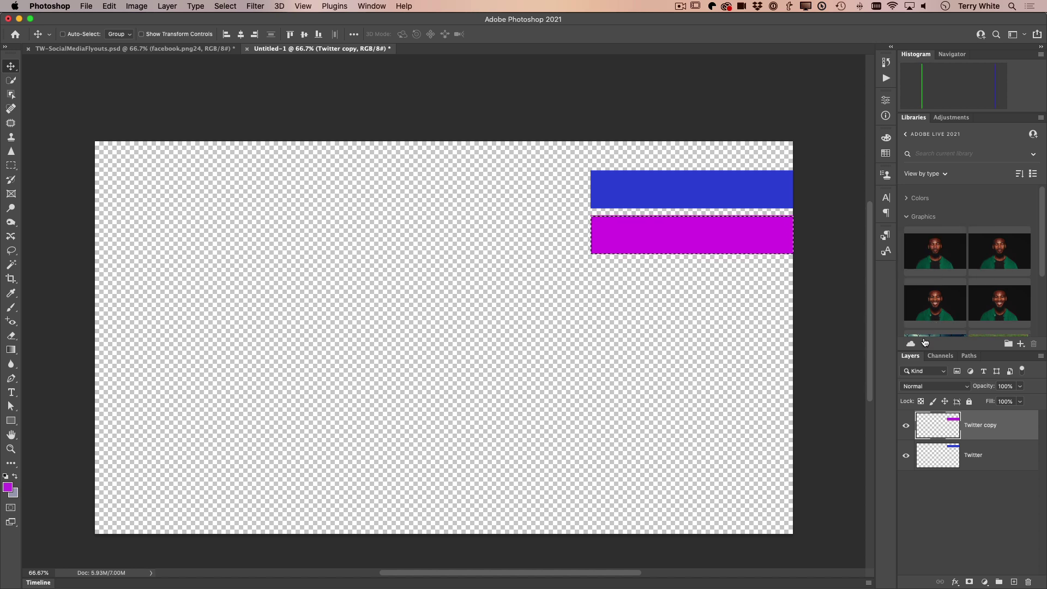
{"action": "key", "text": "super+d"}
Step: Add the Twitter handle as a left-aligned text layer on the blue bar, above the Twitter layer
{"action": "left_click", "coordinate": [934, 455]}
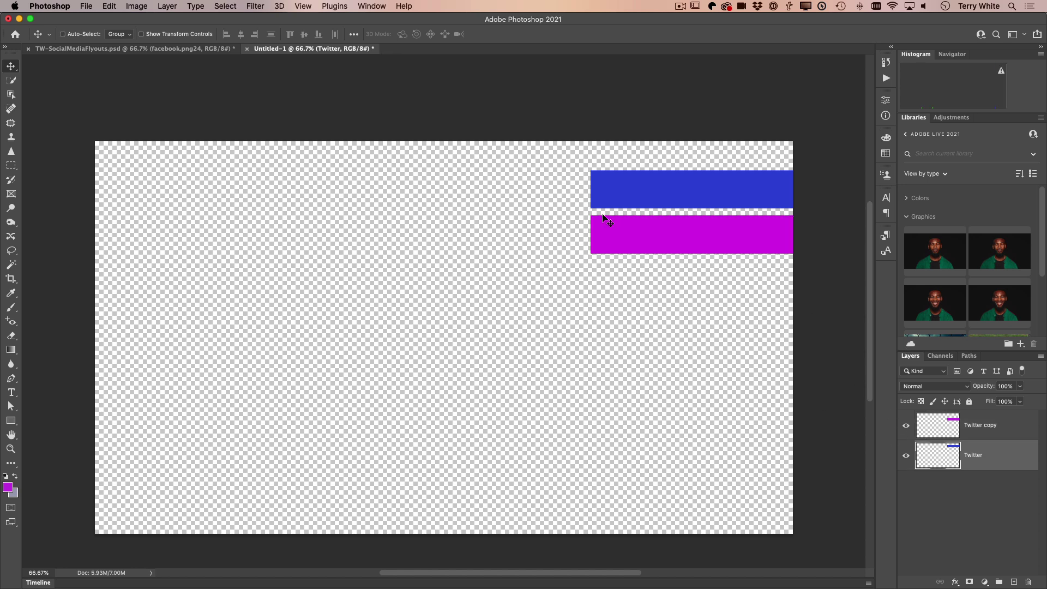
{"action": "key", "text": "t"}
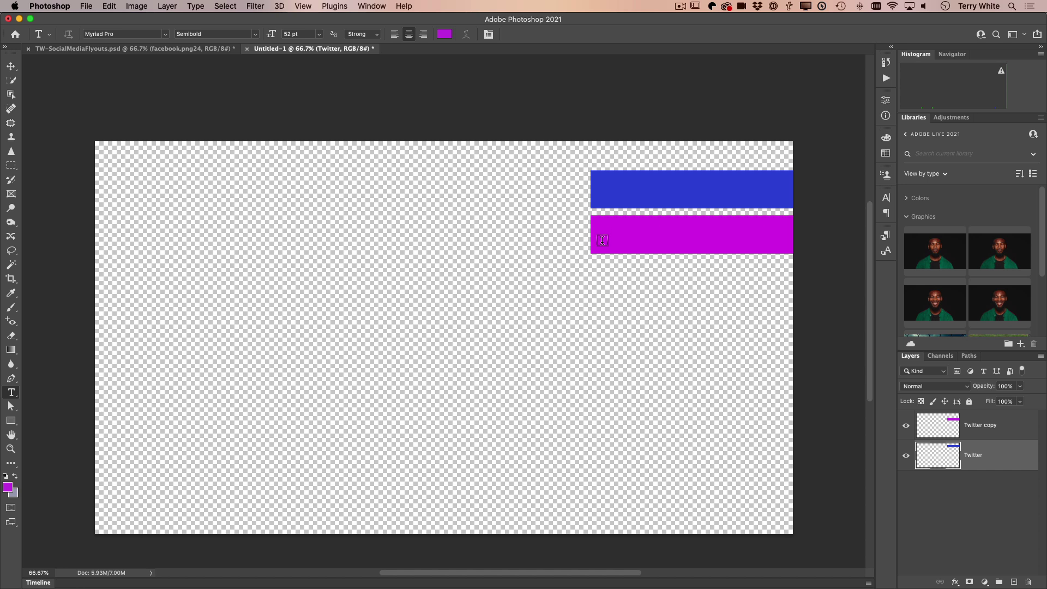
{"action": "left_click", "coordinate": [632, 189]}
{"action": "type", "text": "@TErry"}
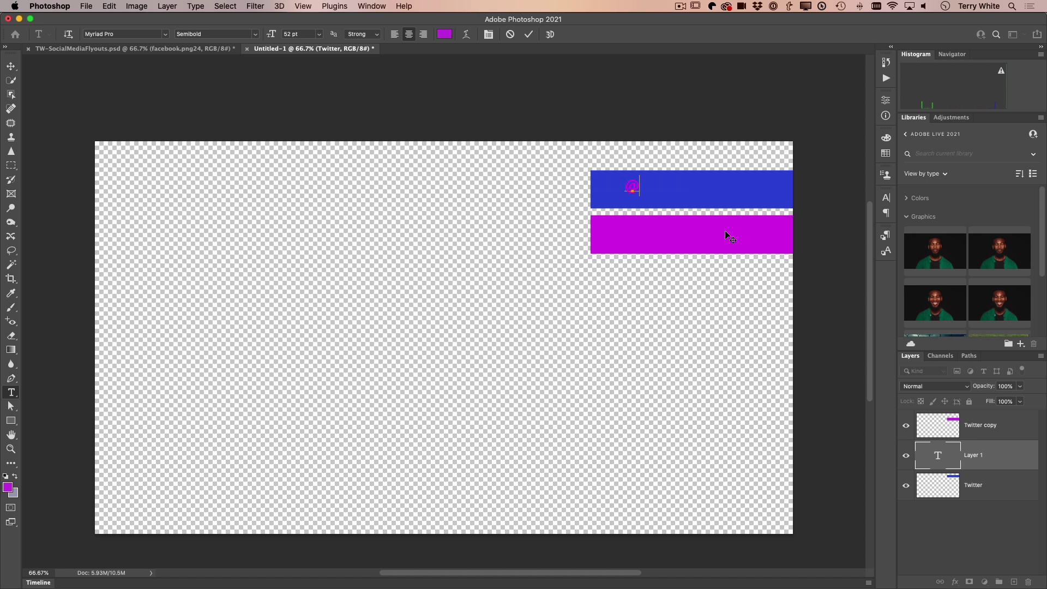
{"action": "key", "text": "BackSpace"}
{"action": "key", "text": "BackSpace"}
{"action": "key", "text": "BackSpace"}
{"action": "key", "text": "BackSpace"}
{"action": "key", "text": "BackSpace"}
{"action": "type", "text": "terrylwhite"}
{"action": "left_click", "coordinate": [394, 34]}
Step: Set the handle text's colour to white #ffffff and move it slightly to centre it on the blue bar
{"action": "key", "text": "super+a"}
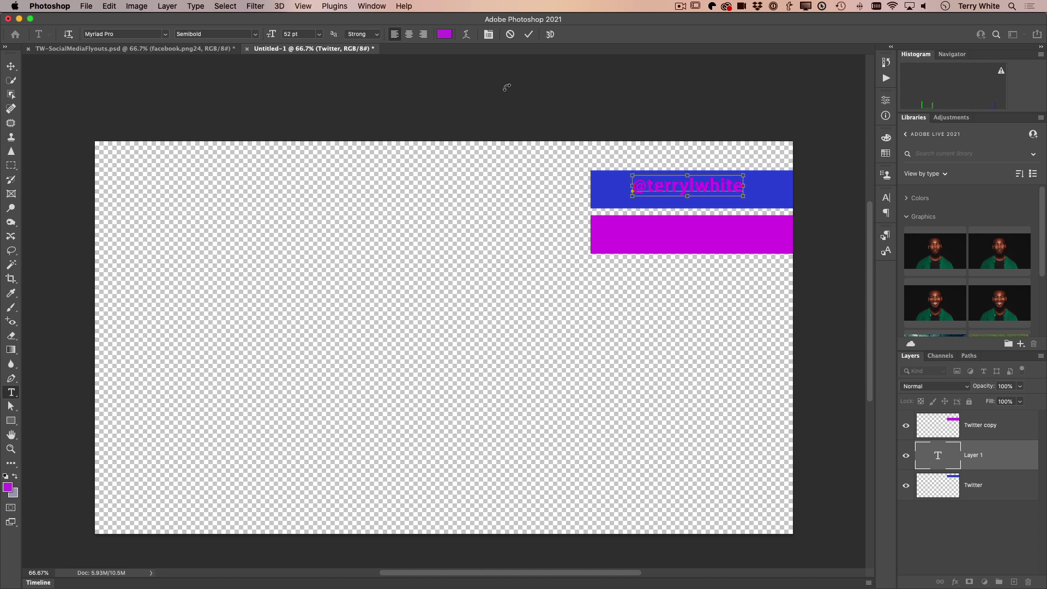
{"action": "left_click", "coordinate": [443, 35]}
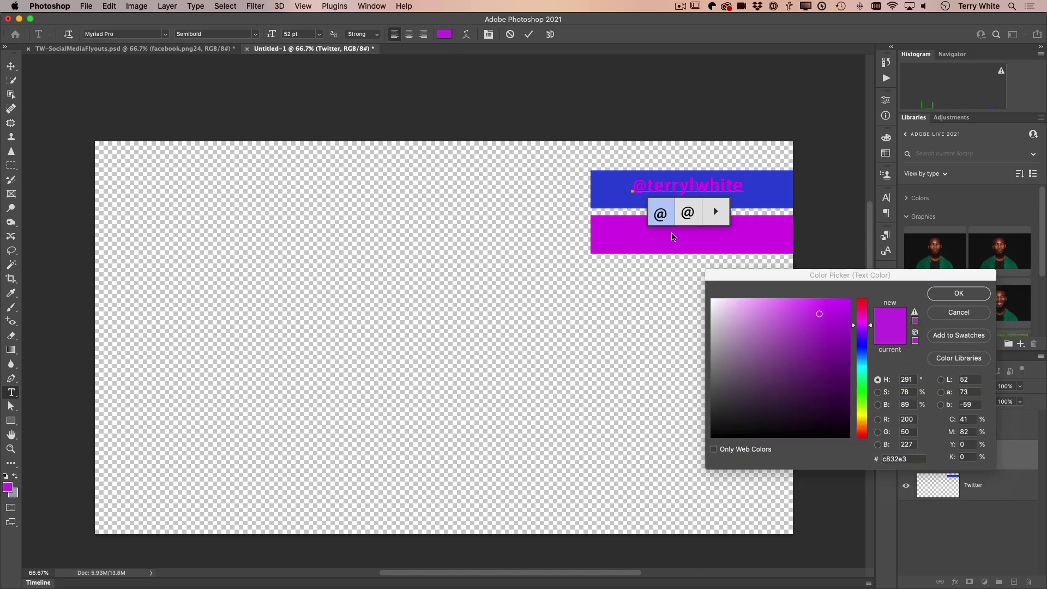
{"action": "left_click_drag", "start_coordinate": [727, 312], "coordinate": [694, 294]}
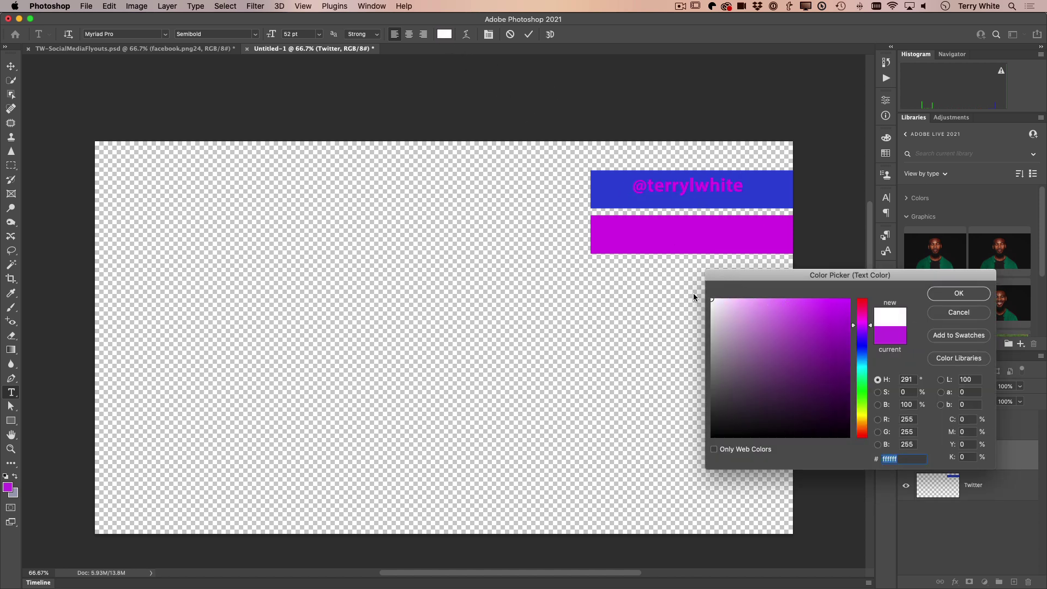
{"action": "left_click", "coordinate": [940, 295]}
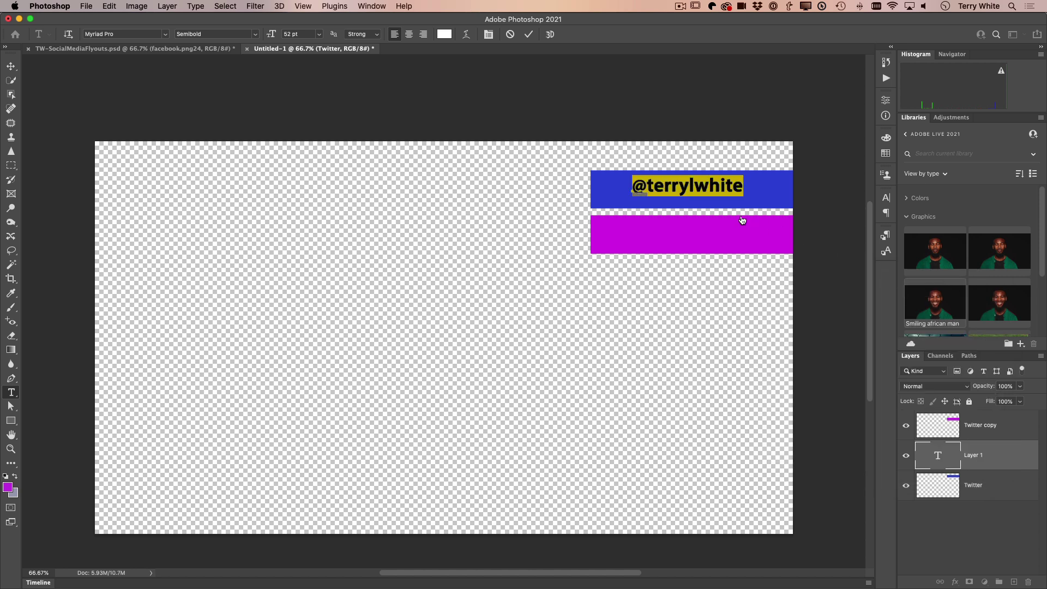
{"action": "left_click", "coordinate": [527, 34]}
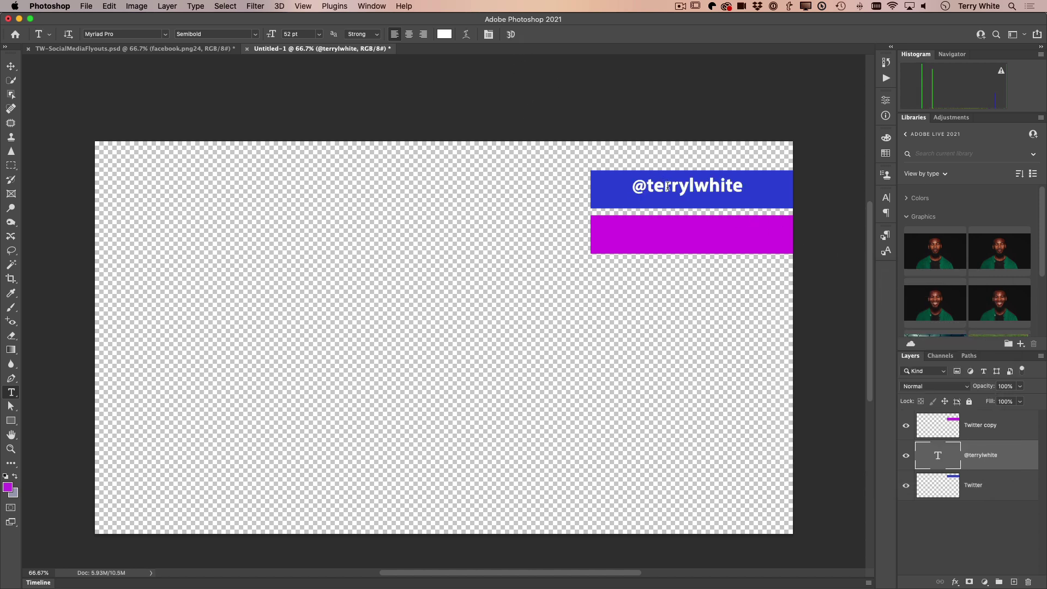
{"action": "left_click", "coordinate": [11, 66]}
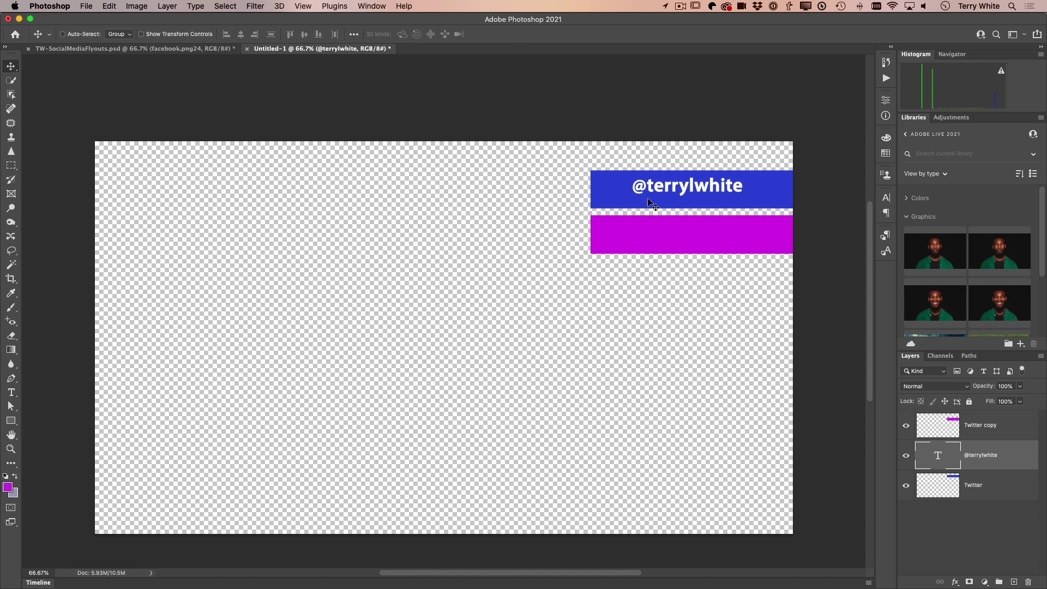
{"action": "left_click_drag", "start_coordinate": [690, 191], "coordinate": [696, 194]}
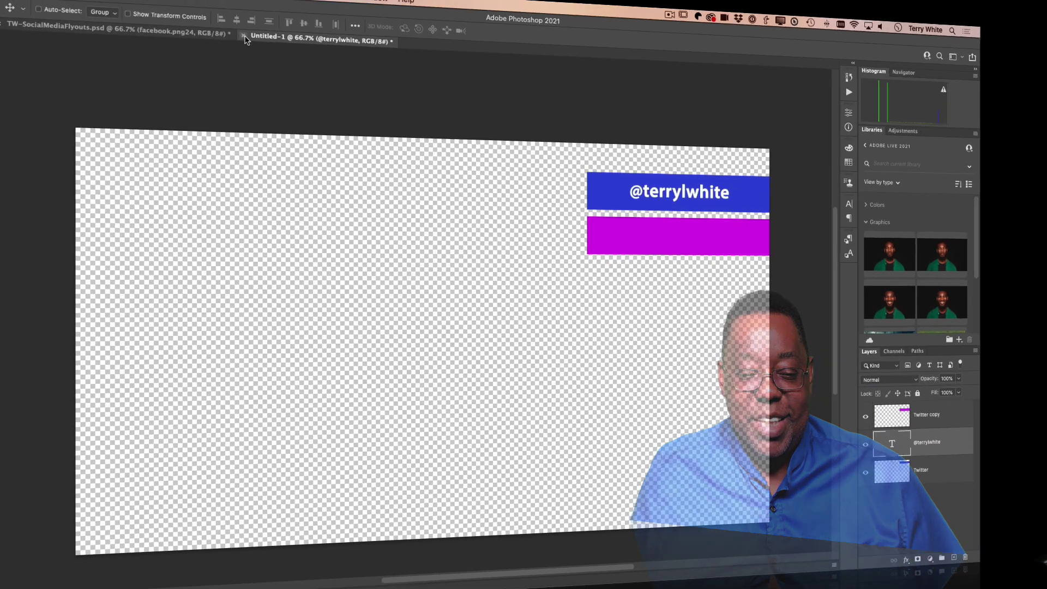
Step: Close the untitled document without saving it and expand the Instagram.png24 layer group in TW-SocialMediaFlyouts.psd
{"action": "left_click", "coordinate": [270, 19]}
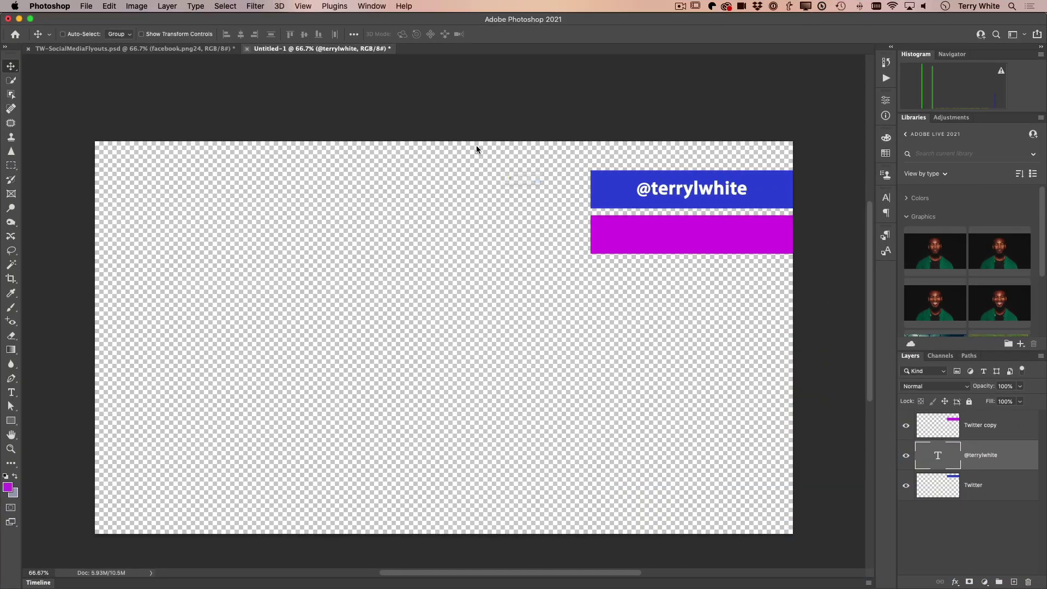
{"action": "left_click", "coordinate": [489, 203]}
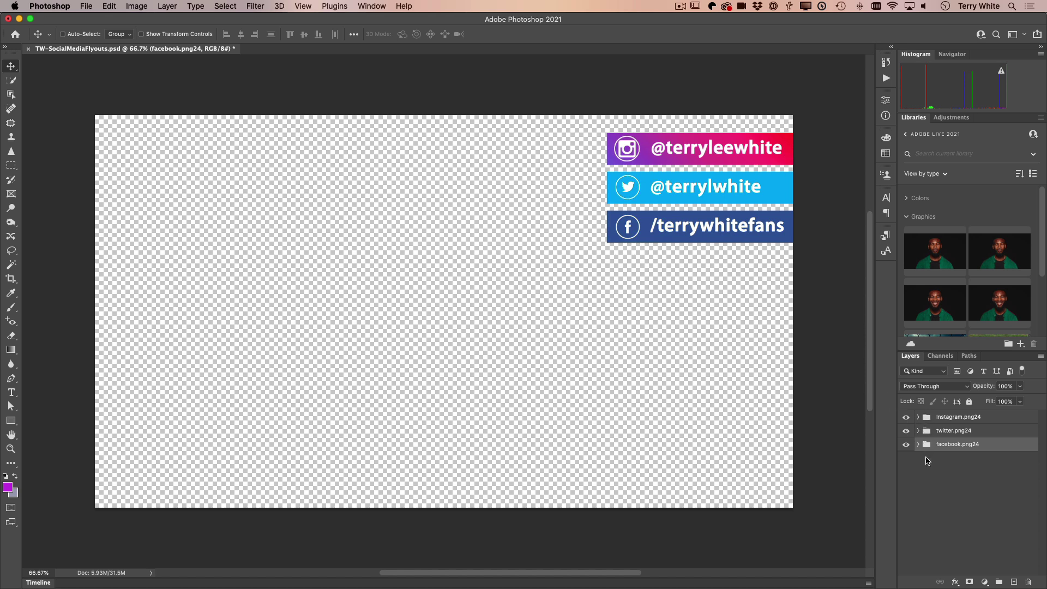
{"action": "left_click", "coordinate": [917, 418]}
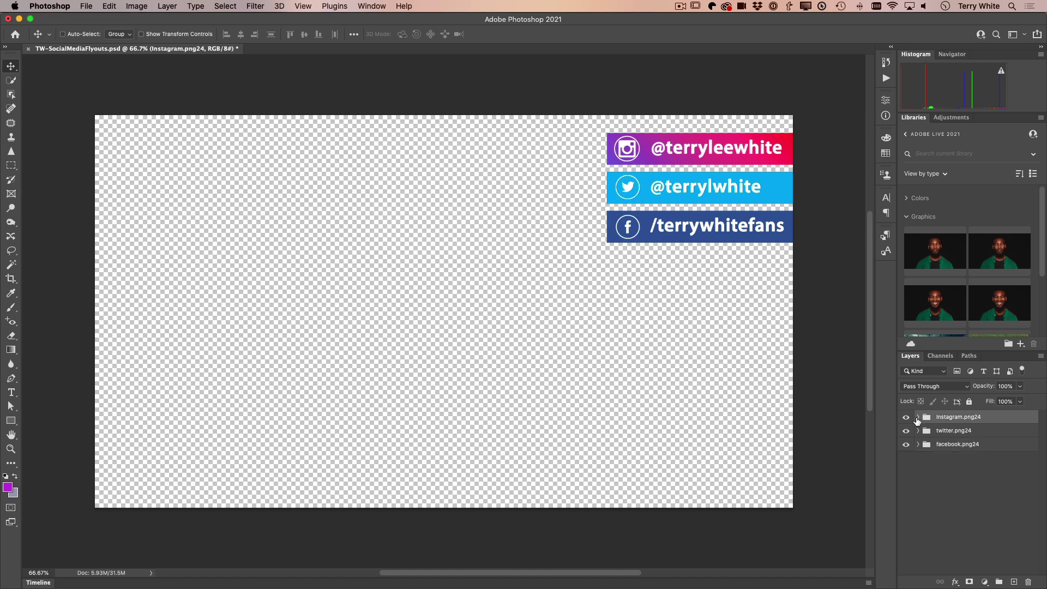
{"action": "left_click", "coordinate": [918, 418]}
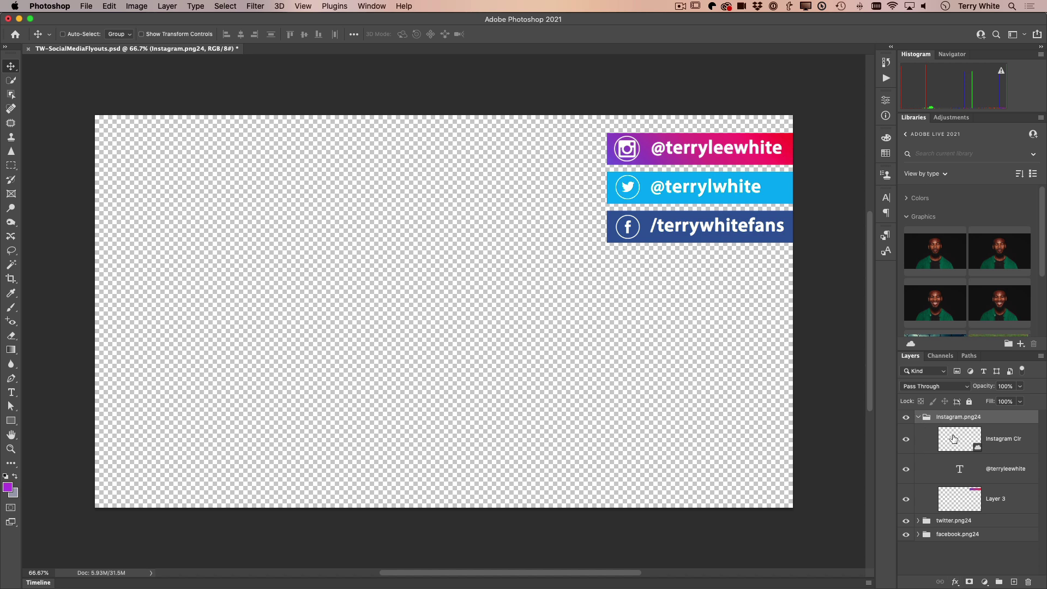
Step: Check the Instagram, Twitter and Facebook groups by switching each one's visibility off and on, and leave the Instagram group collapsed
{"action": "left_click", "coordinate": [918, 417]}
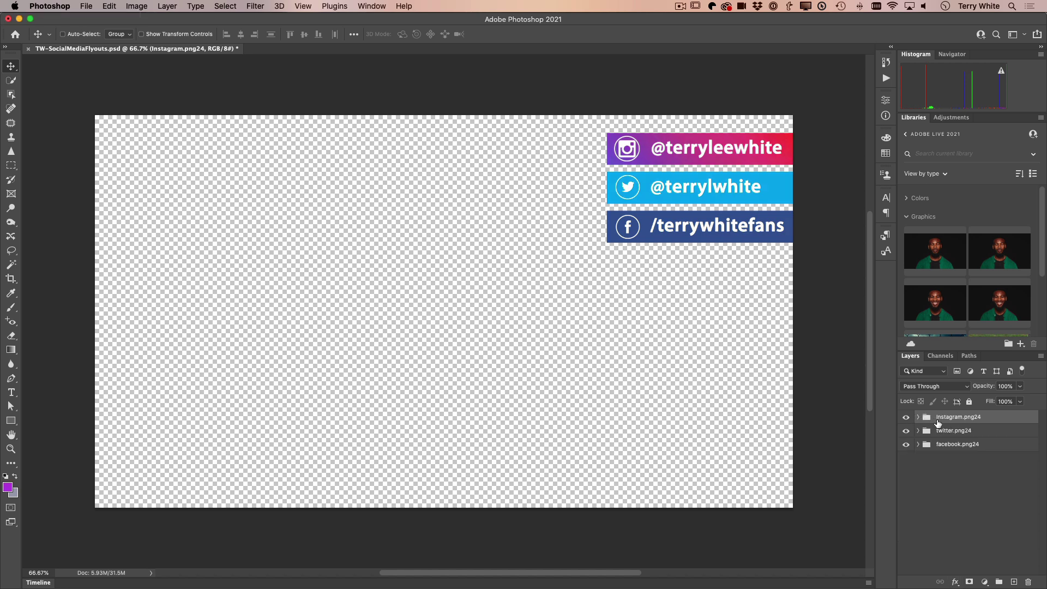
{"action": "mouse_move", "coordinate": [1001, 585]}
{"action": "left_click", "coordinate": [906, 417]}
{"action": "left_click", "coordinate": [906, 417]}
{"action": "left_click", "coordinate": [906, 431]}
{"action": "left_click", "coordinate": [905, 431]}
{"action": "left_click", "coordinate": [906, 444]}
{"action": "left_click", "coordinate": [905, 444]}
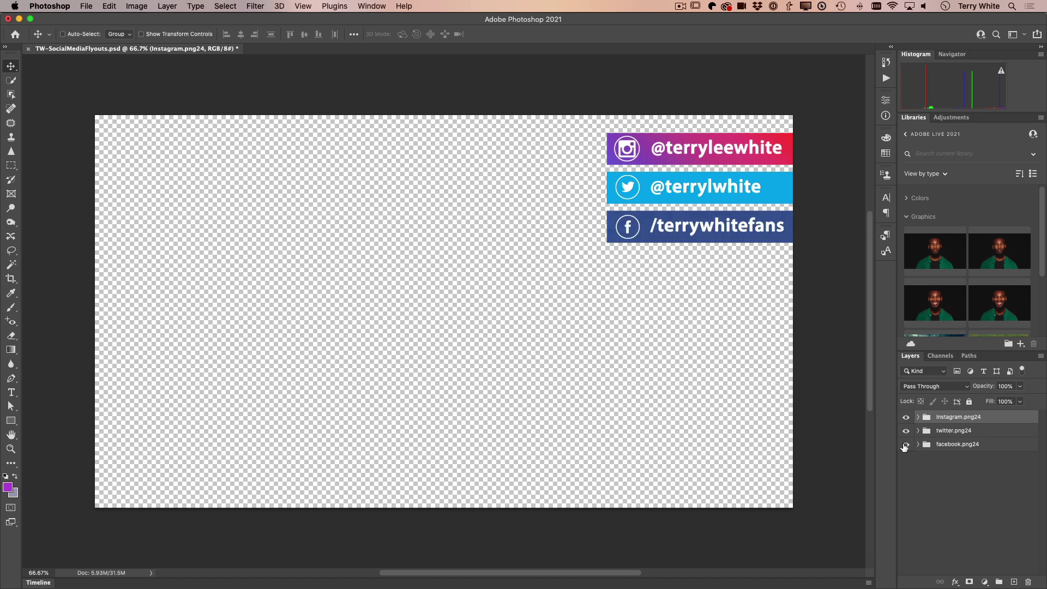
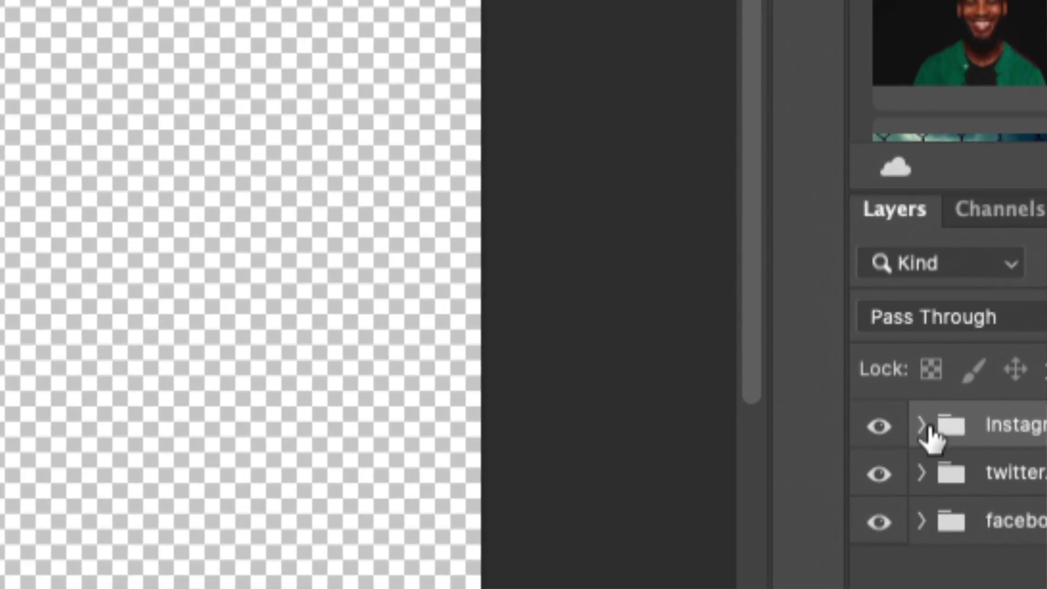
{"action": "left_click", "coordinate": [921, 426]}
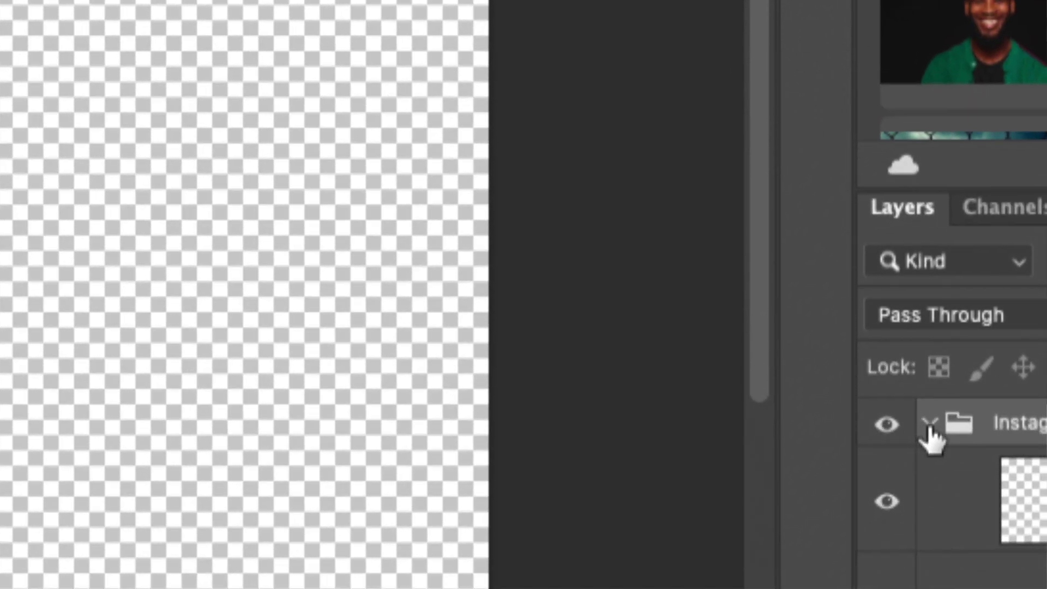
{"action": "left_click", "coordinate": [928, 426]}
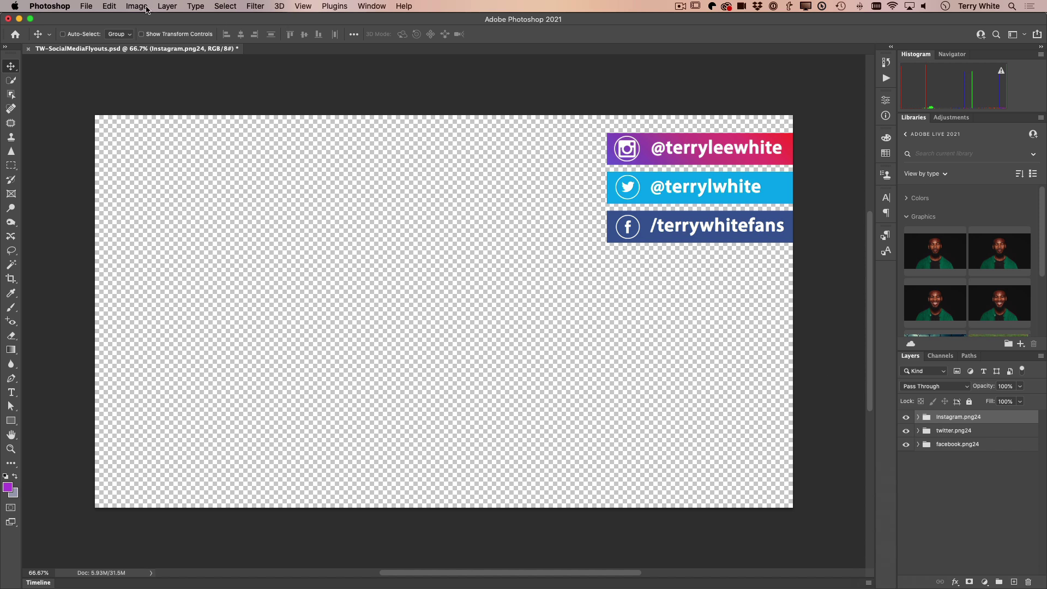
Step: Save the document on the computer as TW-SocialMediaFlyouts.psd in a new Desktop folder named PSD to AE
{"action": "left_click", "coordinate": [83, 6]}
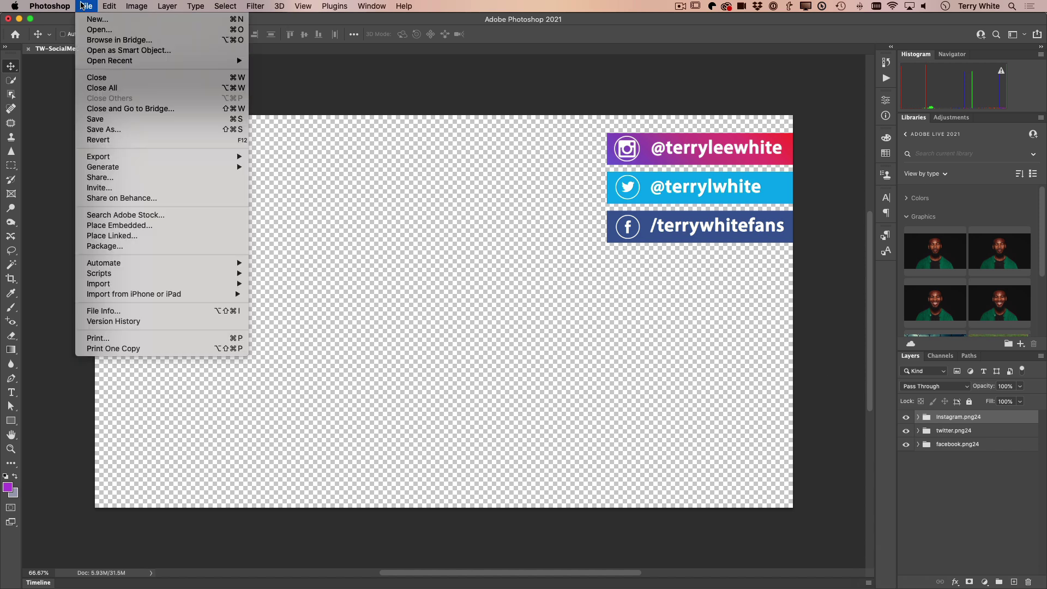
{"action": "left_click", "coordinate": [120, 129]}
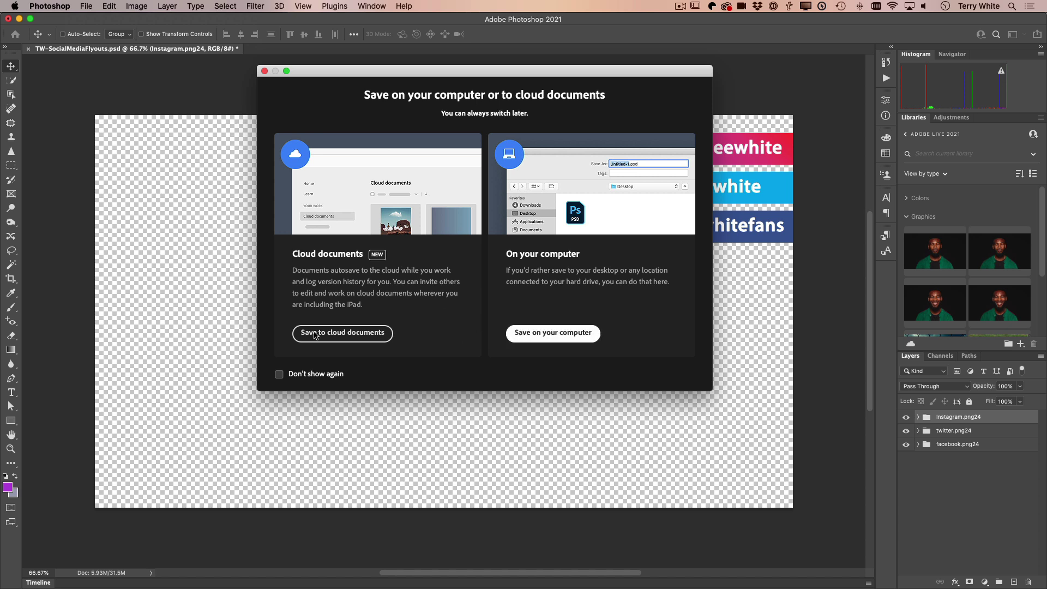
{"action": "key", "text": "Return"}
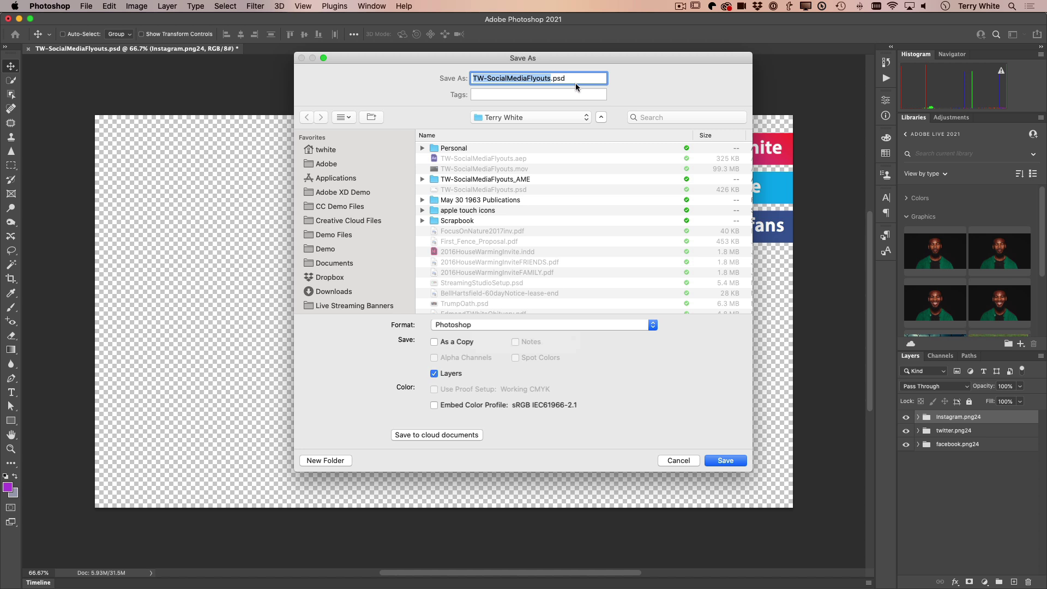
{"action": "key", "text": "super+shift+d"}
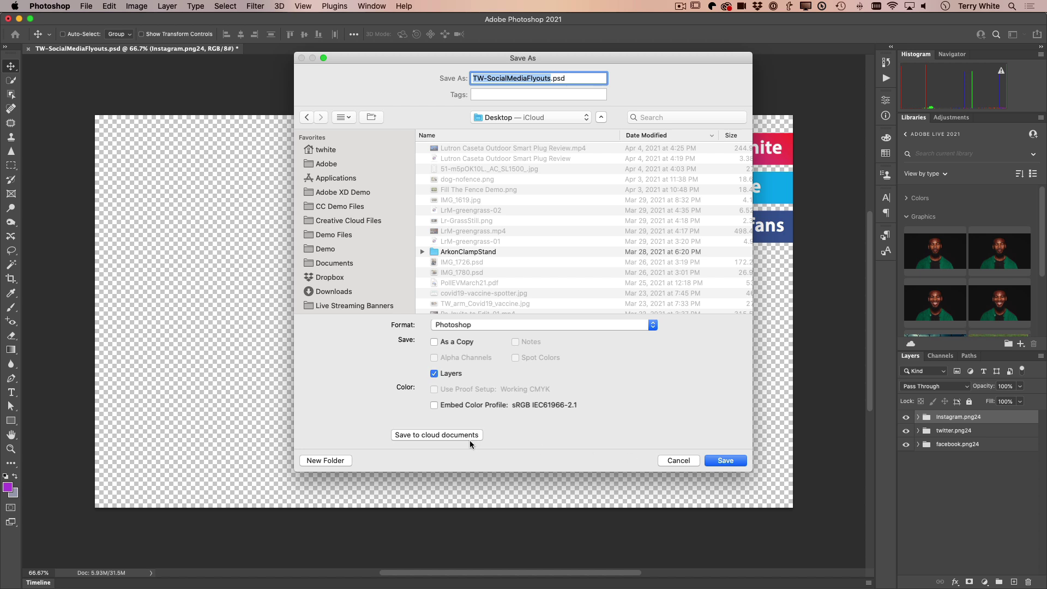
{"action": "left_click", "coordinate": [334, 462]}
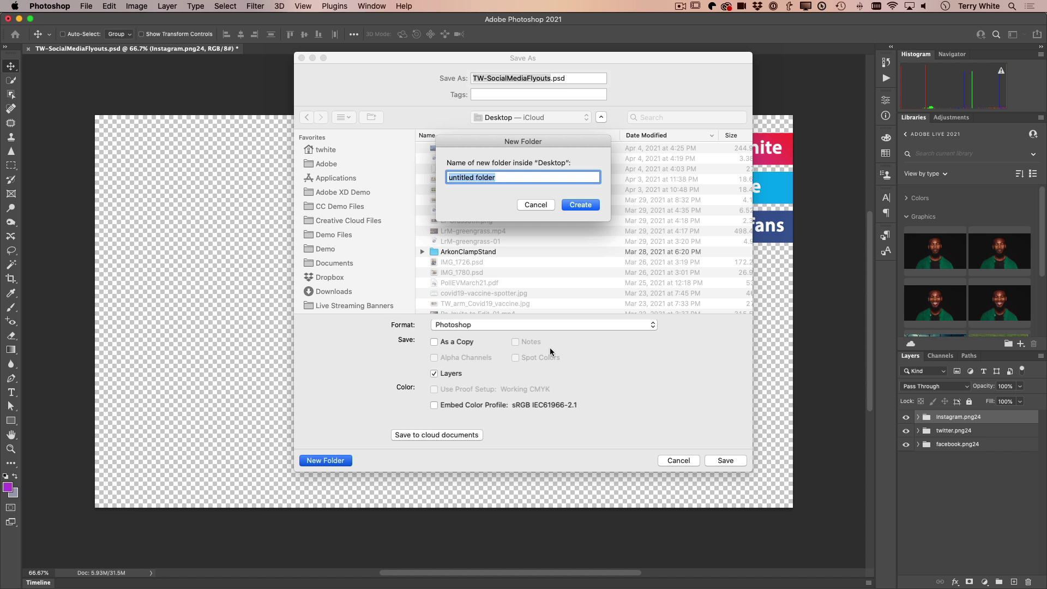
{"action": "type", "text": "PSD to AE"}
{"action": "key", "text": "Return"}
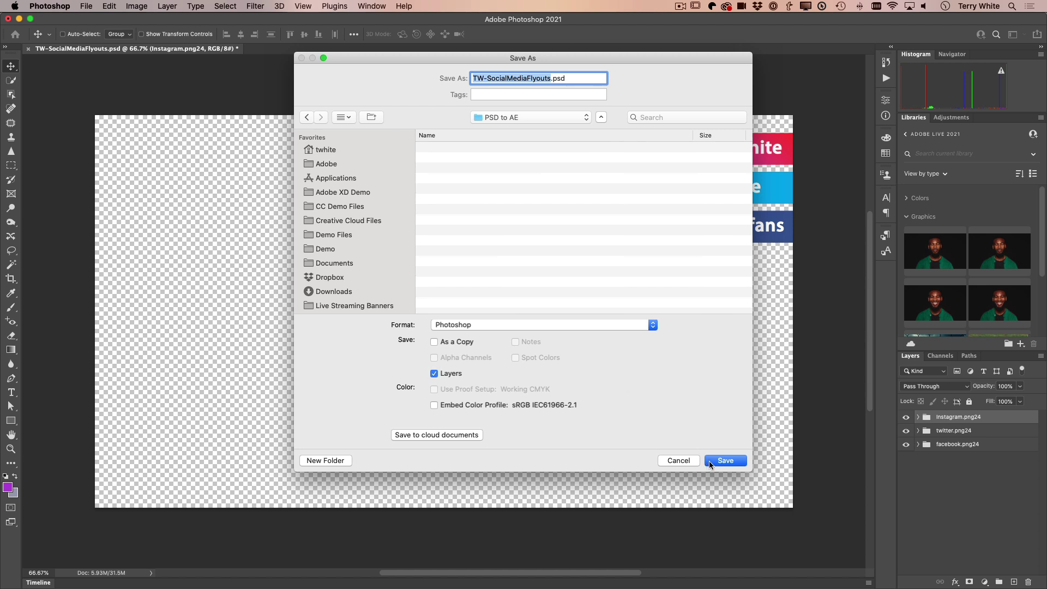
{"action": "left_click", "coordinate": [726, 462]}
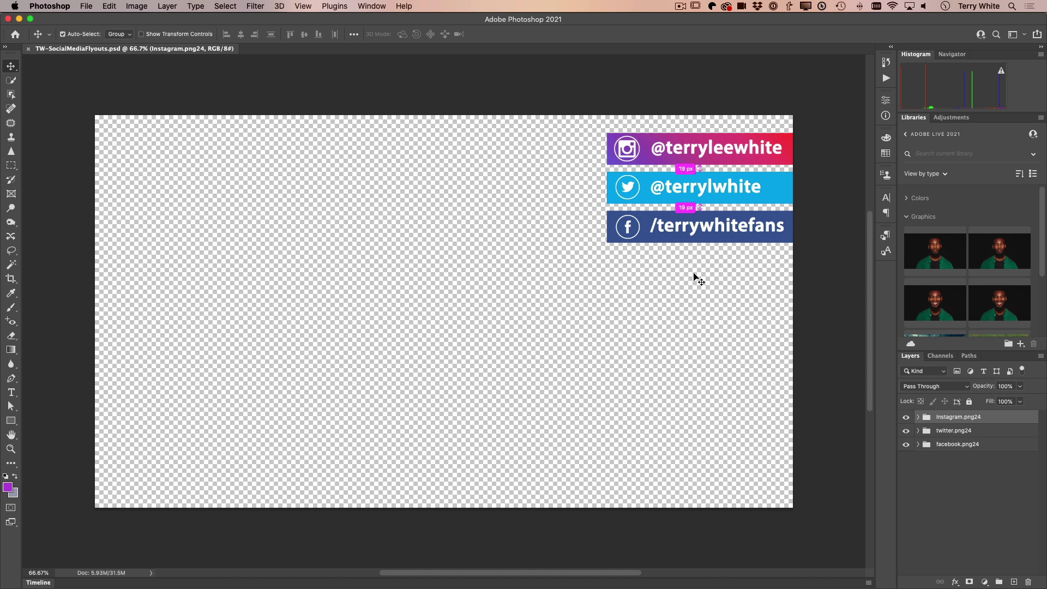
Step: Switch to Adobe After Effects 2021 and create a new project
{"action": "key", "text": "super+Tab"}
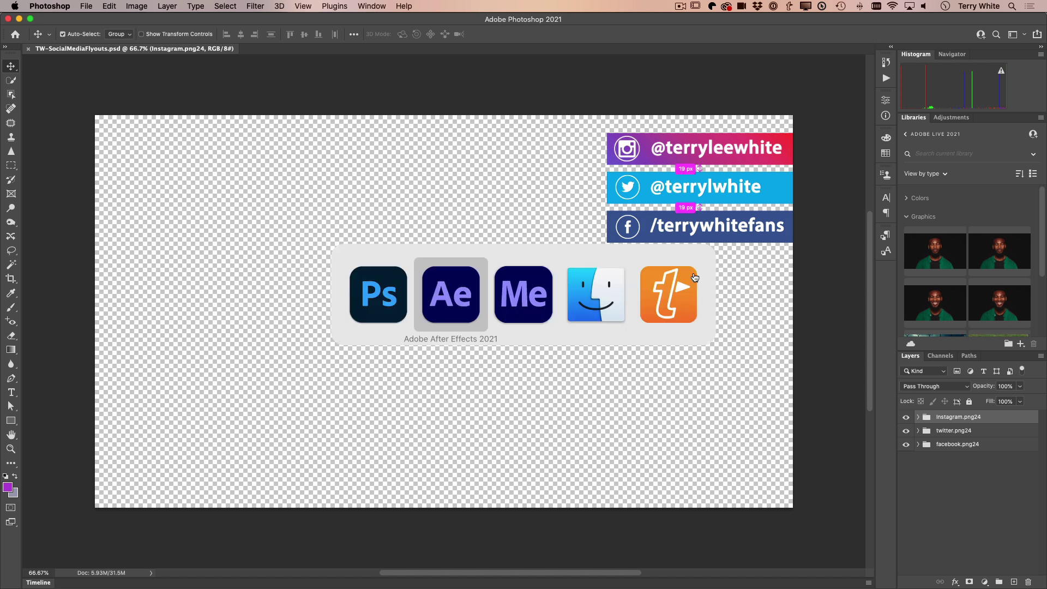
{"action": "left_click", "coordinate": [456, 299]}
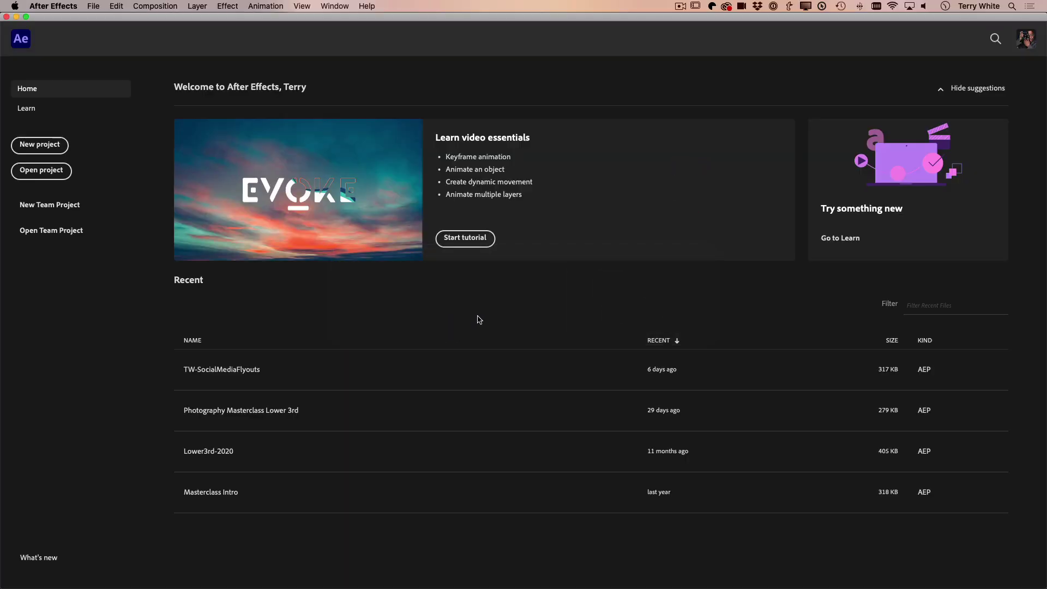
{"action": "left_click", "coordinate": [42, 146]}
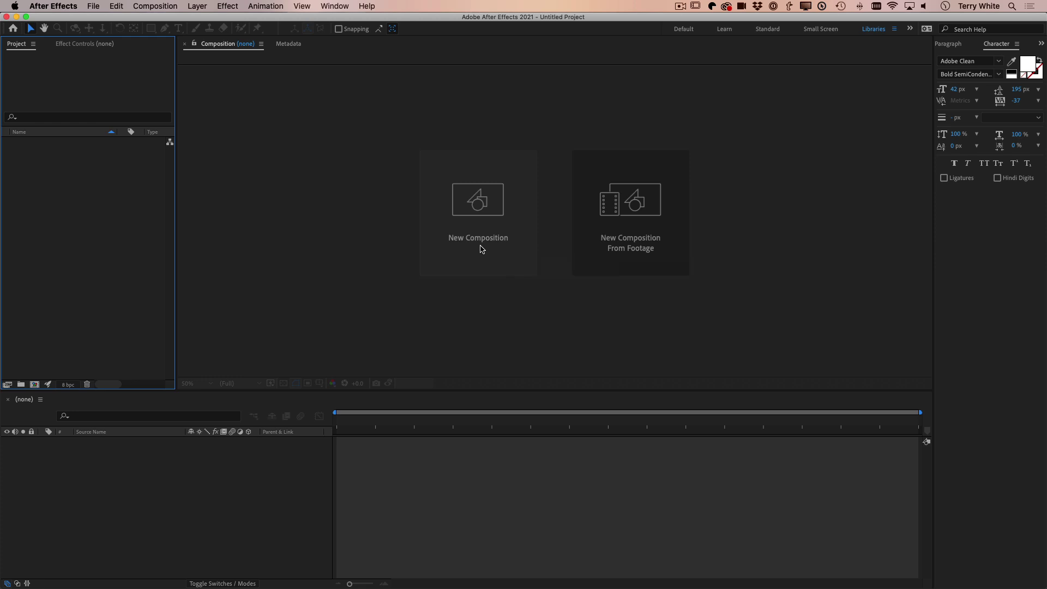
Step: Start a new composition from footage, allow Desktop folder access, and select TW-SocialMediaFlyouts.psd in the PSD to AE folder
{"action": "left_click", "coordinate": [627, 237]}
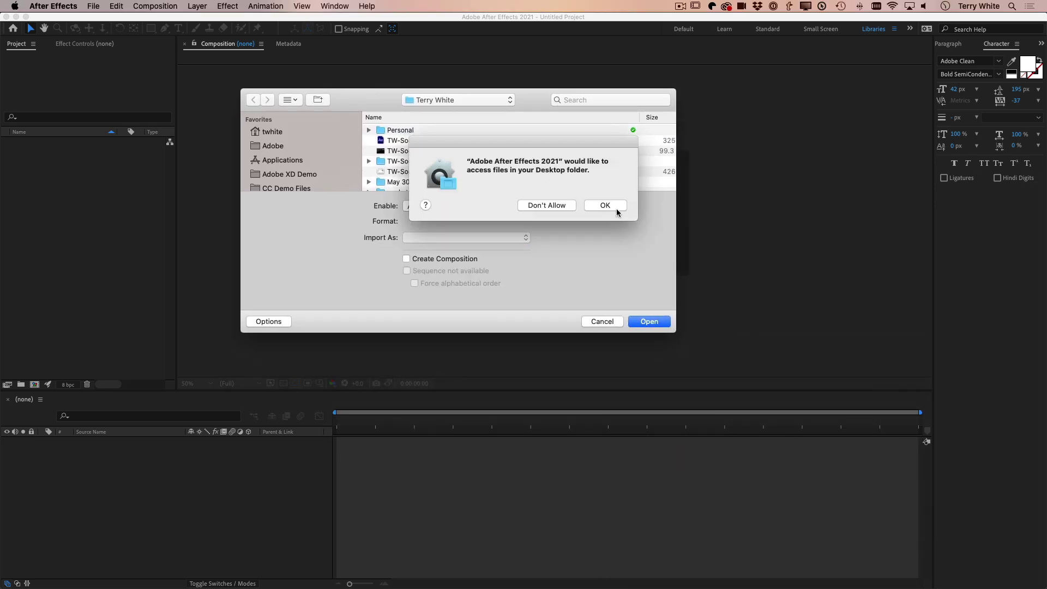
{"action": "left_click", "coordinate": [605, 205]}
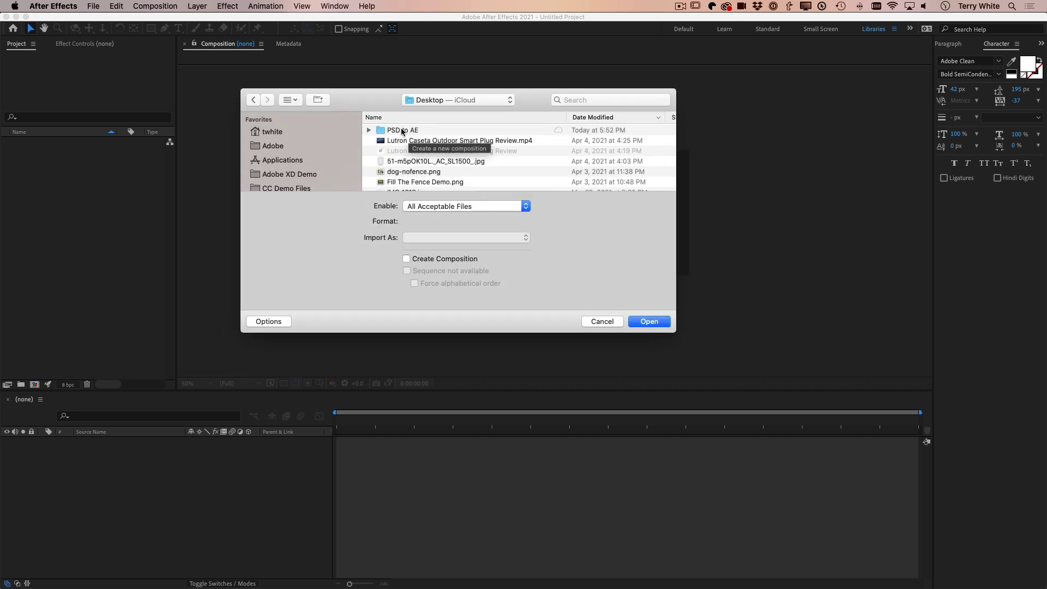
{"action": "double_click", "coordinate": [407, 131]}
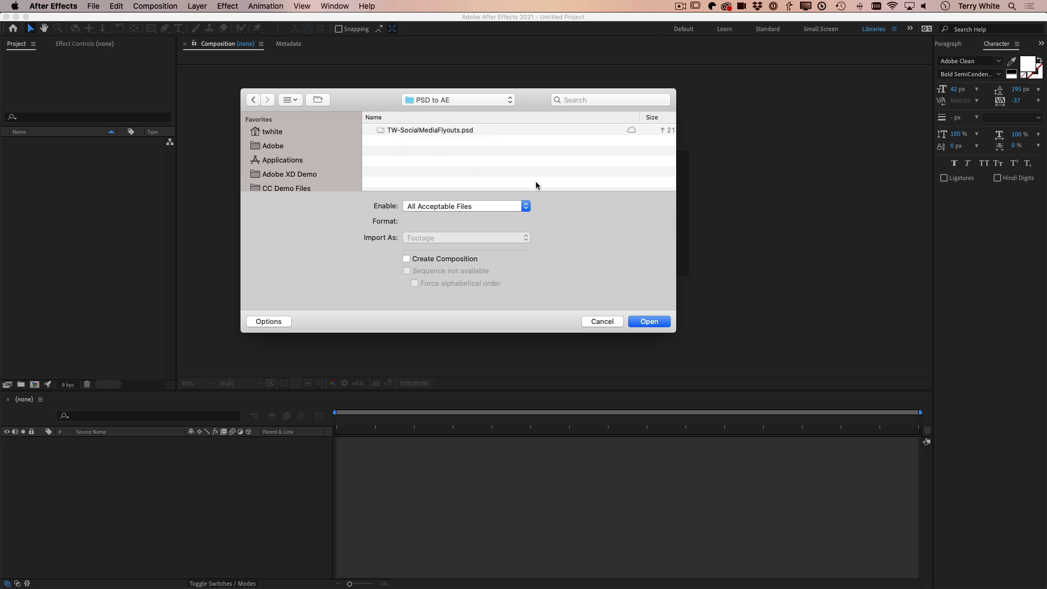
{"action": "left_click", "coordinate": [466, 130]}
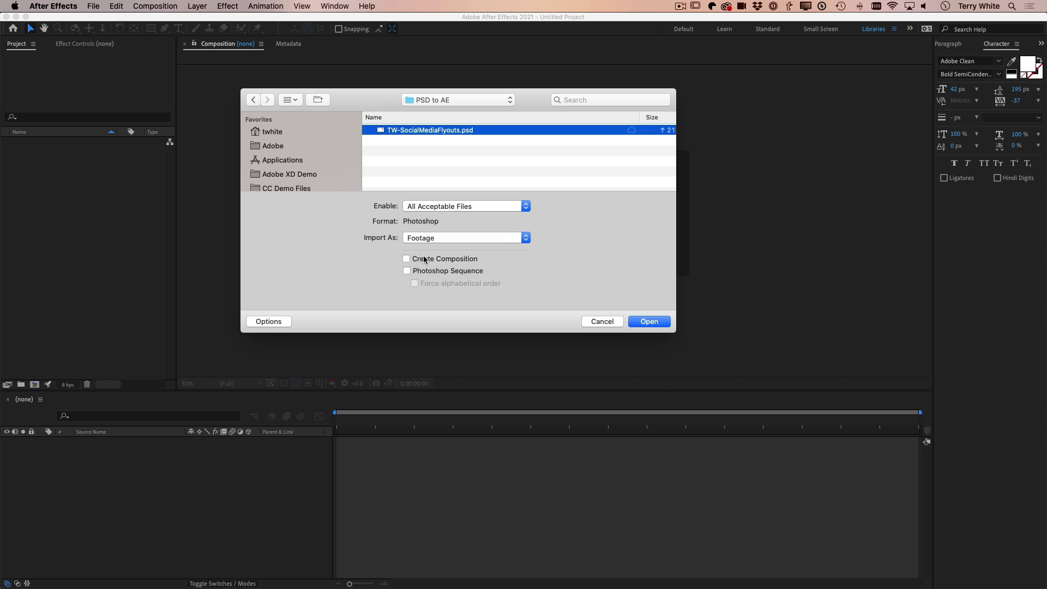
Step: Set the Photoshop file to import as Composition - Retain Layer Sizes and open it
{"action": "left_click", "coordinate": [450, 238]}
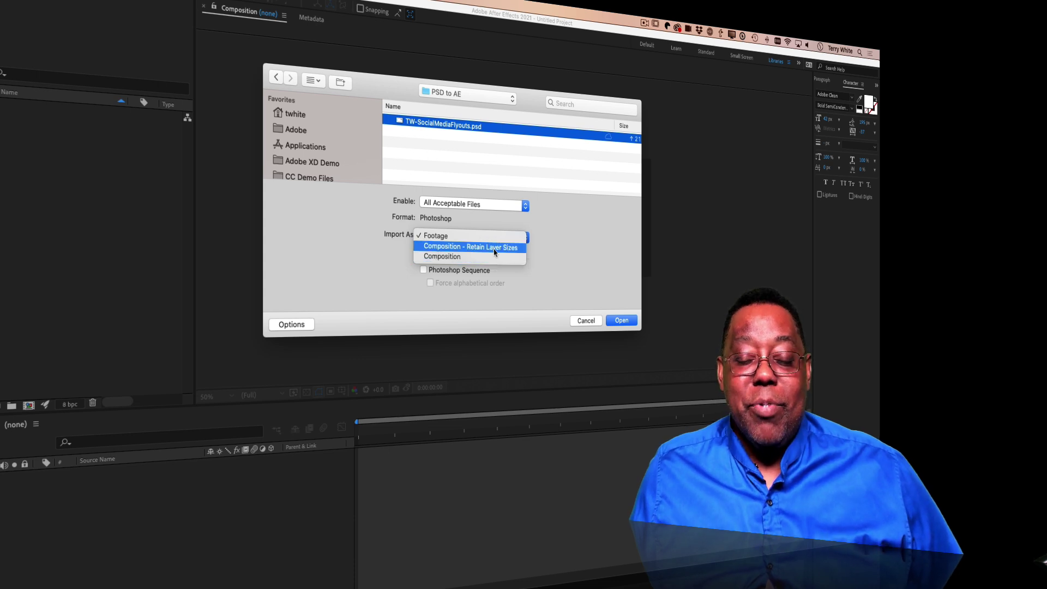
{"action": "left_click", "coordinate": [494, 249]}
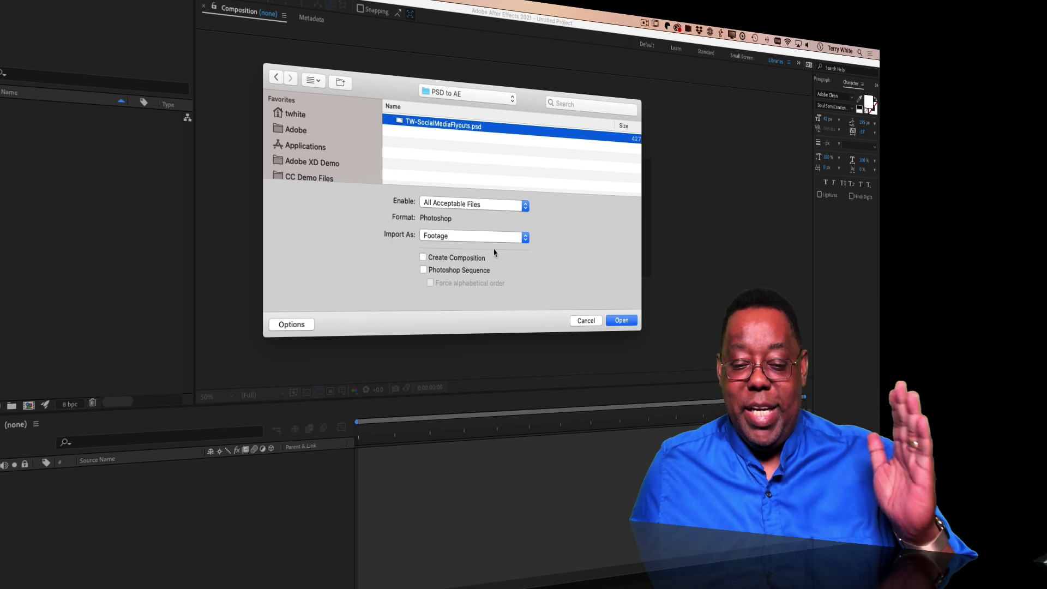
{"action": "left_click", "coordinate": [458, 236]}
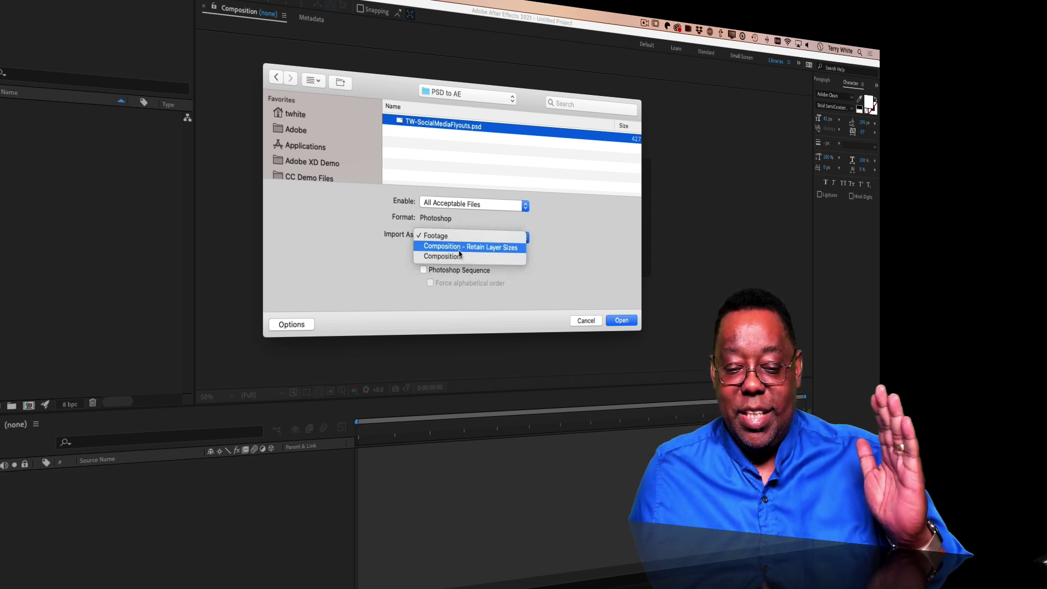
{"action": "left_click", "coordinate": [458, 257]}
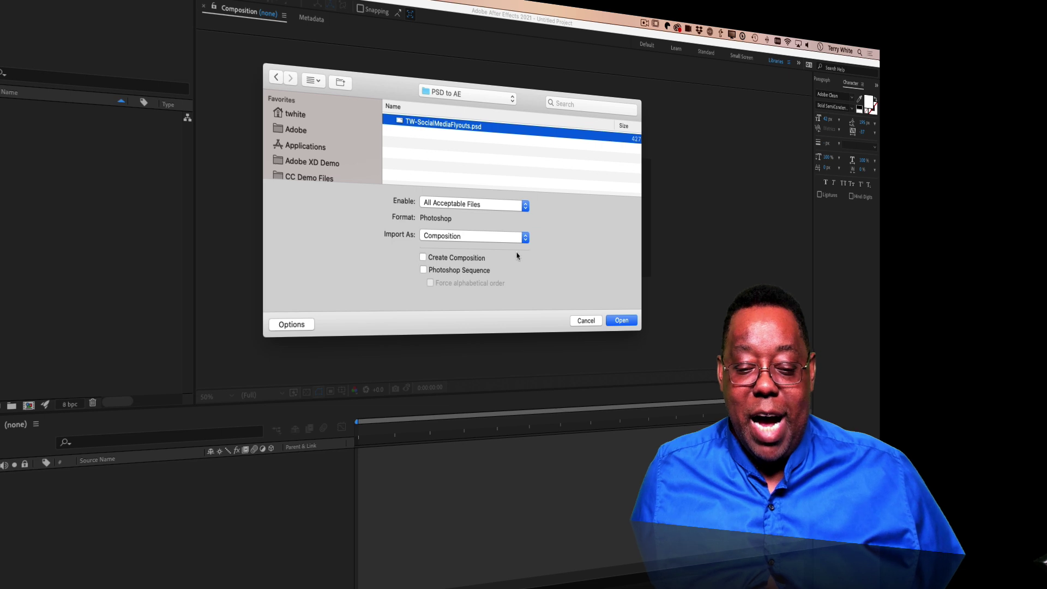
{"action": "left_click", "coordinate": [489, 238]}
{"action": "left_click", "coordinate": [488, 228]}
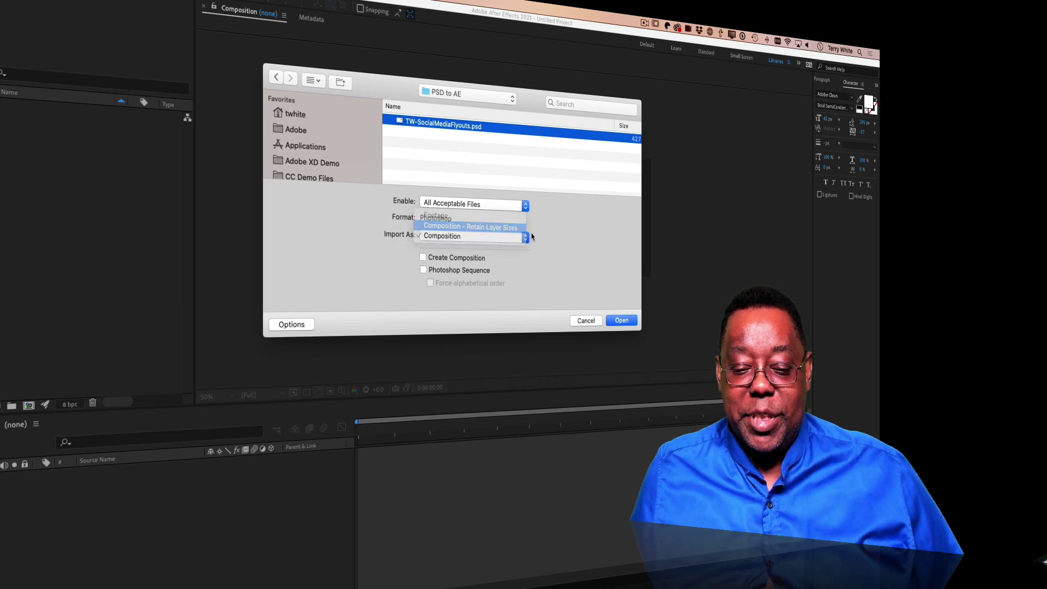
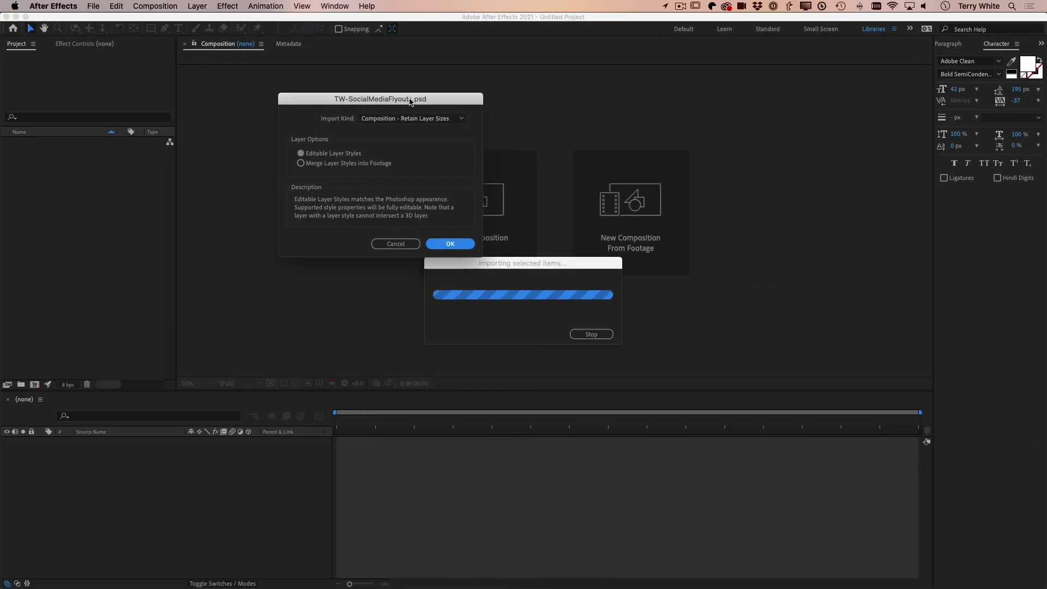
Step: Complete the import with Merge Layer Styles into Footage and open the TW-SocialMediaFlyouts composition
{"action": "left_click", "coordinate": [301, 155]}
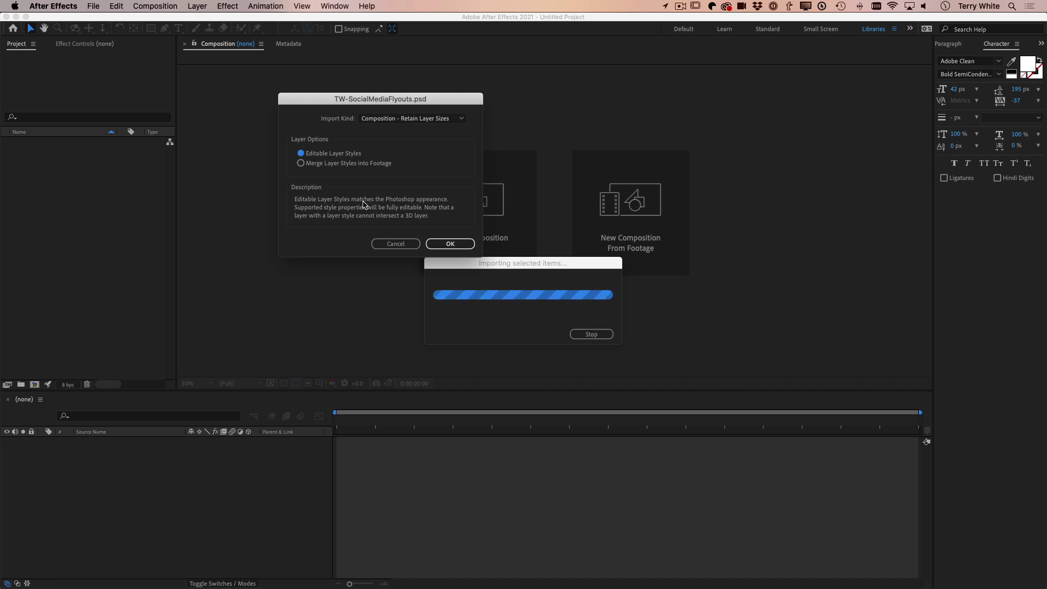
{"action": "left_click", "coordinate": [301, 163]}
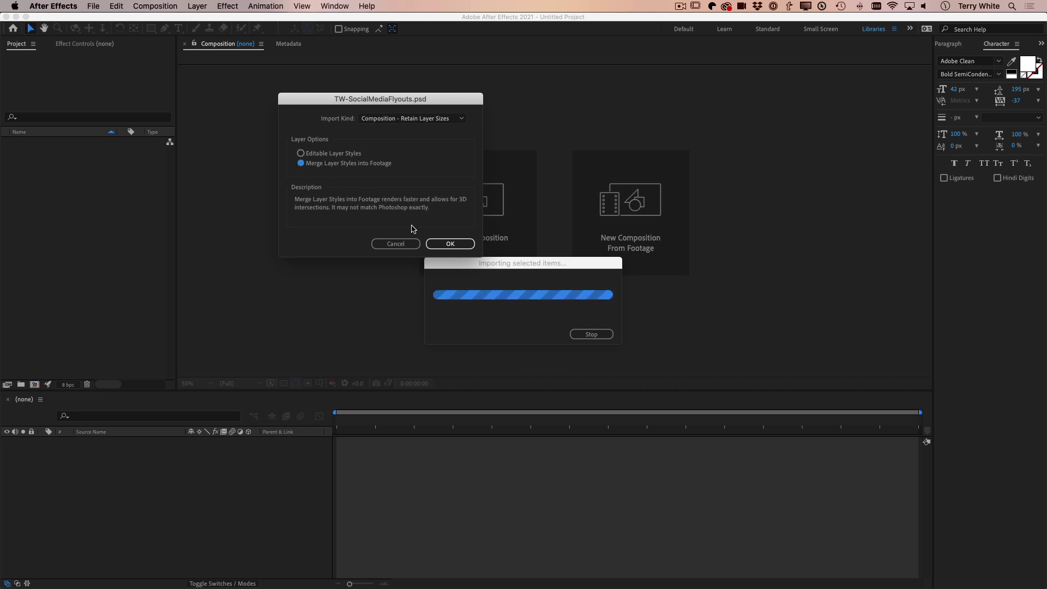
{"action": "left_click", "coordinate": [450, 244]}
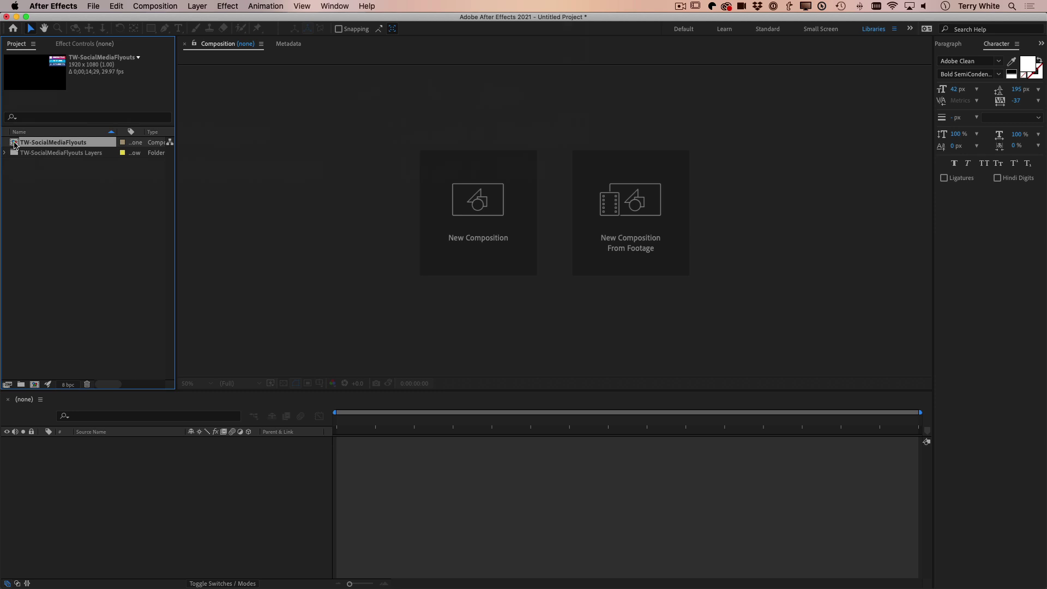
{"action": "double_click", "coordinate": [14, 143]}
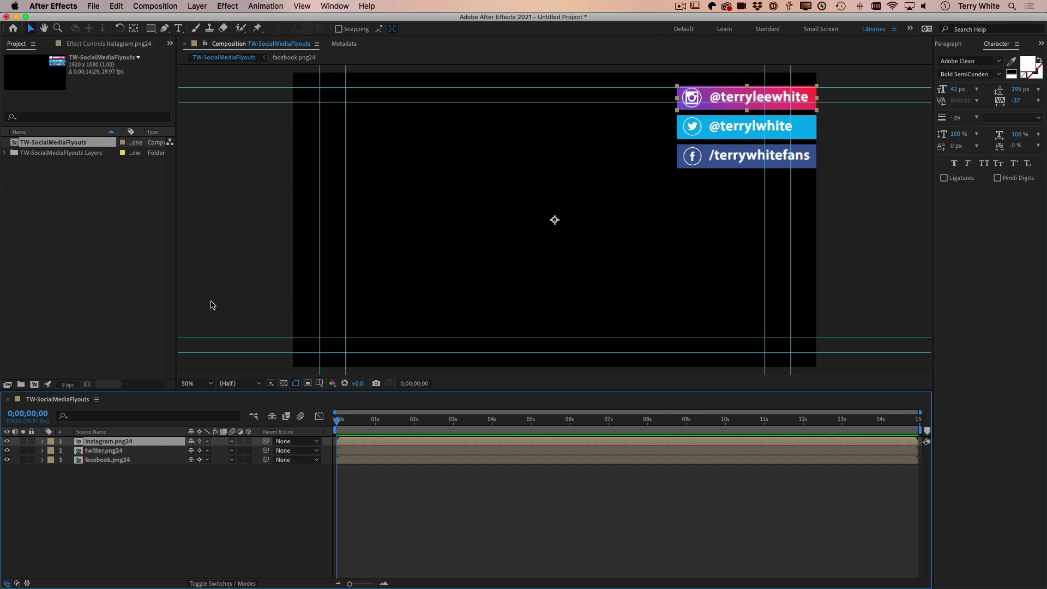
Step: Examine the Twitter, Facebook and Instagram bars in the composition by selecting each in turn, ending with Instagram
{"action": "key", "text": "super+r"}
{"action": "key", "text": "super+r"}
{"action": "left_click", "coordinate": [729, 135]}
{"action": "left_click", "coordinate": [728, 158]}
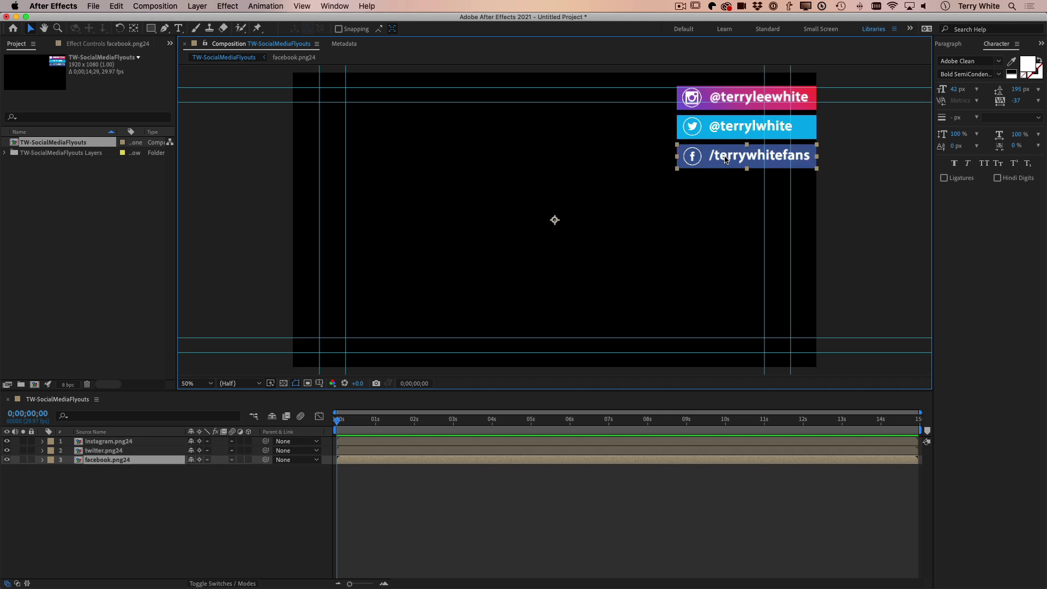
{"action": "left_click", "coordinate": [727, 99]}
{"action": "left_click", "coordinate": [725, 124]}
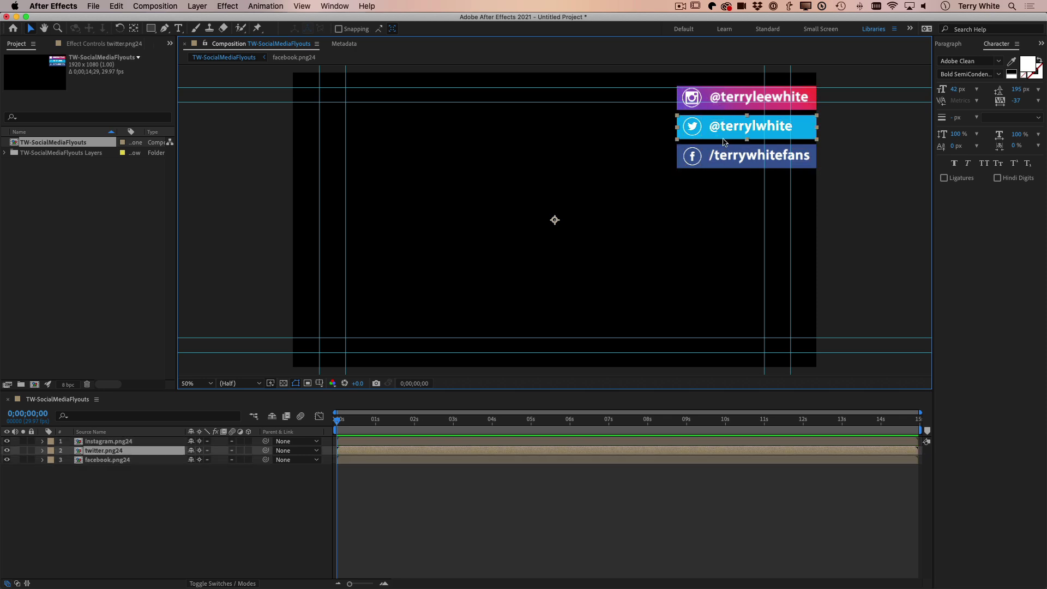
{"action": "left_click", "coordinate": [741, 159]}
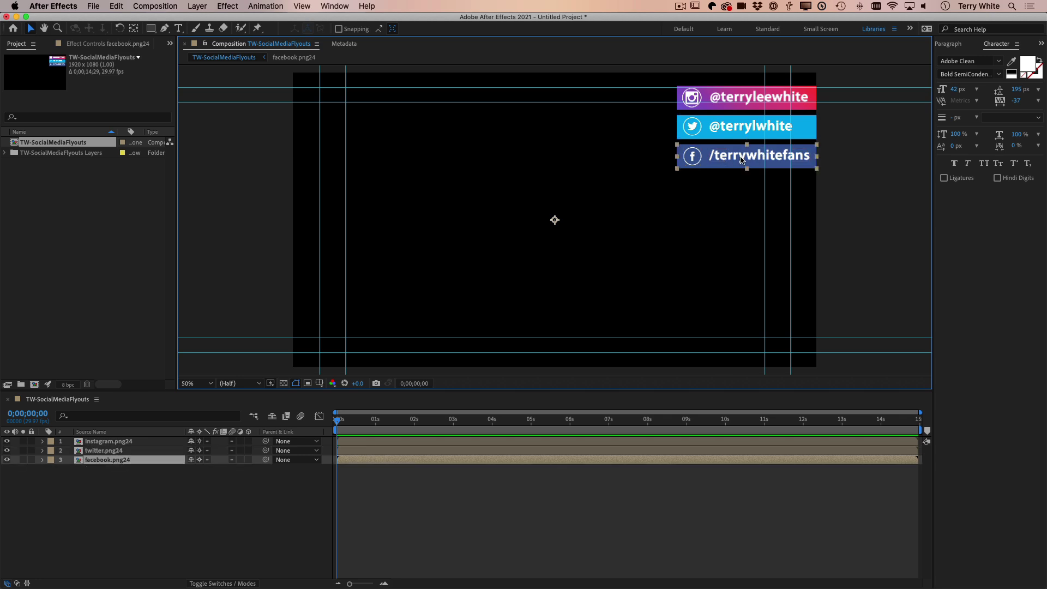
{"action": "left_click", "coordinate": [731, 104]}
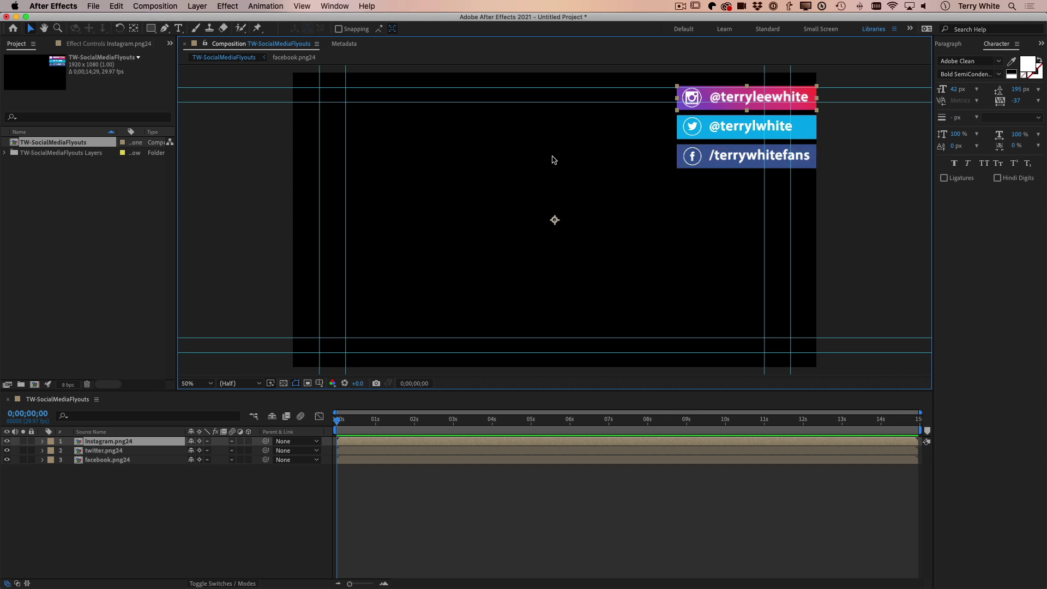
Step: Show the rulers and place a vertical guide along the left edge of the three social media bars
{"action": "key", "text": "super+r"}
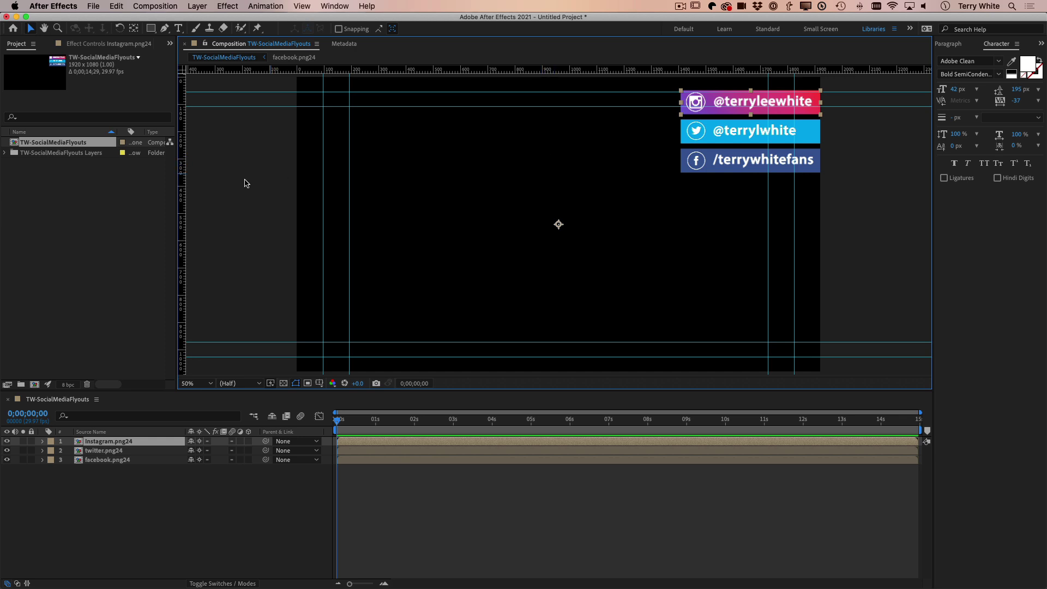
{"action": "left_click_drag", "start_coordinate": [184, 195], "coordinate": [680, 204]}
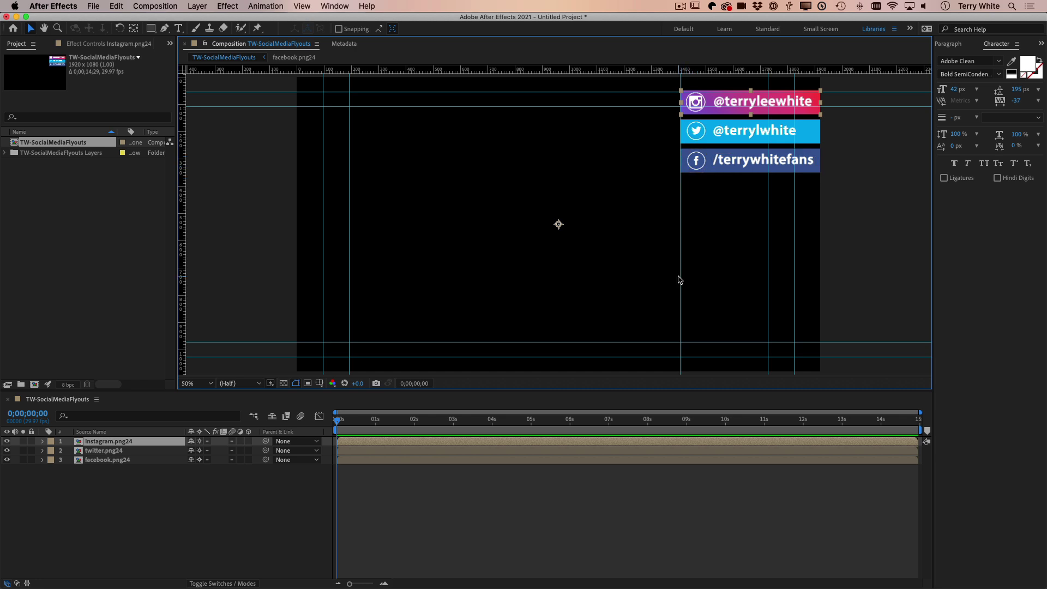
Step: Hide the rulers and identify the Twitter, Facebook and Instagram layers by selecting each in turn, ending with Instagram
{"action": "key", "text": "super+r"}
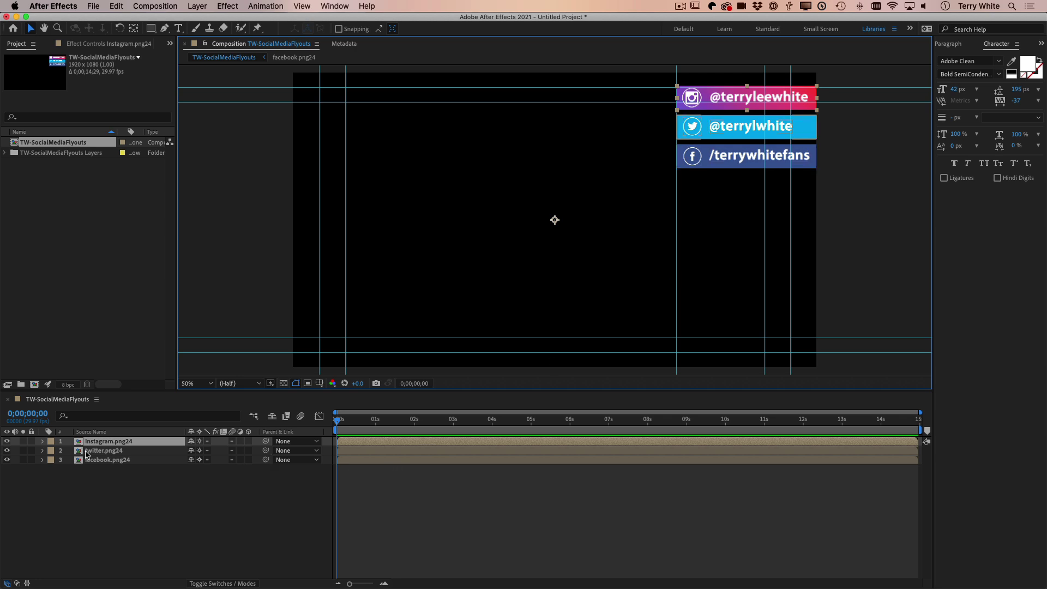
{"action": "left_click", "coordinate": [123, 451]}
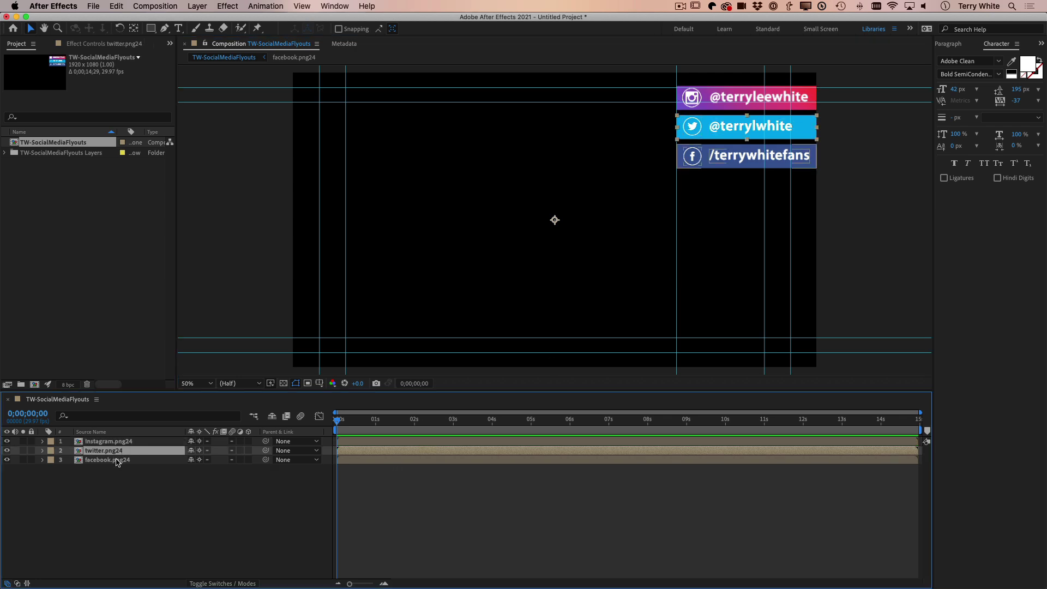
{"action": "left_click", "coordinate": [117, 460]}
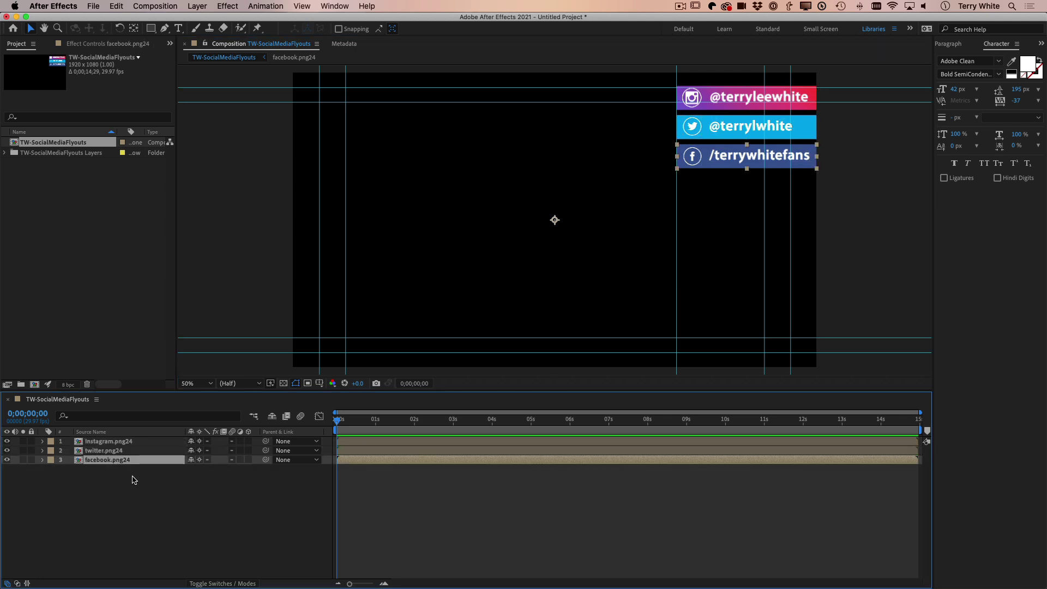
{"action": "left_click", "coordinate": [123, 442]}
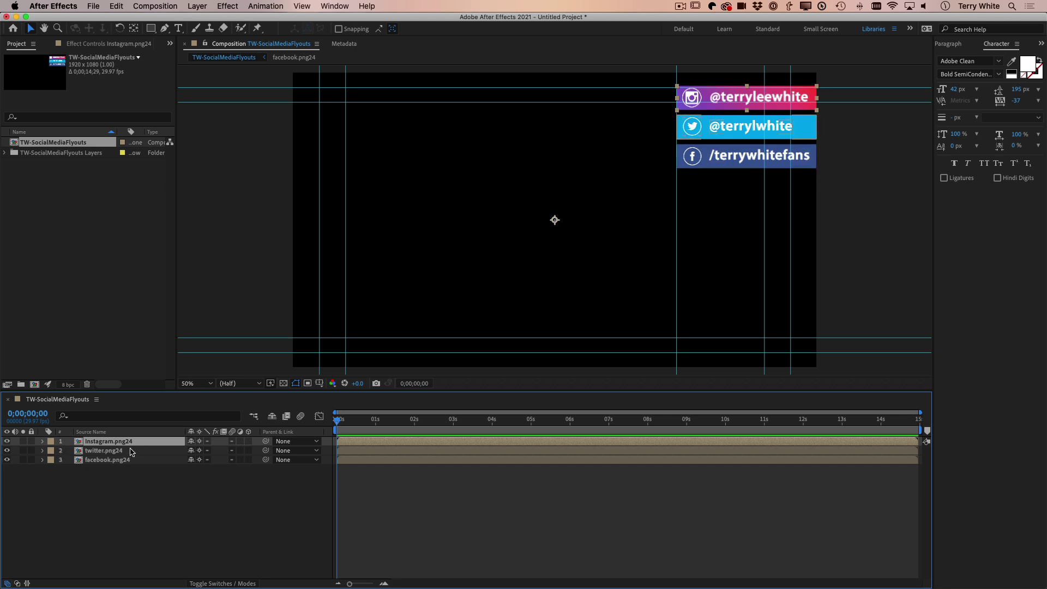
Step: Examine the Transform properties of the Instagram layer and collapse them again
{"action": "left_click", "coordinate": [42, 441]}
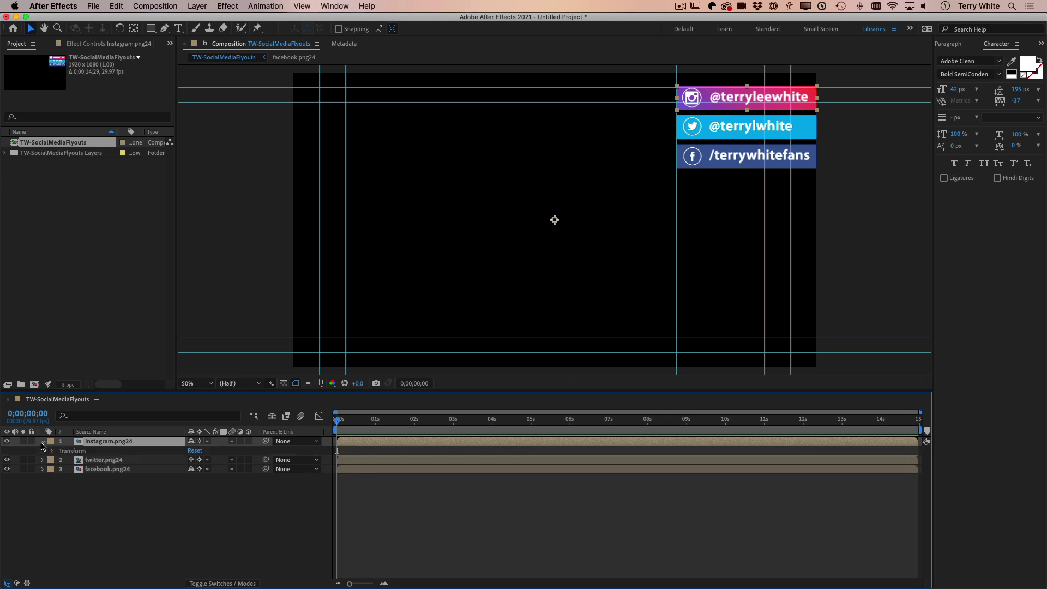
{"action": "left_click", "coordinate": [52, 450]}
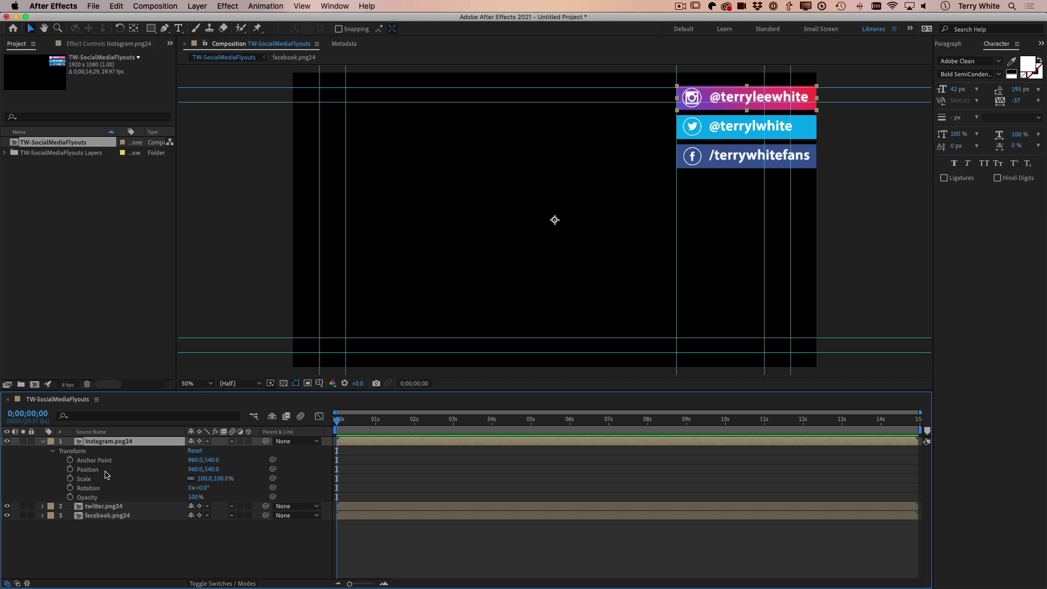
{"action": "left_click", "coordinate": [51, 452]}
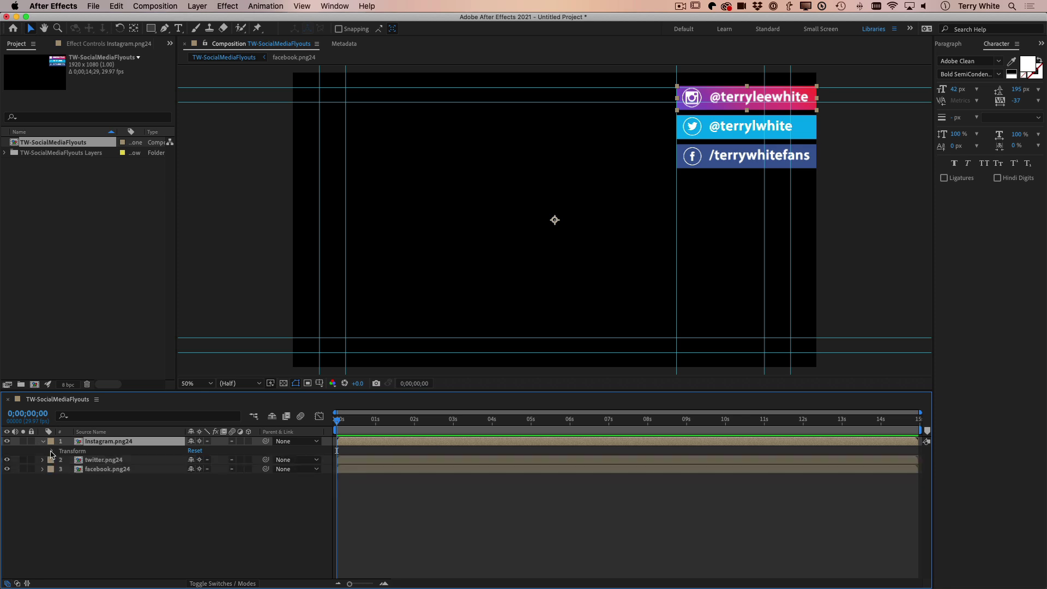
{"action": "left_click", "coordinate": [42, 442]}
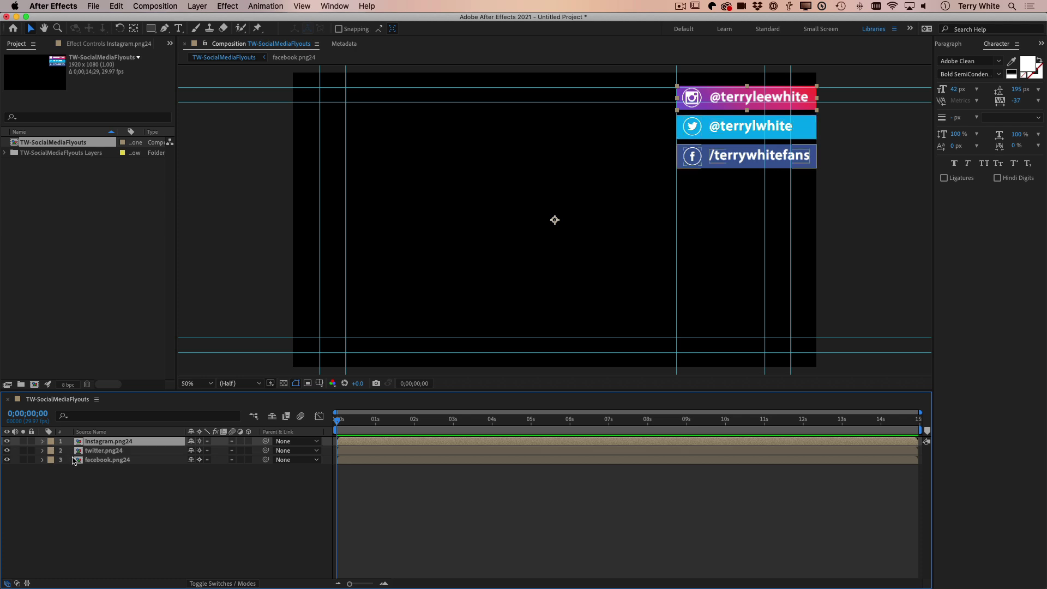
Step: Select the Instagram, Twitter and Facebook layers together and reveal only their Position property
{"action": "left_click", "coordinate": [107, 461], "text": "shift"}
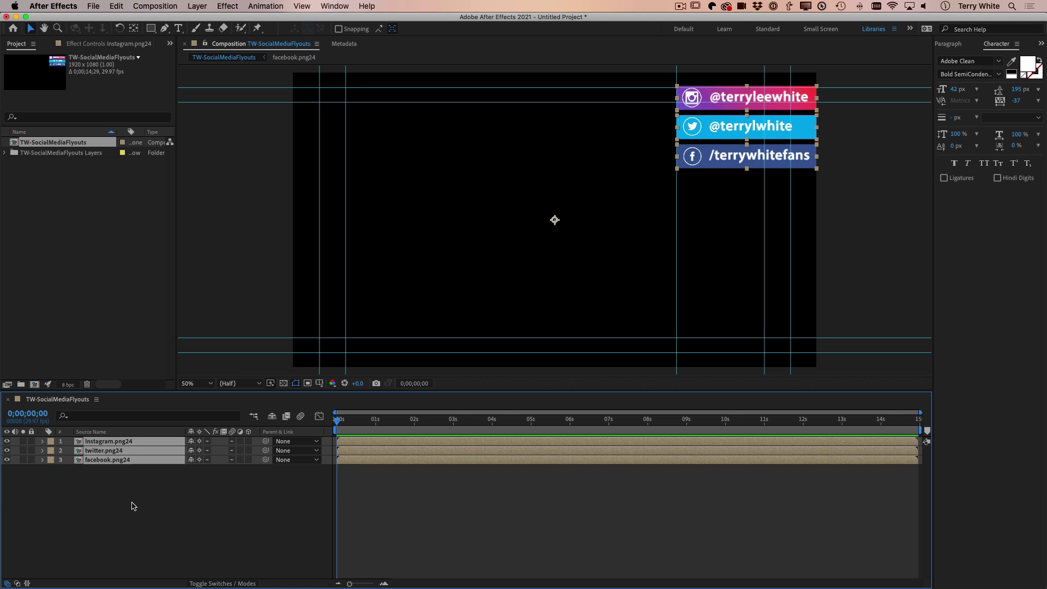
{"action": "key", "text": "p"}
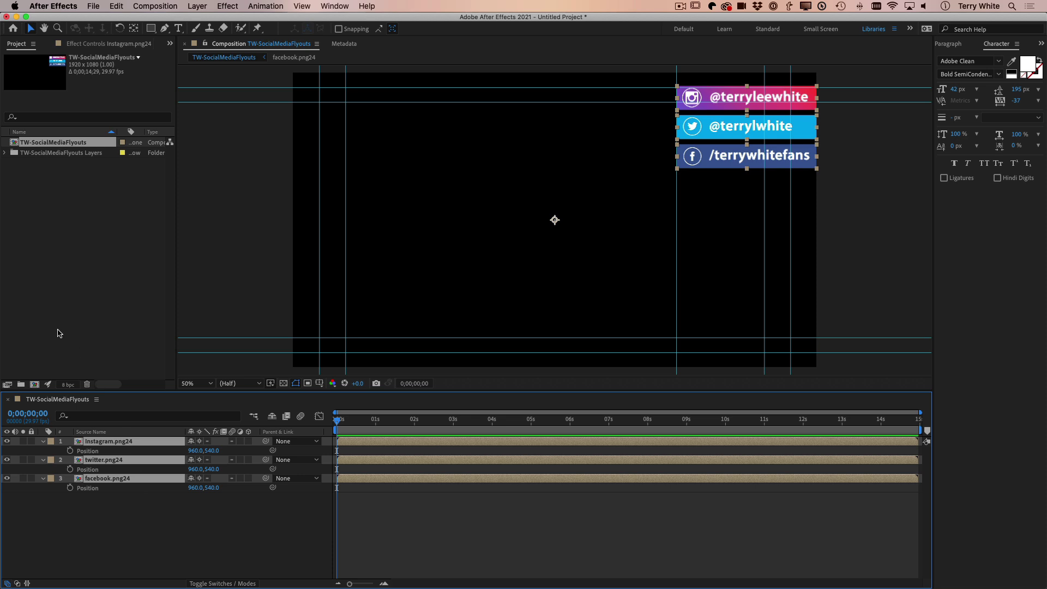
Step: Review the composition settings for preset, frame size, frame rate and duration, leaving them without changes
{"action": "left_click", "coordinate": [167, 7]}
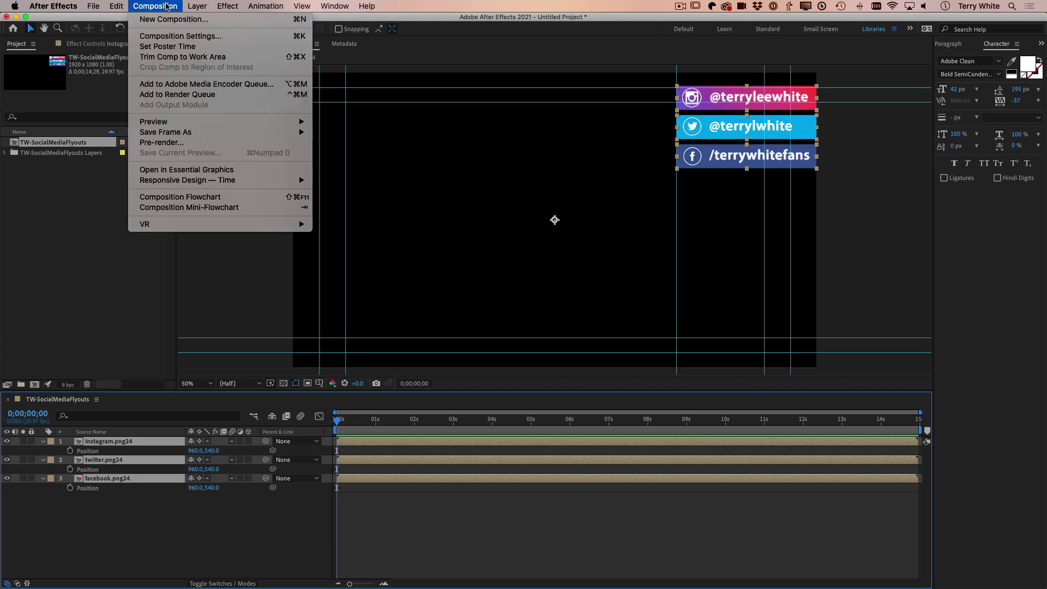
{"action": "left_click", "coordinate": [165, 37]}
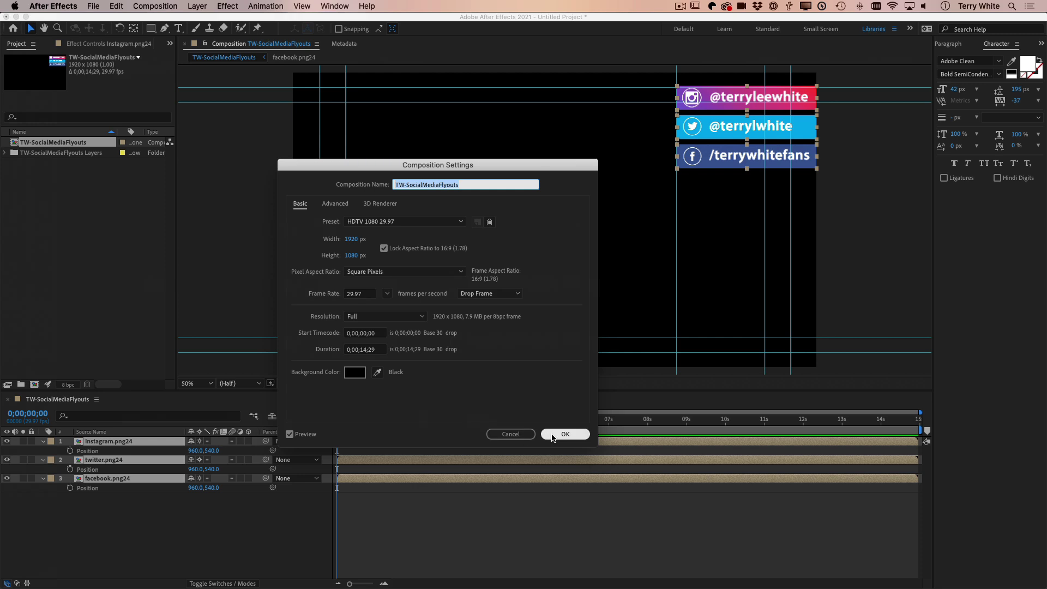
{"action": "left_click", "coordinate": [513, 434]}
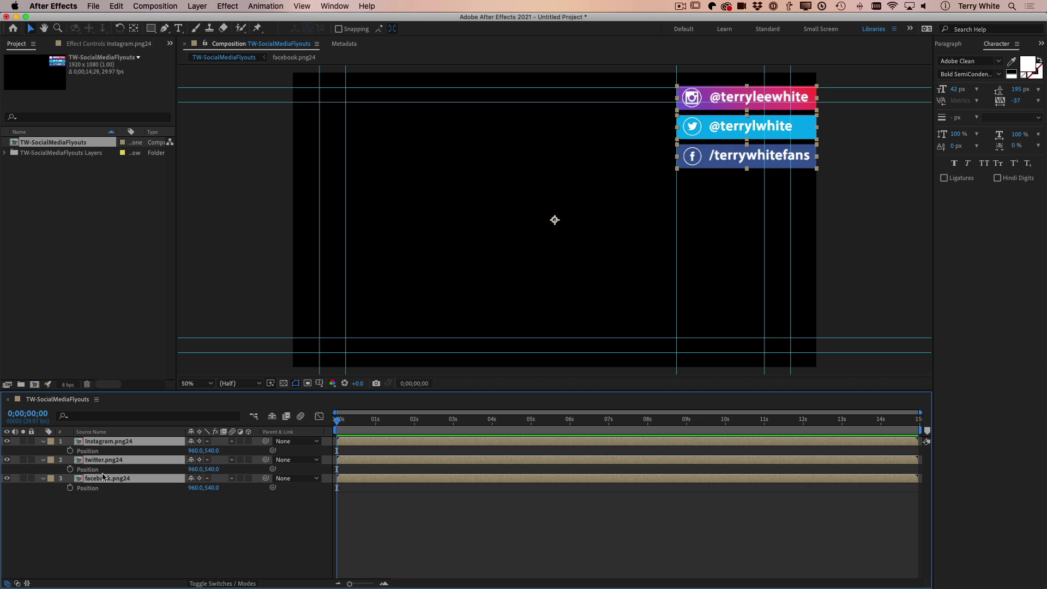
Step: Enable Position keyframes on all three layers at 0;00;00;00 and move the bars off the frame's right edge, to about 1504, 545
{"action": "left_click", "coordinate": [70, 450]}
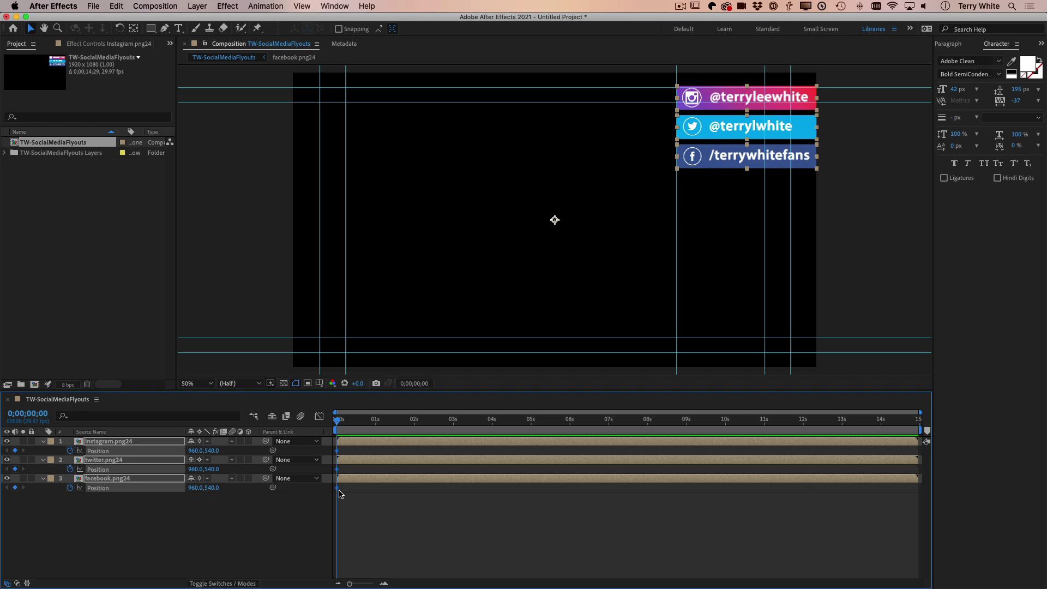
{"action": "mouse_move", "coordinate": [338, 491]}
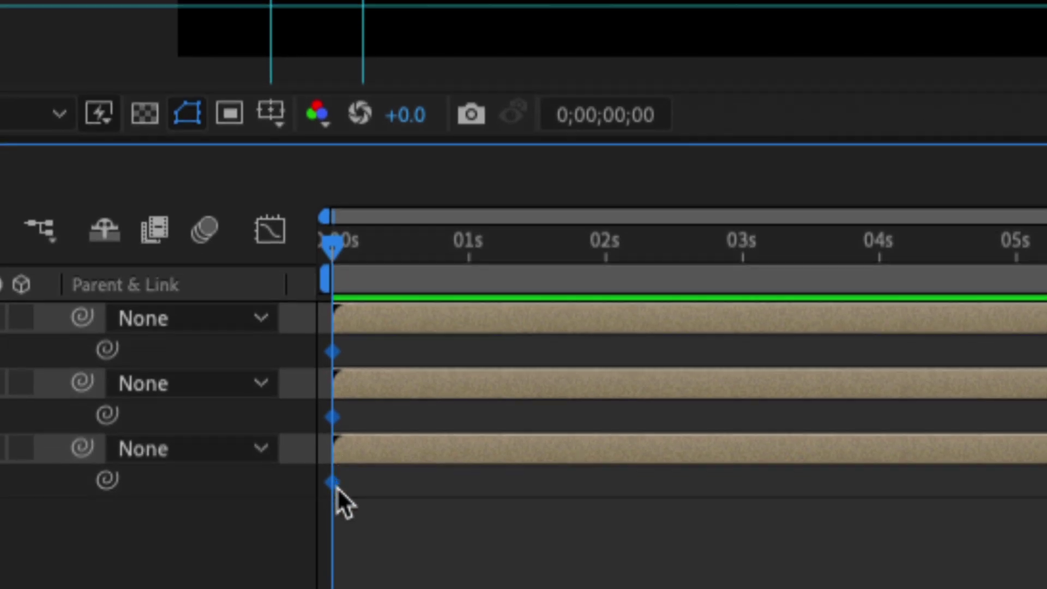
{"action": "mouse_move", "coordinate": [332, 584]}
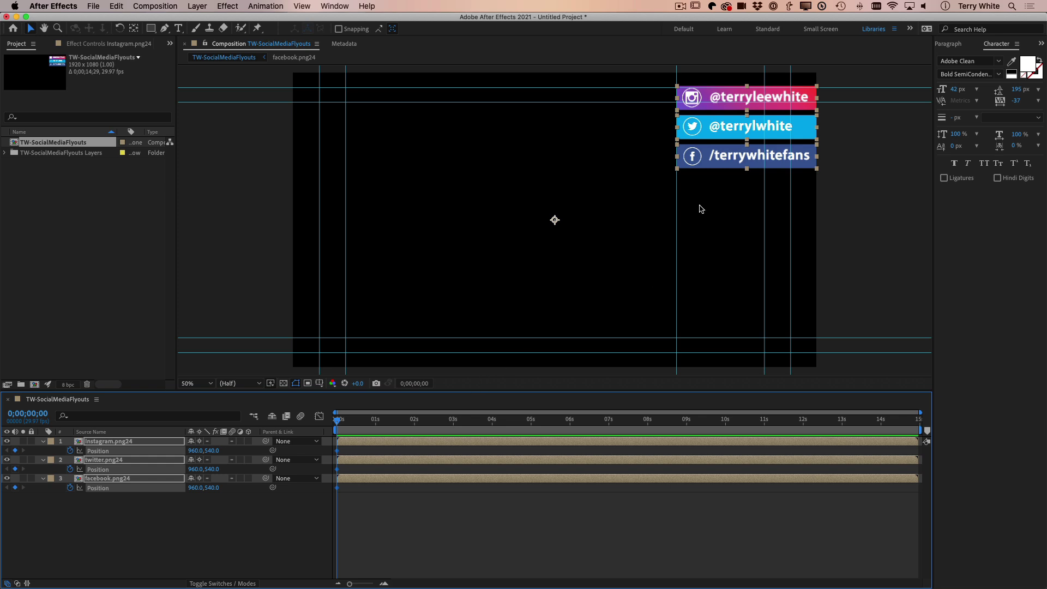
{"action": "left_click_drag", "start_coordinate": [704, 95], "coordinate": [846, 101]}
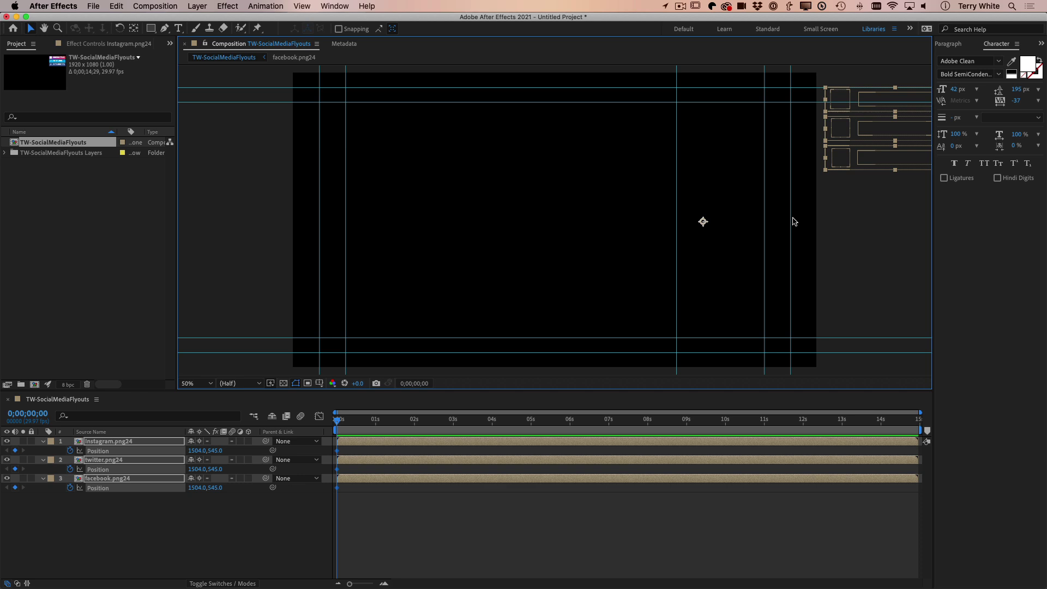
{"action": "left_click", "coordinate": [829, 214]}
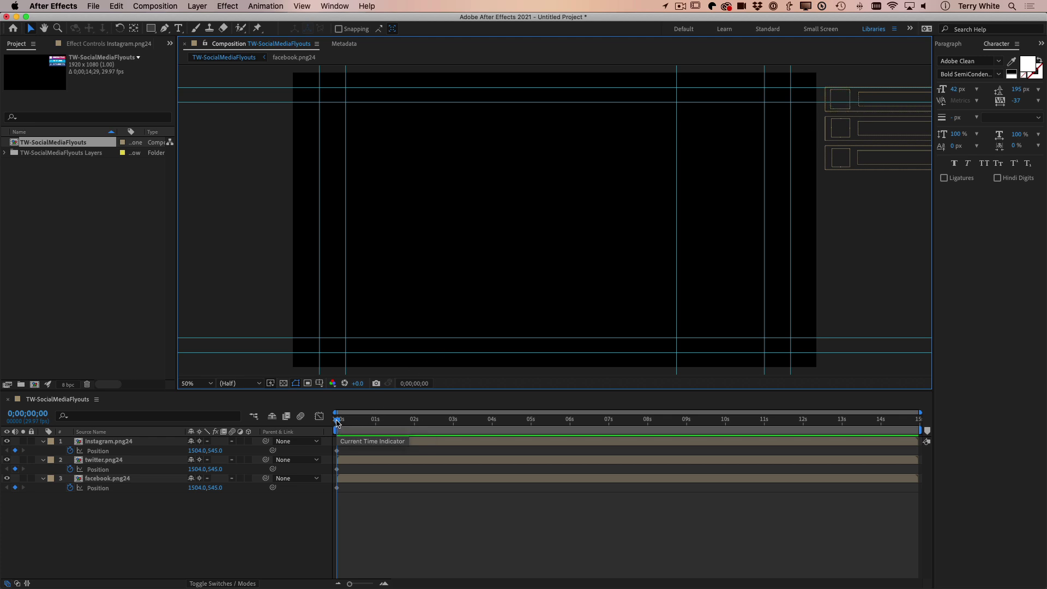
Step: At 0;00;01;00, slide the Instagram bar back into the frame up to the vertical guide, at about 958, 545
{"action": "left_click_drag", "start_coordinate": [336, 423], "coordinate": [376, 420]}
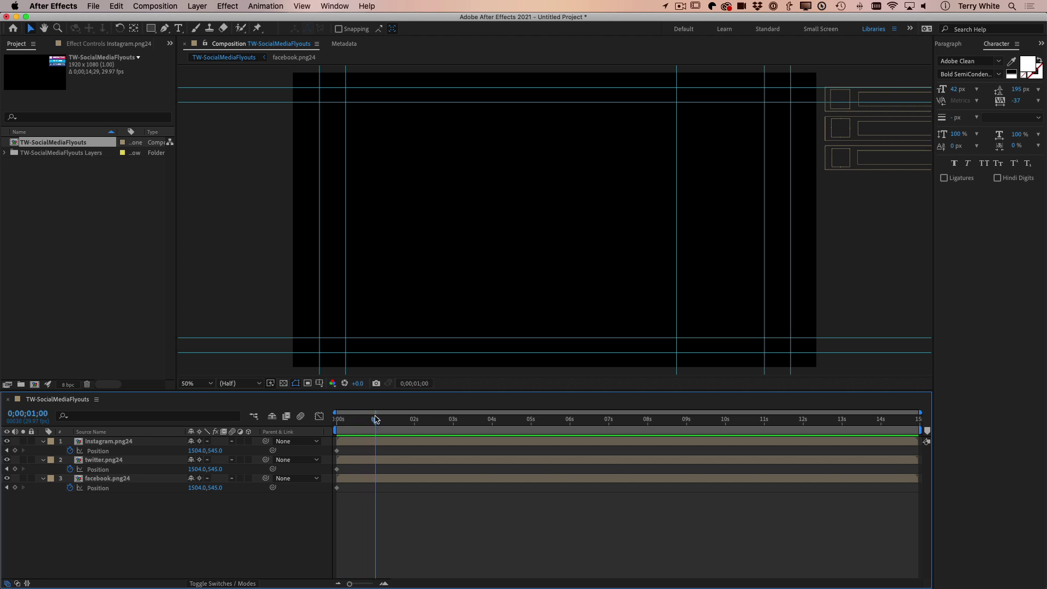
{"action": "left_click", "coordinate": [423, 463]}
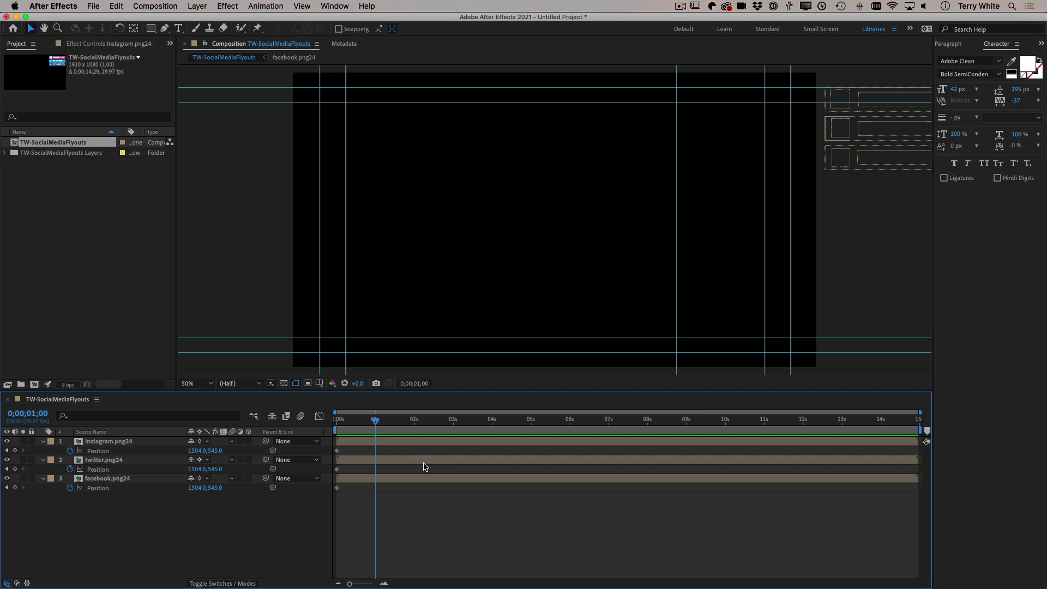
{"action": "left_click", "coordinate": [843, 103]}
{"action": "left_click_drag", "start_coordinate": [843, 103], "coordinate": [703, 101]}
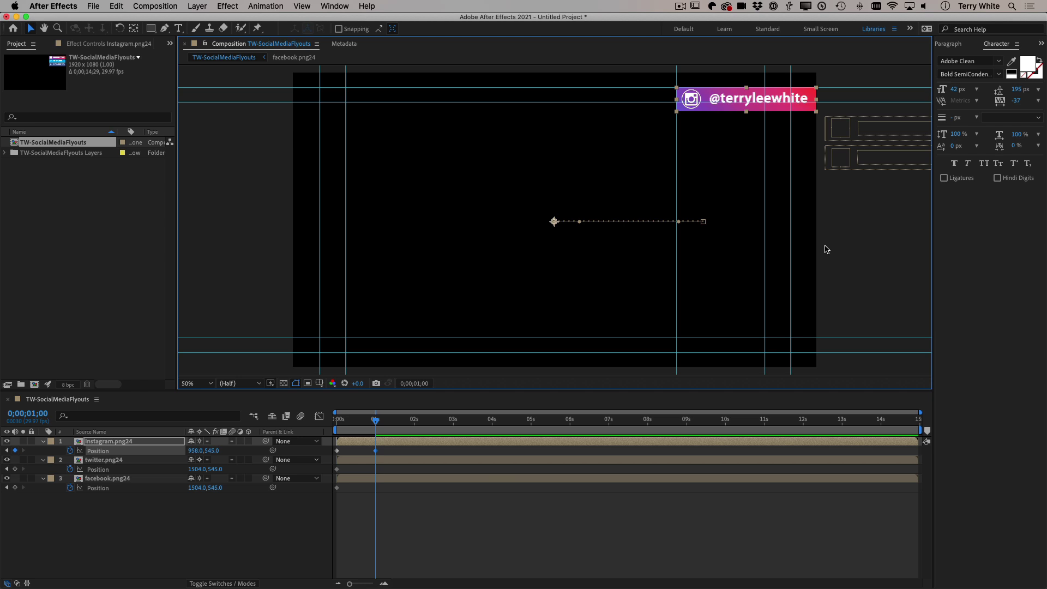
Step: At 0;00;01;18, slide the Twitter bar into the frame beneath the Instagram bar, at about 958, 545
{"action": "left_click", "coordinate": [371, 421]}
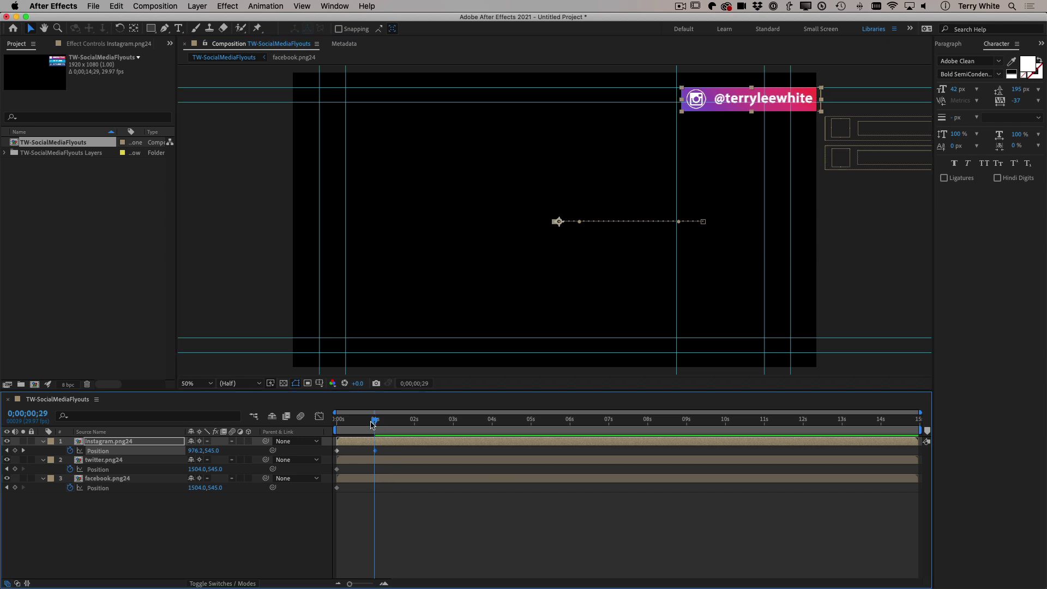
{"action": "mouse_move", "coordinate": [371, 423]}
{"action": "left_mouse_down"}
{"action": "mouse_move", "coordinate": [325, 430]}
{"action": "mouse_move", "coordinate": [375, 425]}
{"action": "left_mouse_up"}
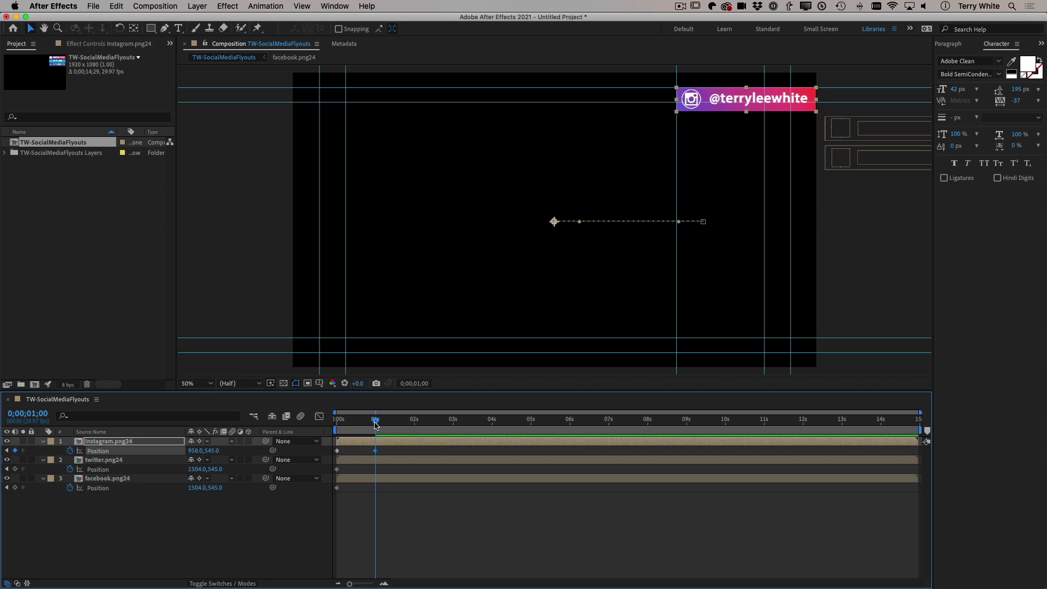
{"action": "left_click_drag", "start_coordinate": [375, 422], "coordinate": [398, 423]}
{"action": "left_click_drag", "start_coordinate": [398, 426], "coordinate": [399, 426]}
{"action": "left_click", "coordinate": [851, 133]}
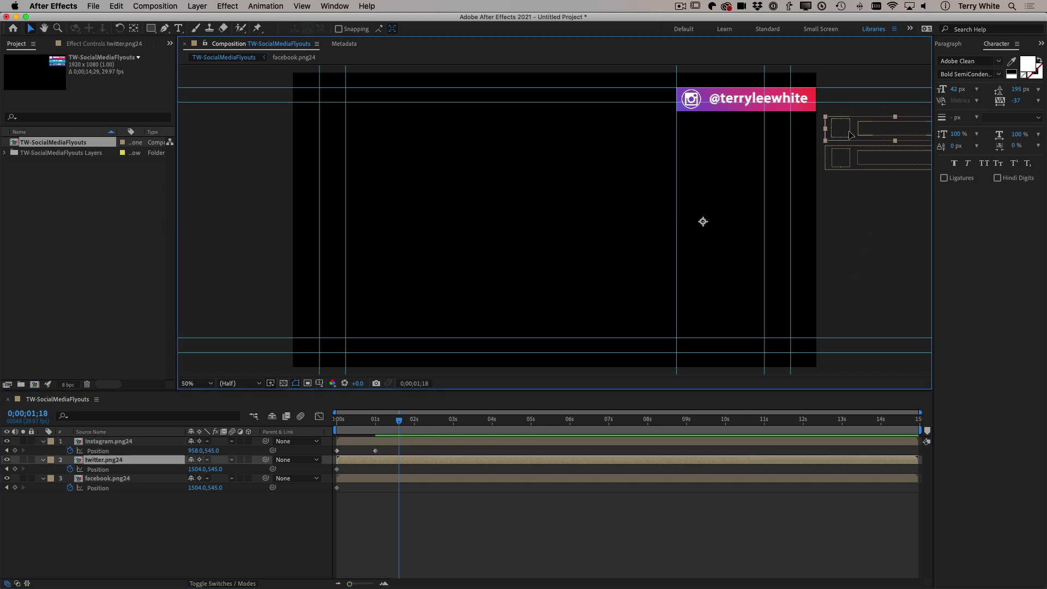
{"action": "left_click_drag", "start_coordinate": [859, 133], "coordinate": [713, 130]}
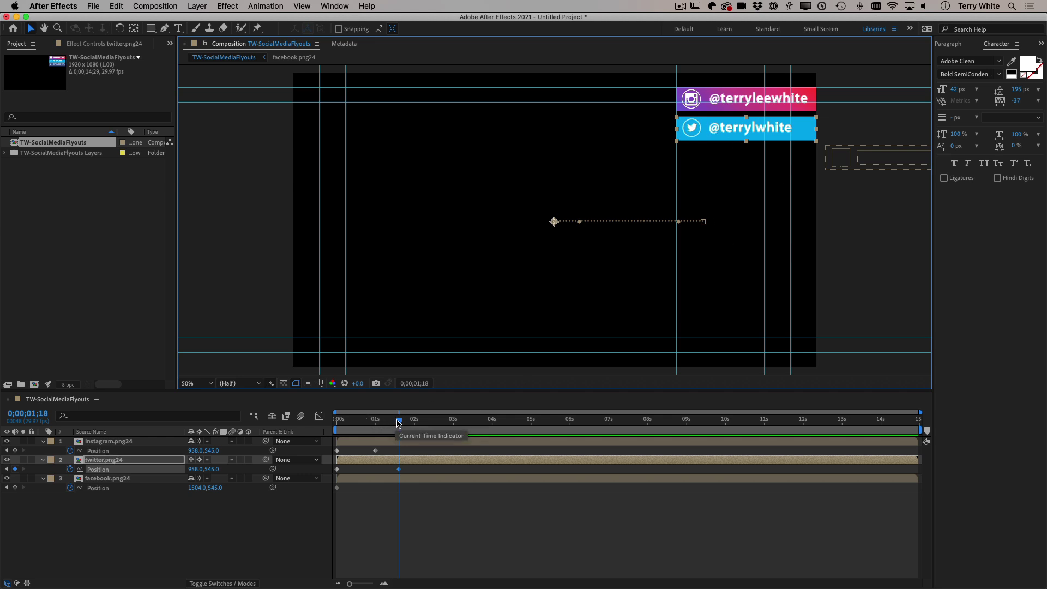
Step: At 0;00;02;10, slide the Facebook bar into the frame beneath the Twitter bar, at about 958, 545
{"action": "mouse_move", "coordinate": [398, 423]}
{"action": "left_mouse_down"}
{"action": "mouse_move", "coordinate": [322, 423]}
{"action": "mouse_move", "coordinate": [400, 421]}
{"action": "left_mouse_up"}
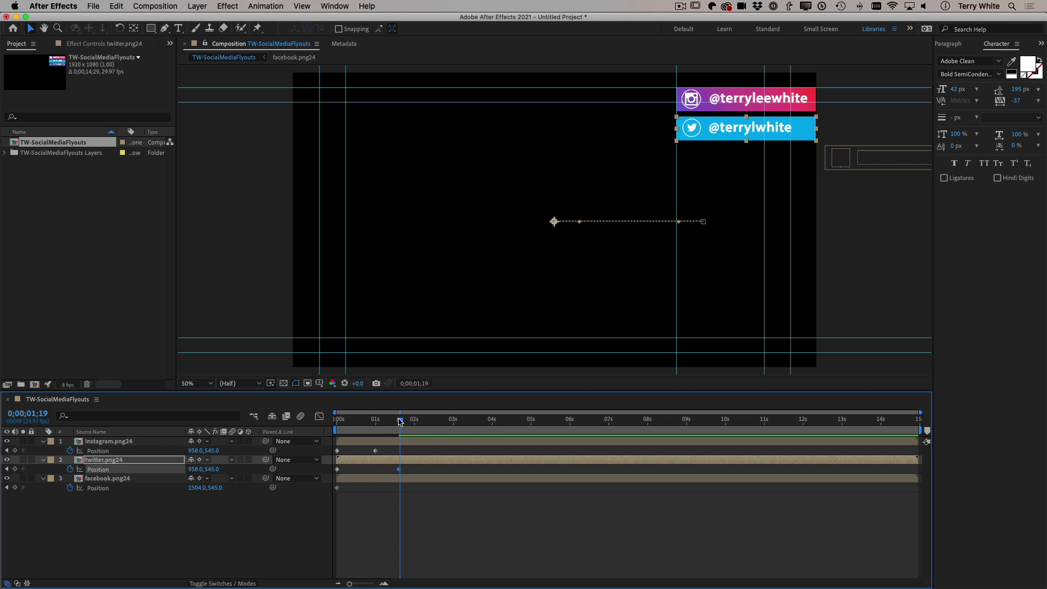
{"action": "left_click_drag", "start_coordinate": [400, 421], "coordinate": [427, 421]}
{"action": "left_click", "coordinate": [849, 165]}
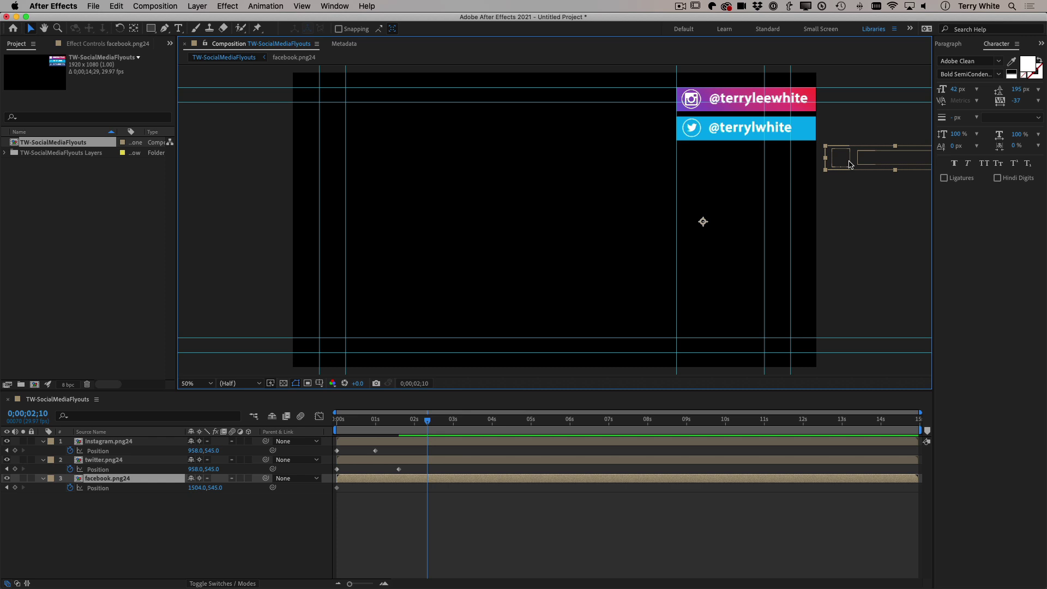
{"action": "left_click_drag", "start_coordinate": [849, 164], "coordinate": [695, 168]}
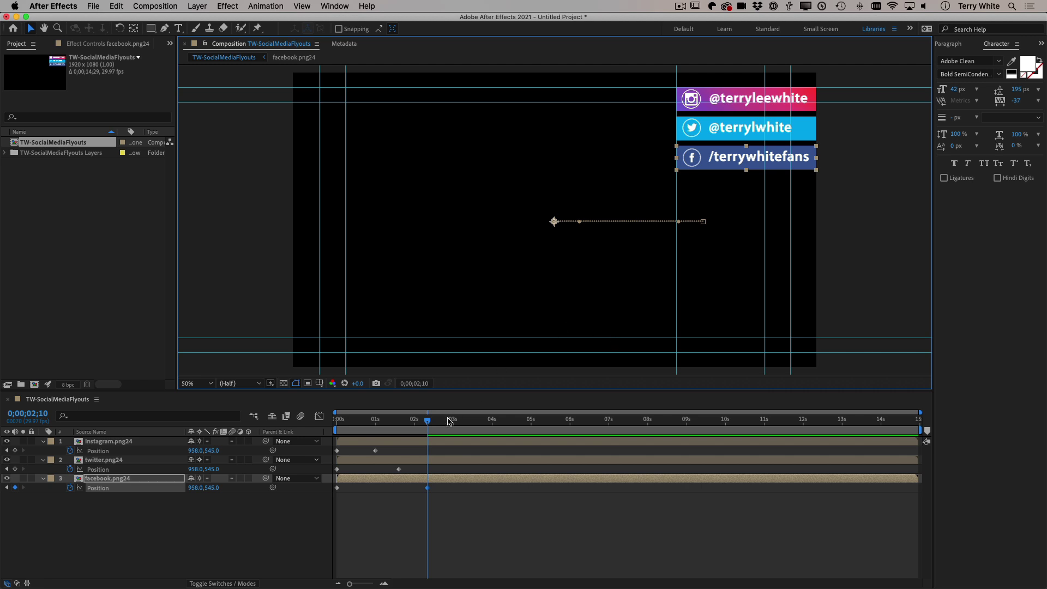
Step: Preview the fly-in animation of the three bars from the start of the composition
{"action": "left_click_drag", "start_coordinate": [427, 425], "coordinate": [319, 428]}
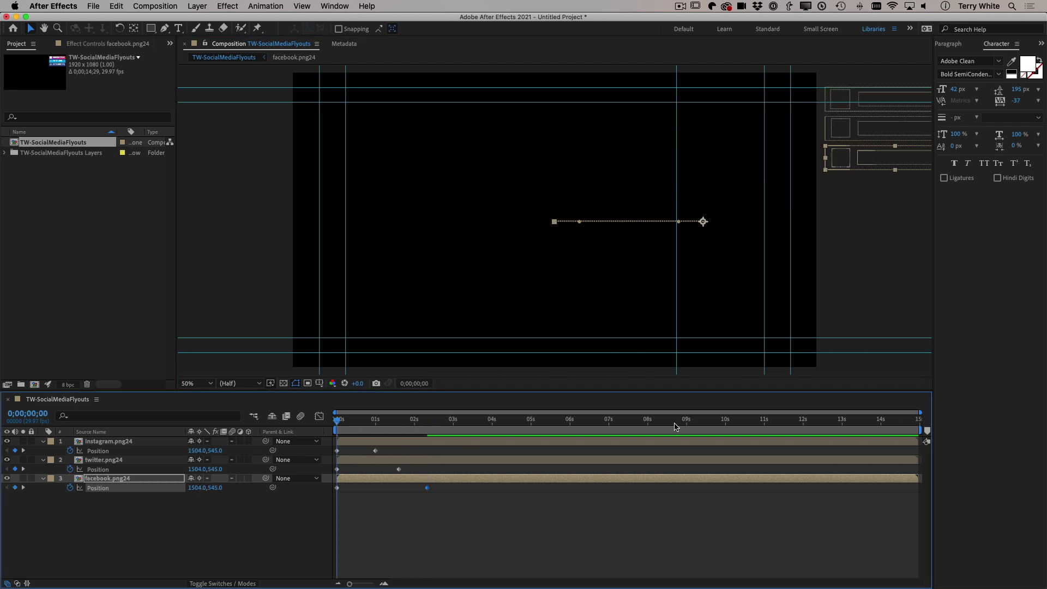
{"action": "key", "text": "space"}
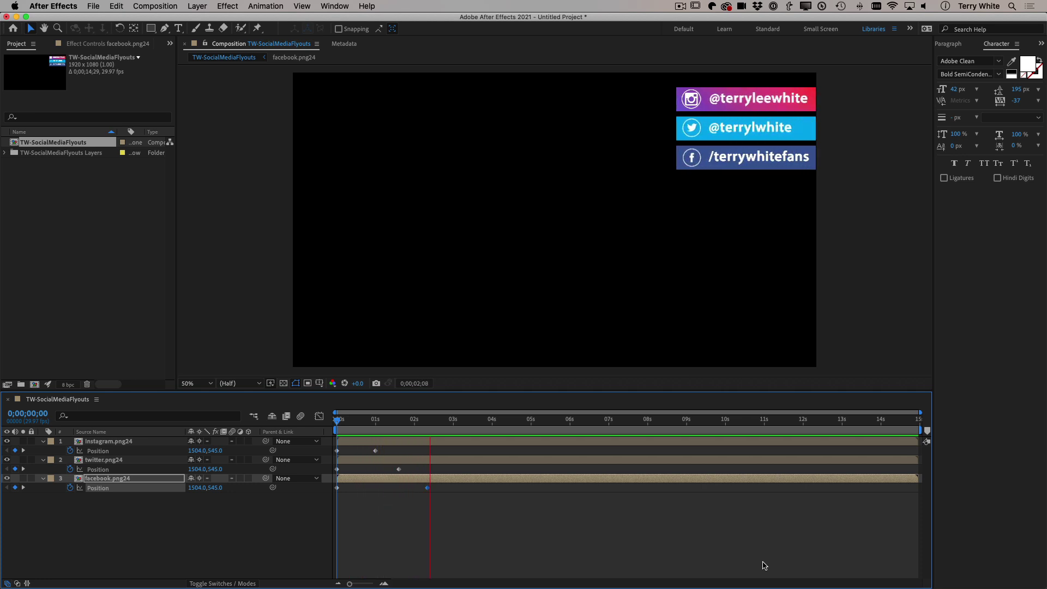
{"action": "key", "text": "space"}
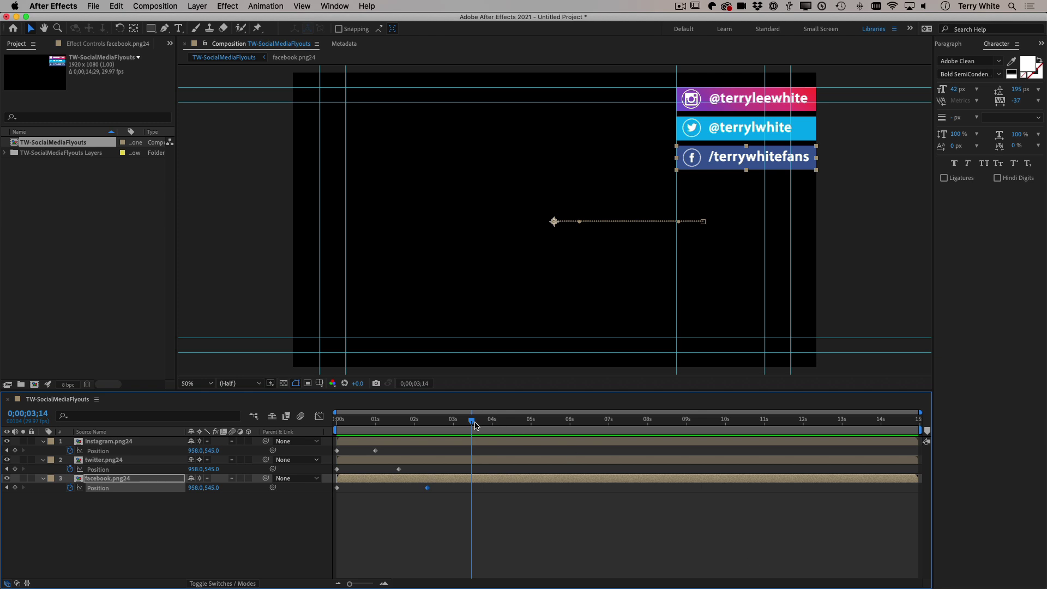
Step: At 0;00;13;00, add a Position keyframe to each of the Instagram, Twitter and Facebook layers to hold the bars in place
{"action": "left_click_drag", "start_coordinate": [472, 424], "coordinate": [860, 429]}
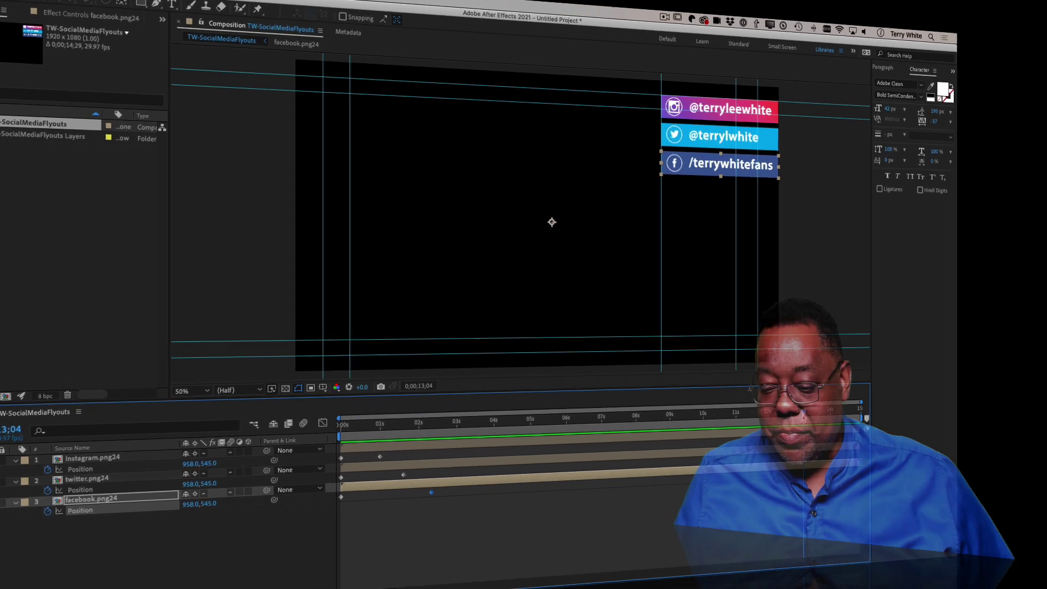
{"action": "left_click_drag", "start_coordinate": [803, 416], "coordinate": [797, 416]}
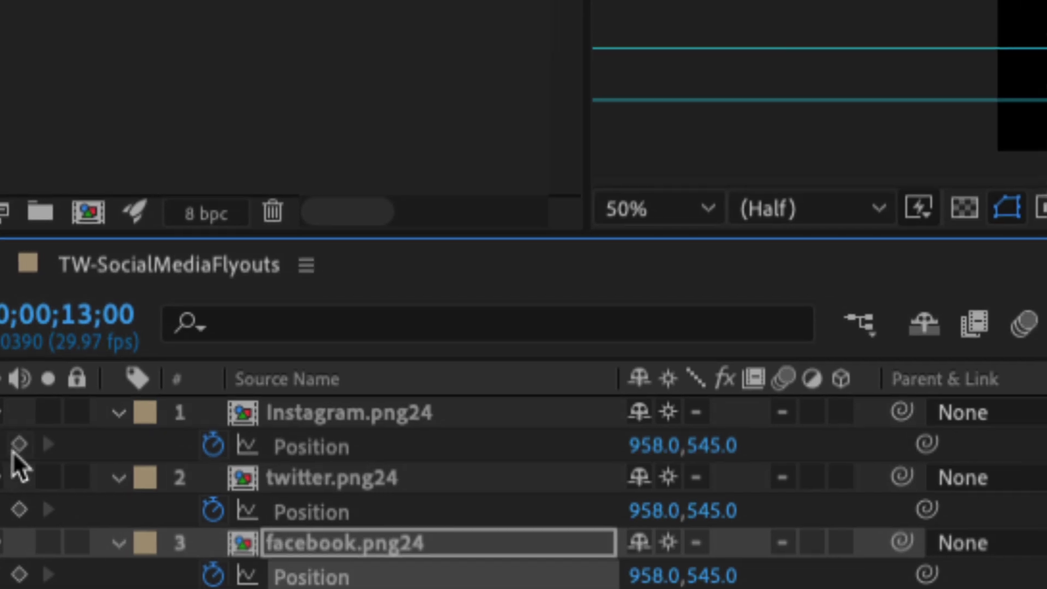
{"action": "left_click", "coordinate": [11, 432]}
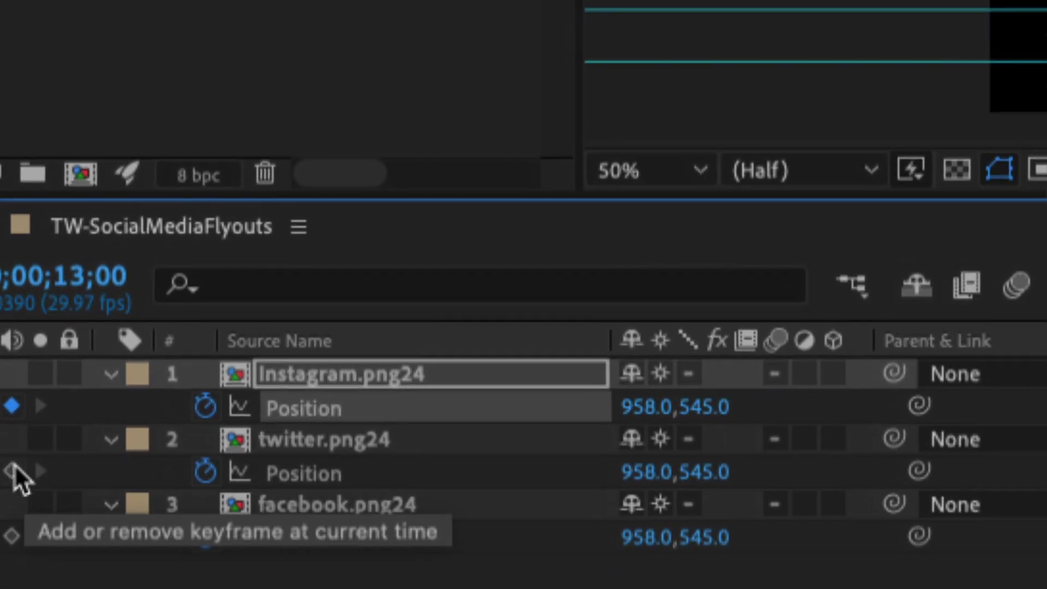
{"action": "left_click", "coordinate": [15, 513]}
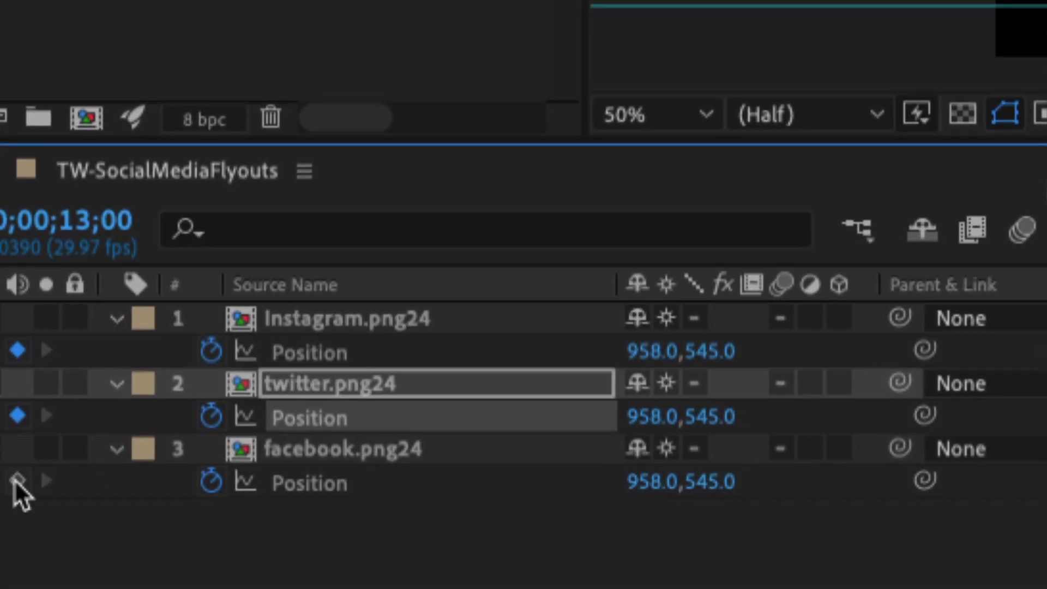
{"action": "left_click", "coordinate": [22, 487]}
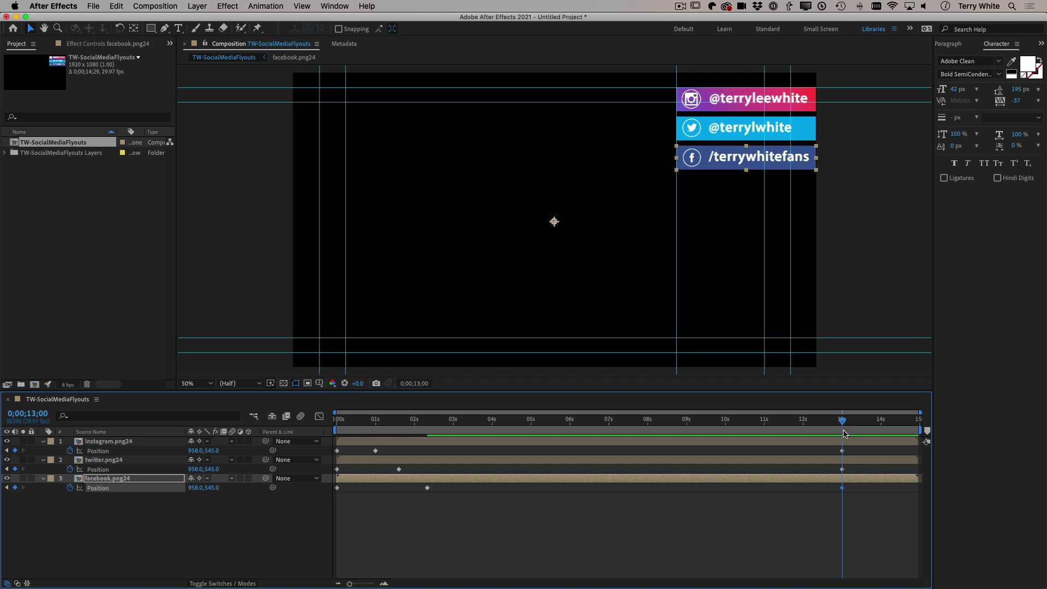
Step: Shift the hold keyframes of all three layers to 0;00;14;00
{"action": "left_click_drag", "start_coordinate": [847, 425], "coordinate": [869, 425]}
{"action": "left_click_drag", "start_coordinate": [871, 422], "coordinate": [883, 423]}
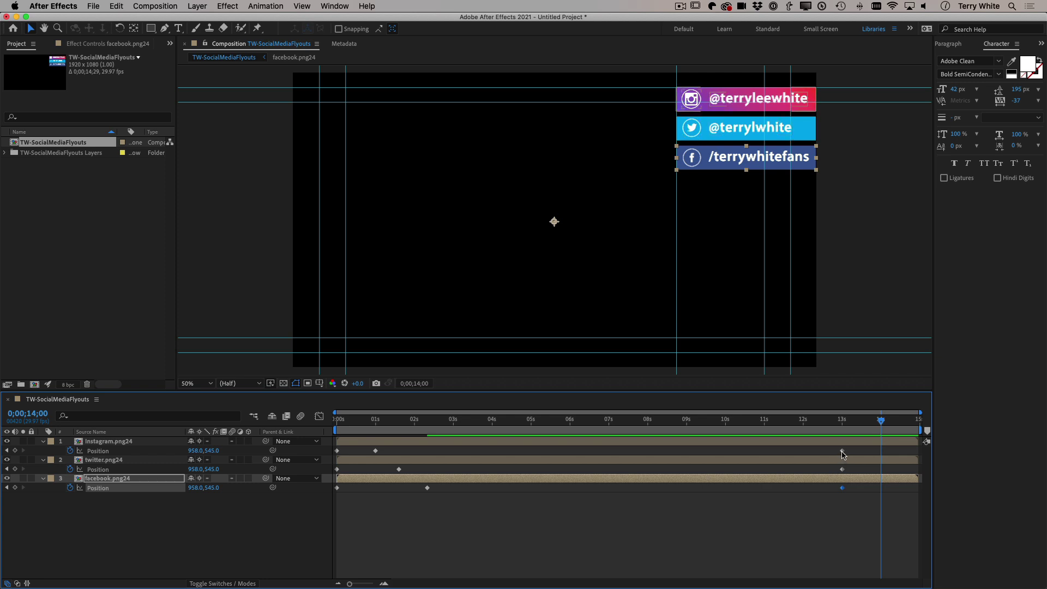
{"action": "left_click_drag", "start_coordinate": [841, 450], "coordinate": [886, 496]}
{"action": "left_click", "coordinate": [842, 488]}
Step: At 0;00;14;08, slide the Facebook bar out past the frame's right edge to about 1490, 545
{"action": "left_click_drag", "start_coordinate": [883, 423], "coordinate": [893, 424]}
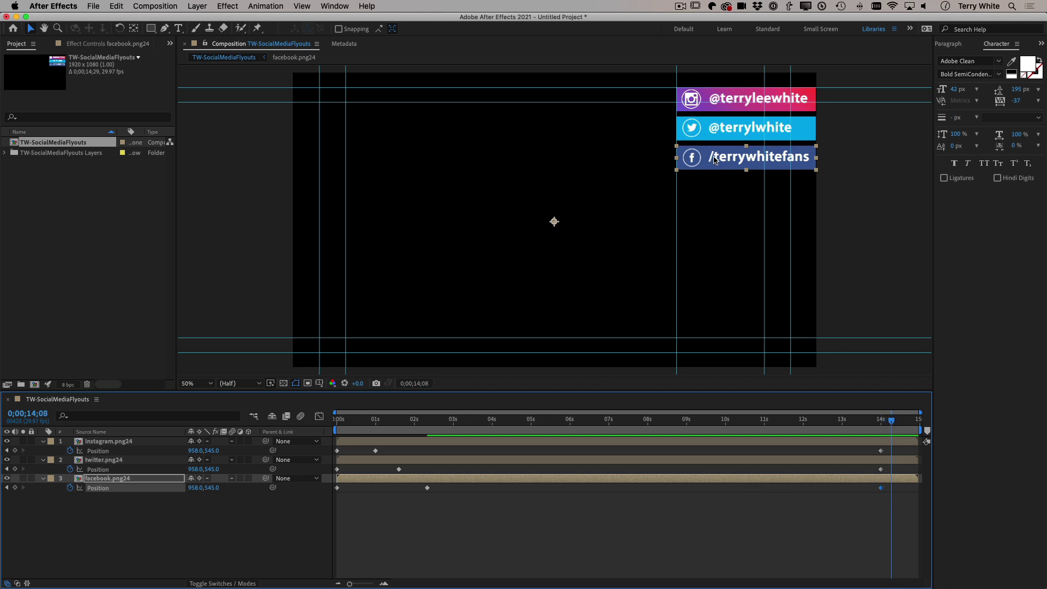
{"action": "left_click_drag", "start_coordinate": [715, 159], "coordinate": [859, 158]}
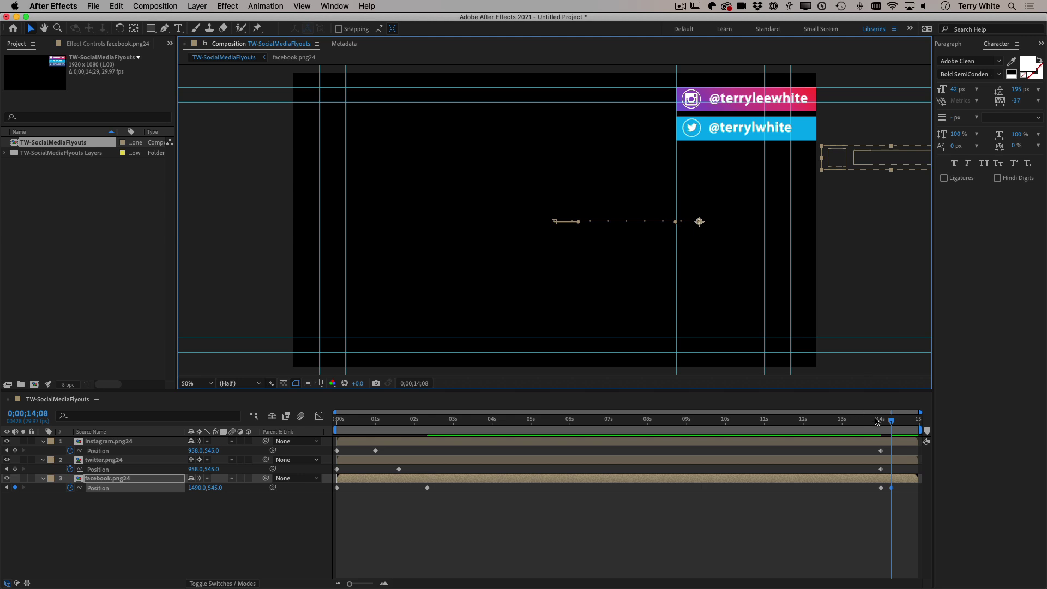
Step: At 0;00;14;17, slide the Twitter bar out past the frame's right edge to about 1492, 545
{"action": "left_click_drag", "start_coordinate": [893, 424], "coordinate": [905, 421]}
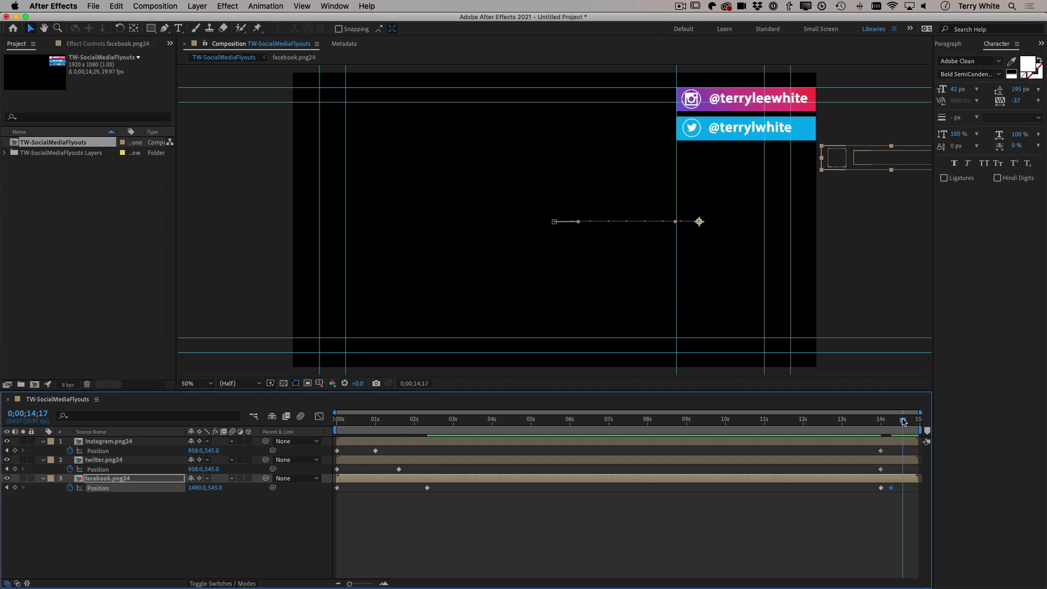
{"action": "left_click", "coordinate": [733, 135]}
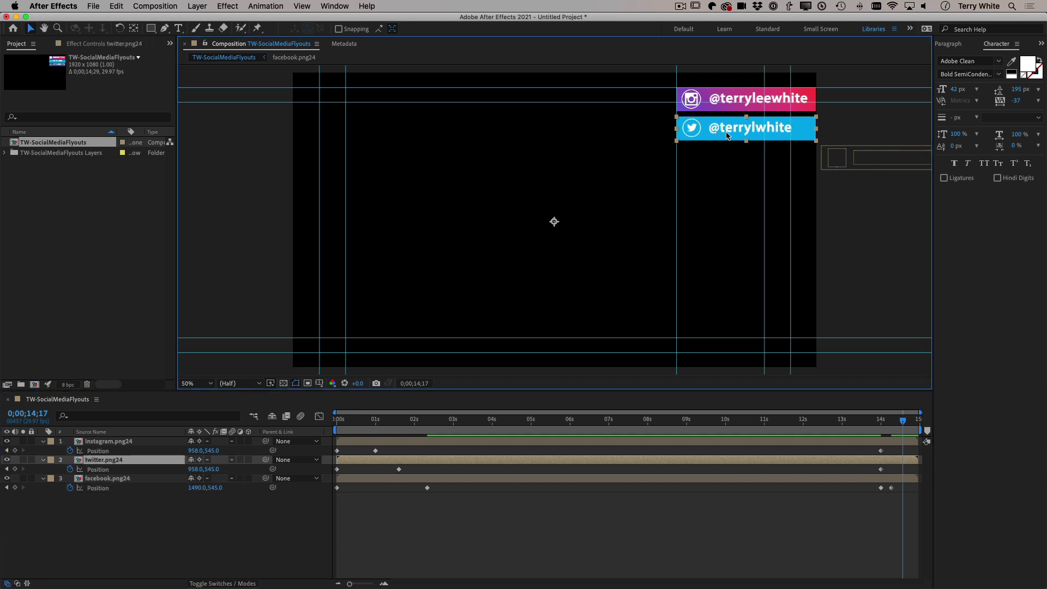
{"action": "left_click_drag", "start_coordinate": [727, 135], "coordinate": [876, 131]}
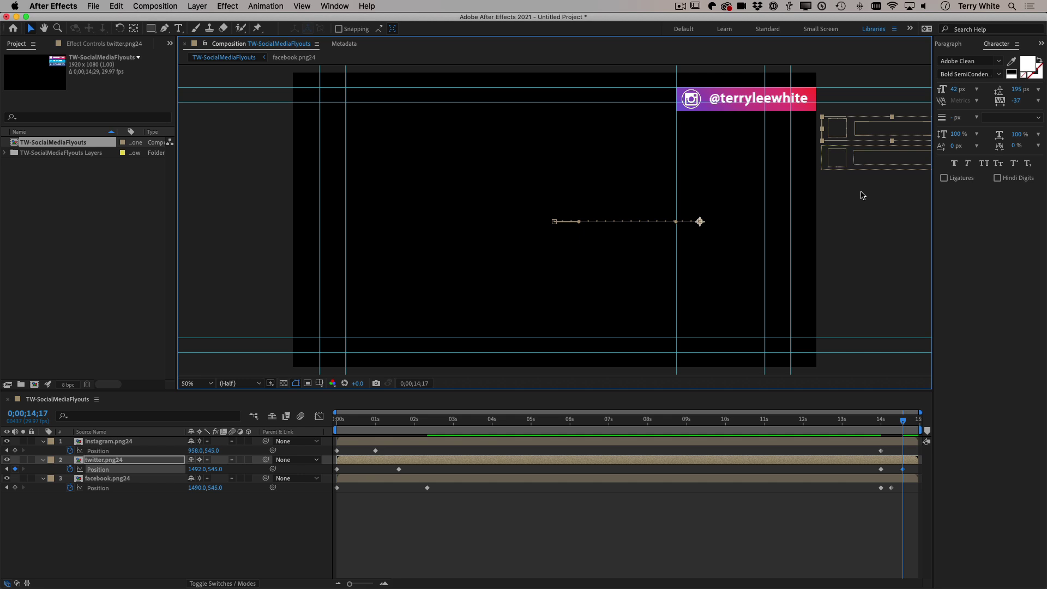
Step: At 0;00;14;26, slide the Instagram bar out past the frame's right edge to about 1494, 545
{"action": "left_click_drag", "start_coordinate": [903, 424], "coordinate": [917, 424]}
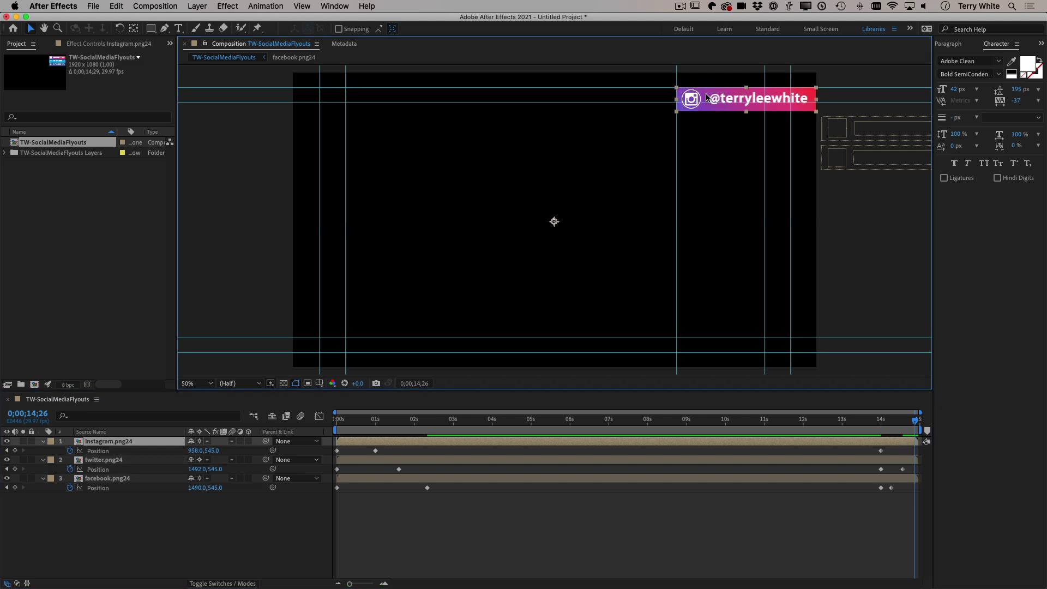
{"action": "left_click_drag", "start_coordinate": [709, 97], "coordinate": [853, 92]}
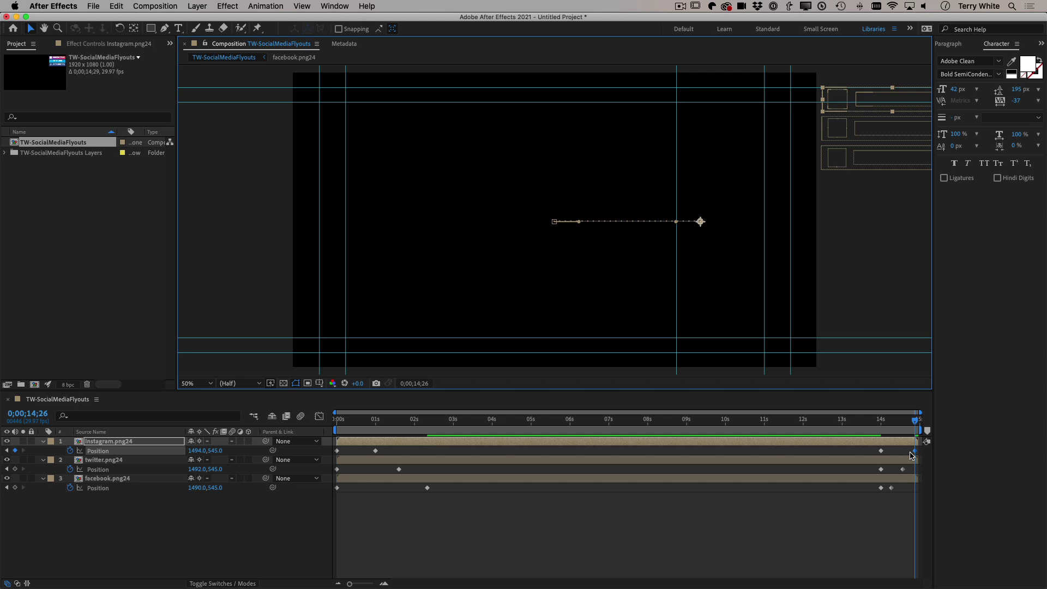
Step: Preview the animation of the three bars from the start of the composition
{"action": "left_click_drag", "start_coordinate": [916, 424], "coordinate": [300, 421]}
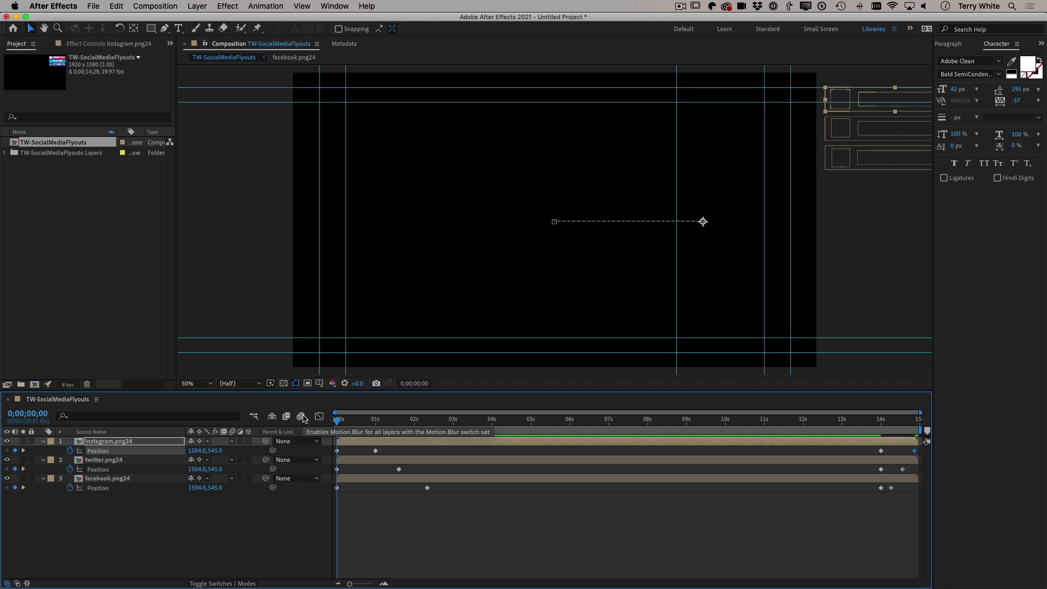
{"action": "key", "text": "space"}
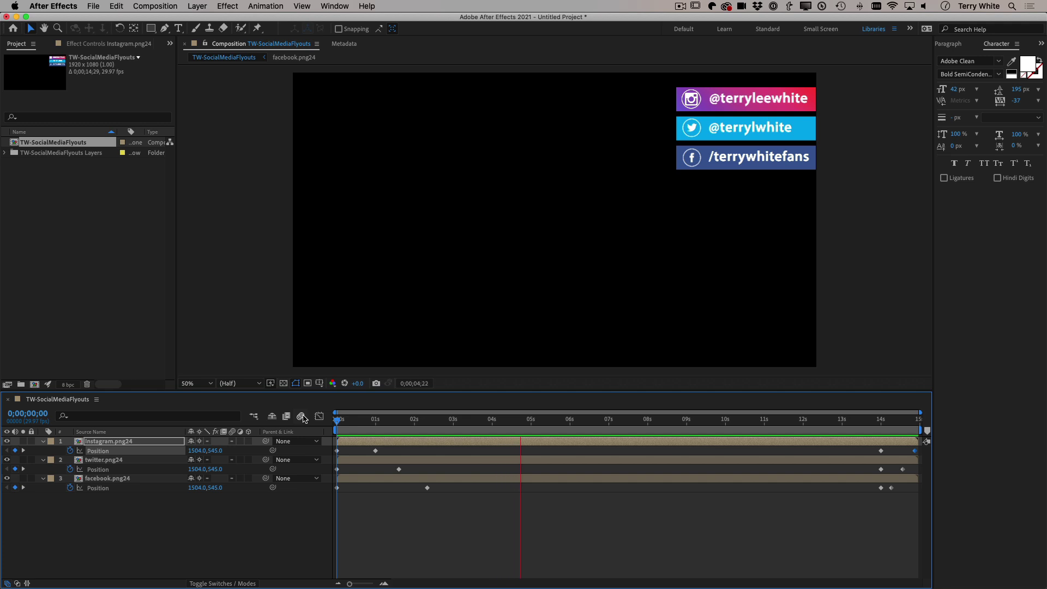
{"action": "key", "text": "space"}
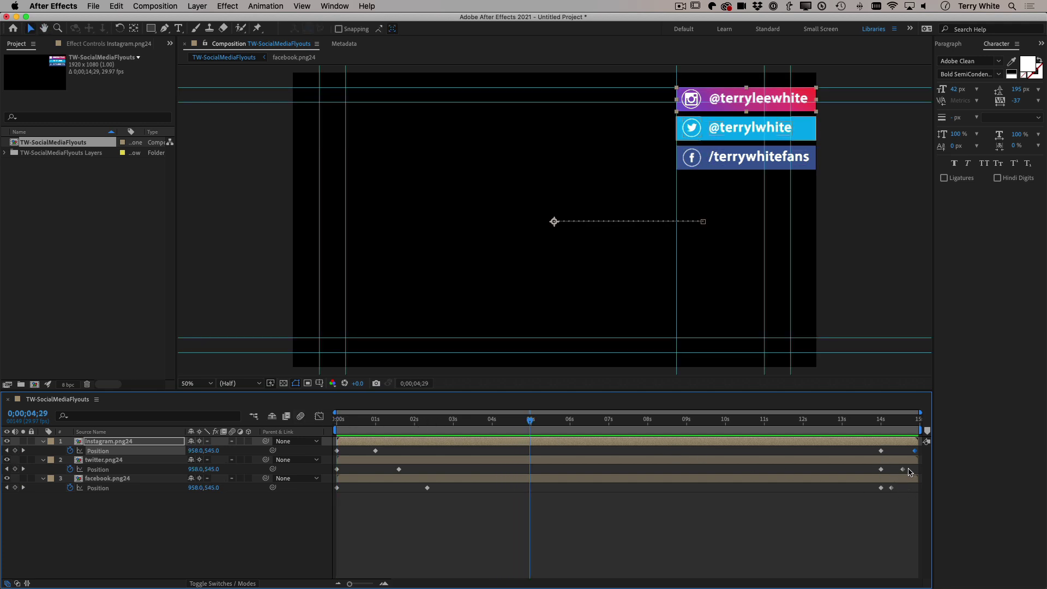
Step: Move the three layers' hold keyframes to about 13.5 seconds and respace their exit keyframes earlier, finishing with Instagram just before 15 seconds
{"action": "left_click", "coordinate": [881, 489]}
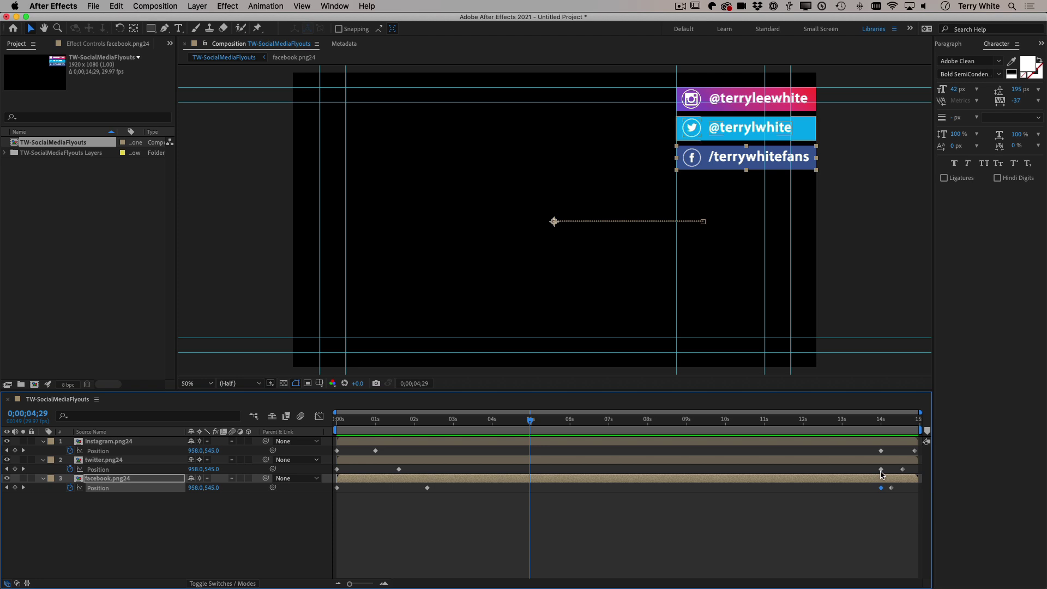
{"action": "left_click", "coordinate": [881, 470], "text": "shift"}
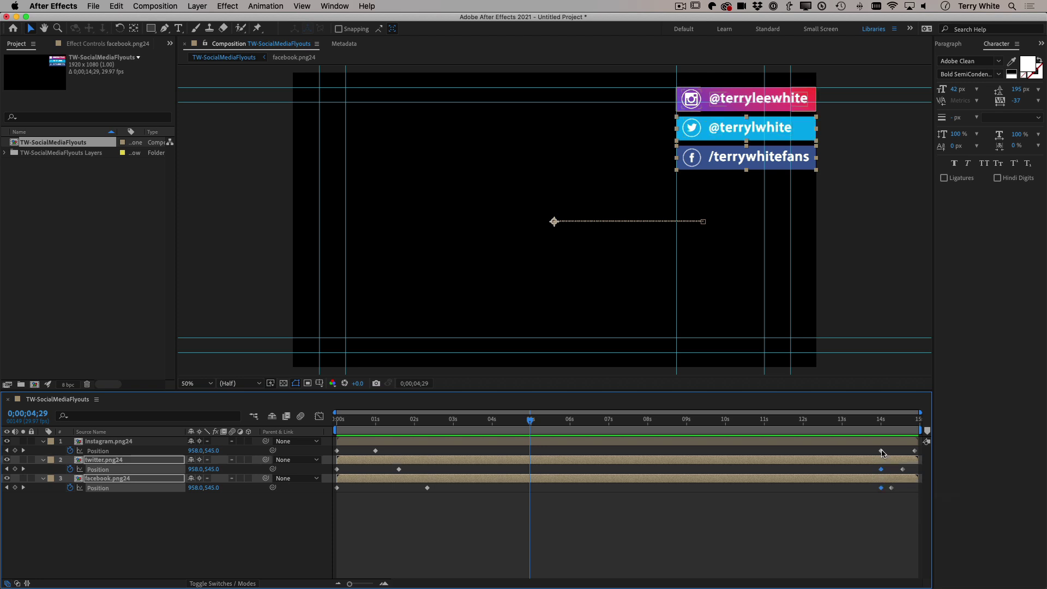
{"action": "left_click", "coordinate": [881, 451], "text": "shift"}
{"action": "left_click_drag", "start_coordinate": [880, 452], "coordinate": [911, 453]}
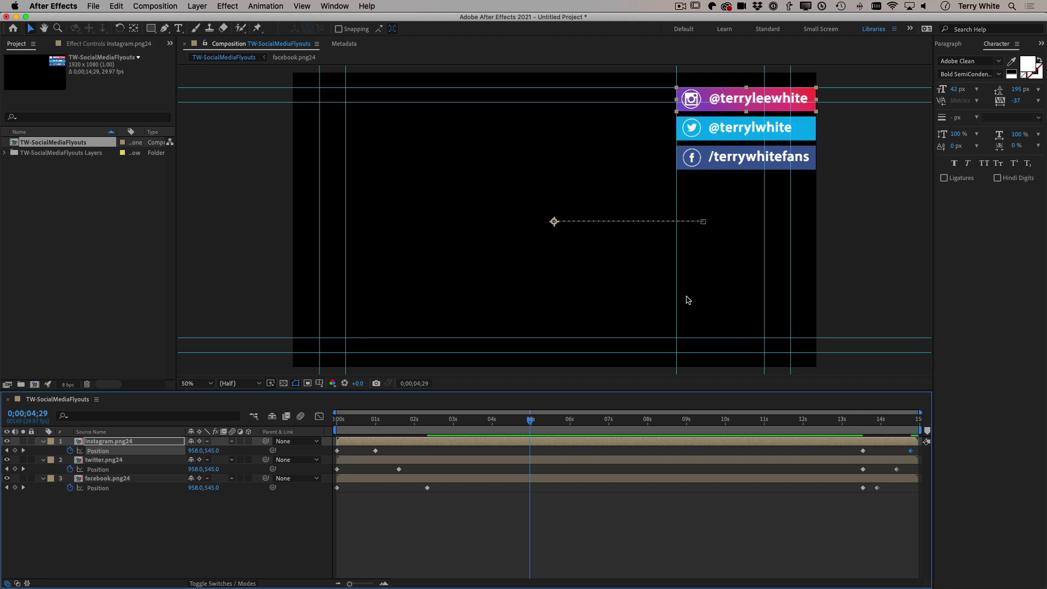
Step: Preview the animation with the retimed exits and return to the start of the composition
{"action": "left_click", "coordinate": [779, 421]}
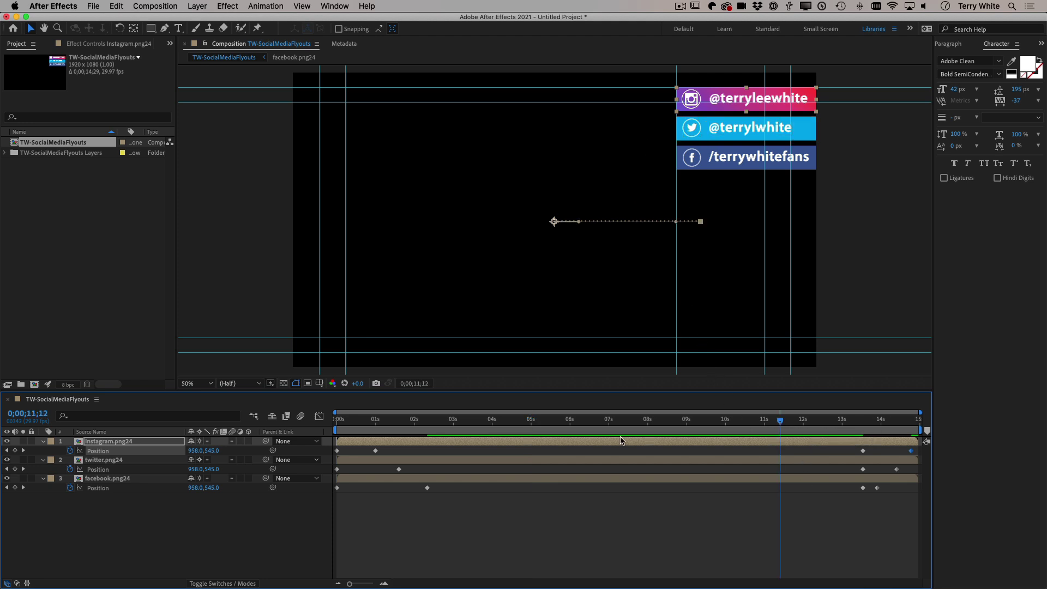
{"action": "key", "text": "space"}
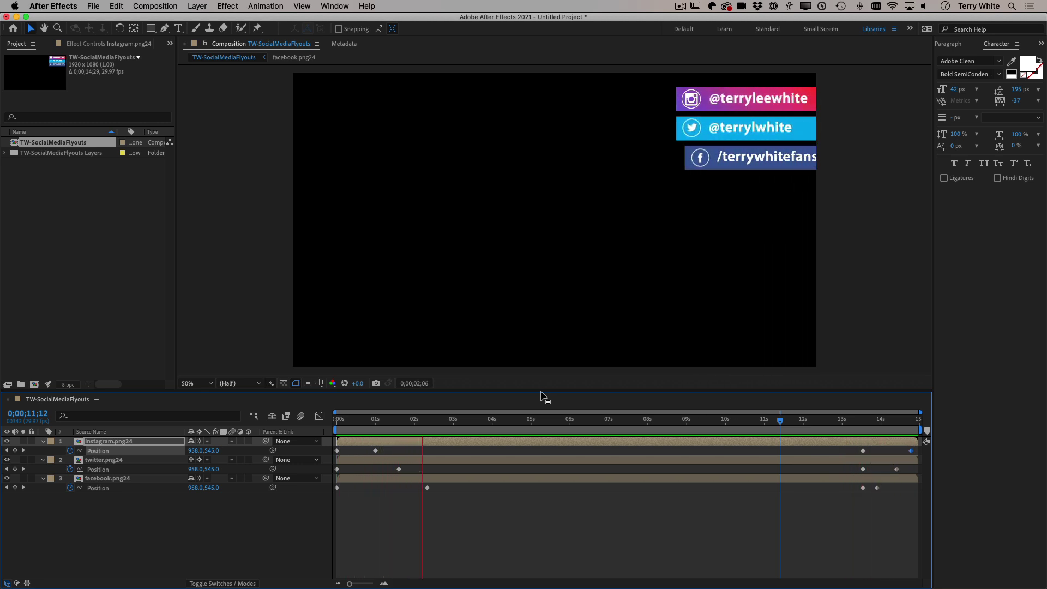
{"action": "key", "text": "space"}
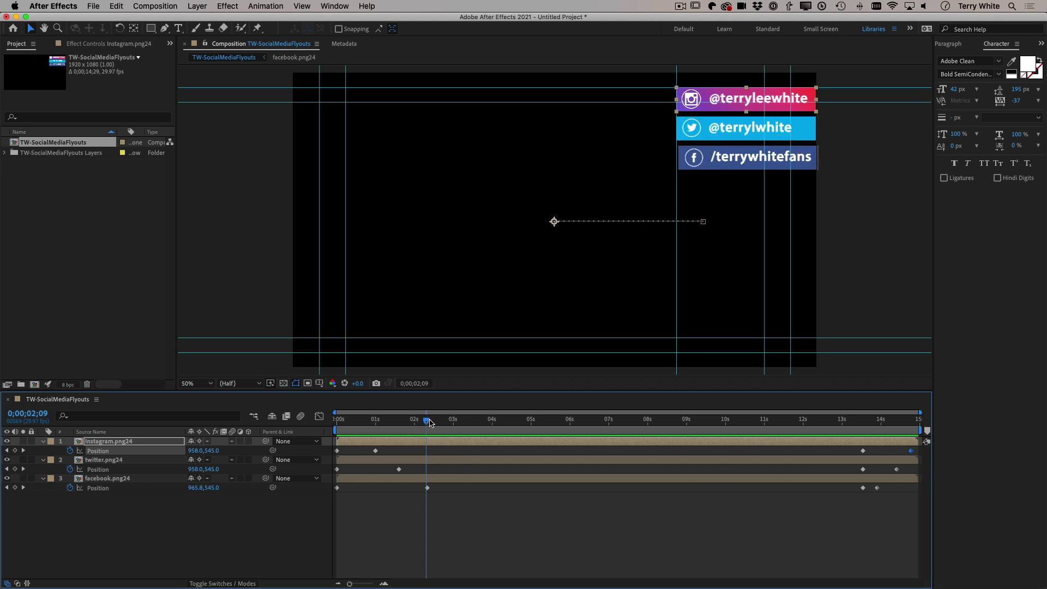
{"action": "left_click_drag", "start_coordinate": [429, 423], "coordinate": [530, 423]}
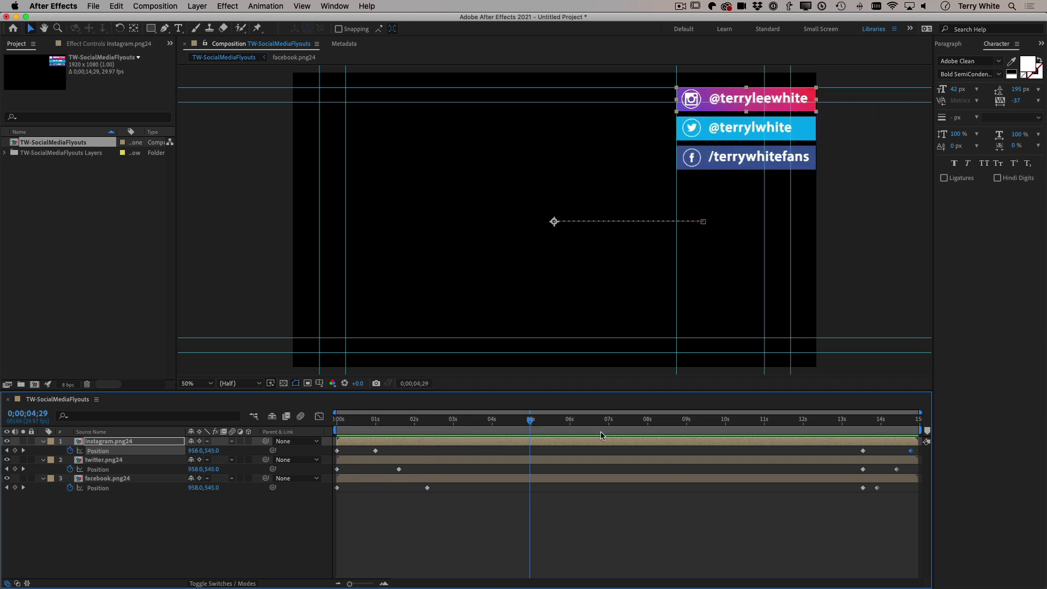
{"action": "left_click_drag", "start_coordinate": [601, 435], "coordinate": [334, 427]}
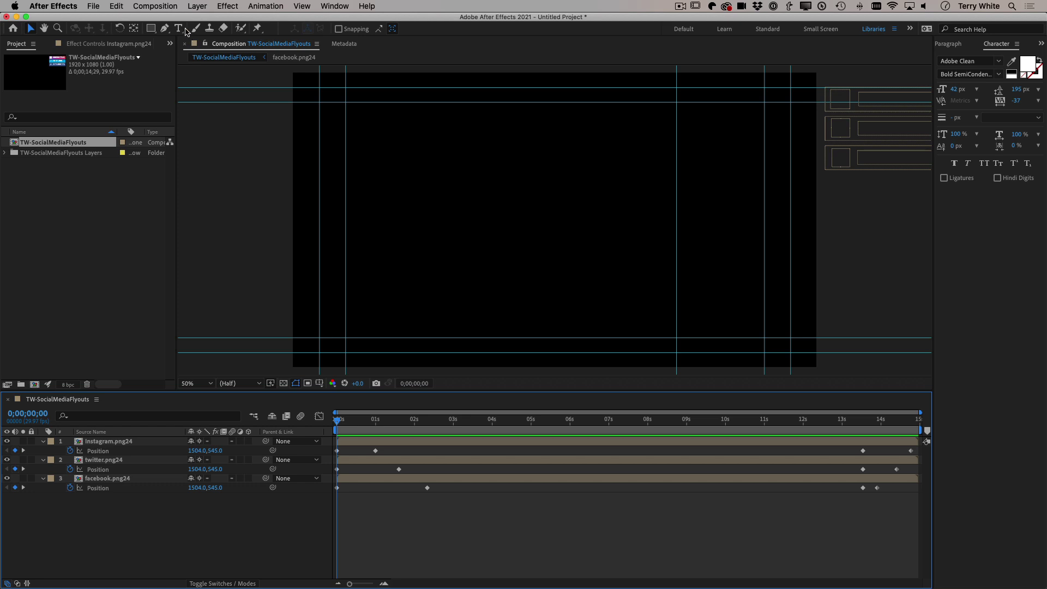
Step: Send the composition to the Adobe Media Encoder queue as QuickTime with the Apple ProRes 4444 with alpha preset
{"action": "left_click", "coordinate": [153, 6]}
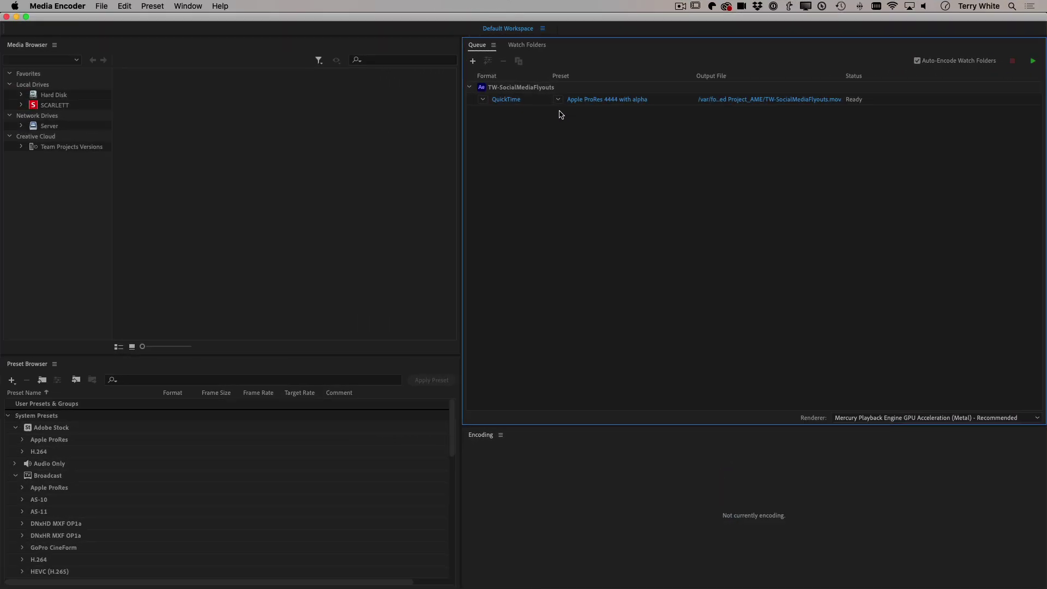
{"action": "left_click", "coordinate": [482, 100]}
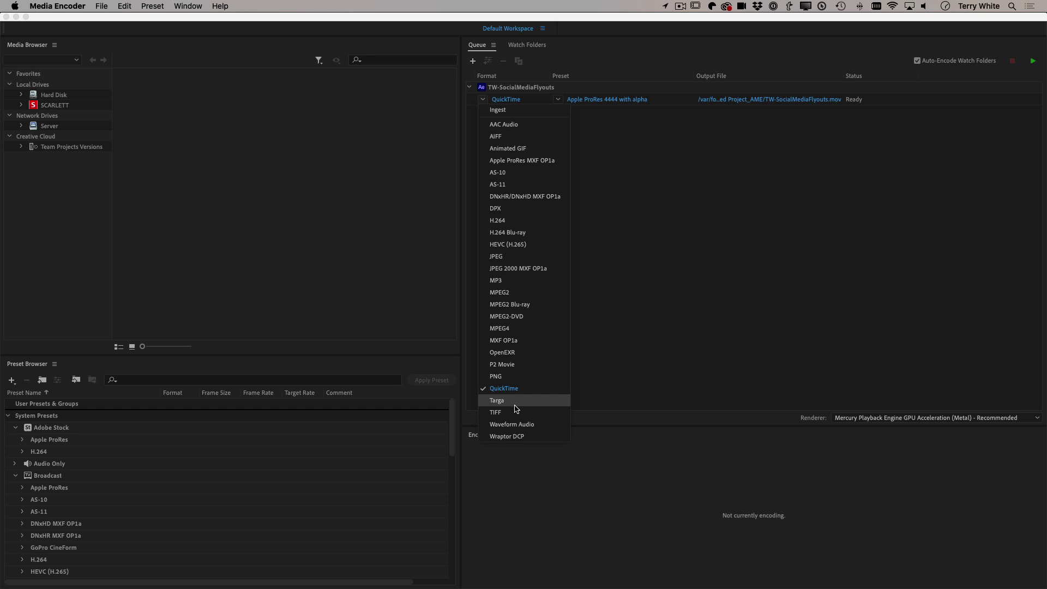
{"action": "left_click", "coordinate": [523, 390]}
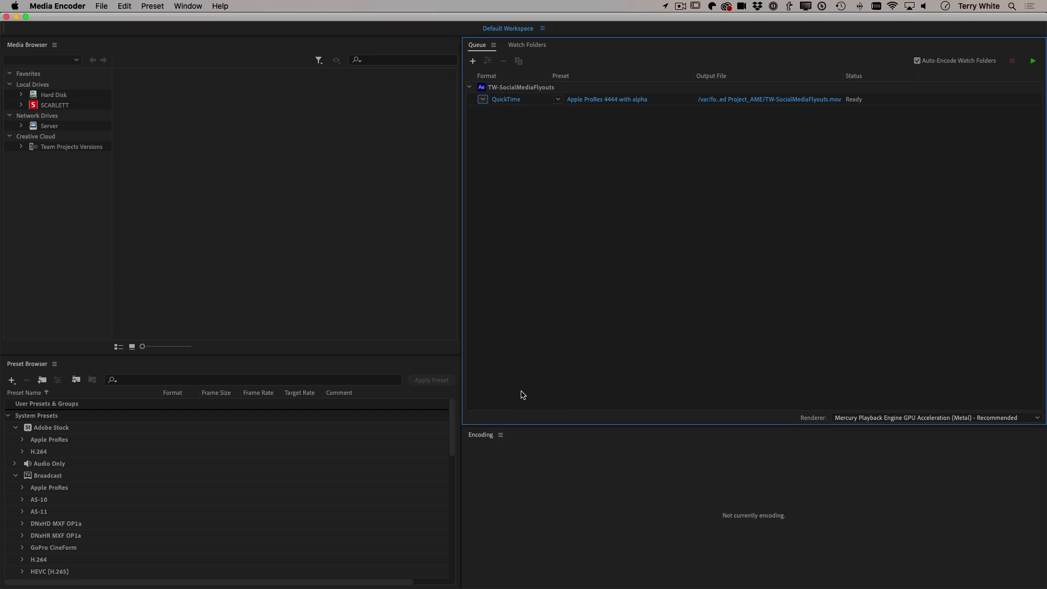
{"action": "left_click", "coordinate": [558, 100]}
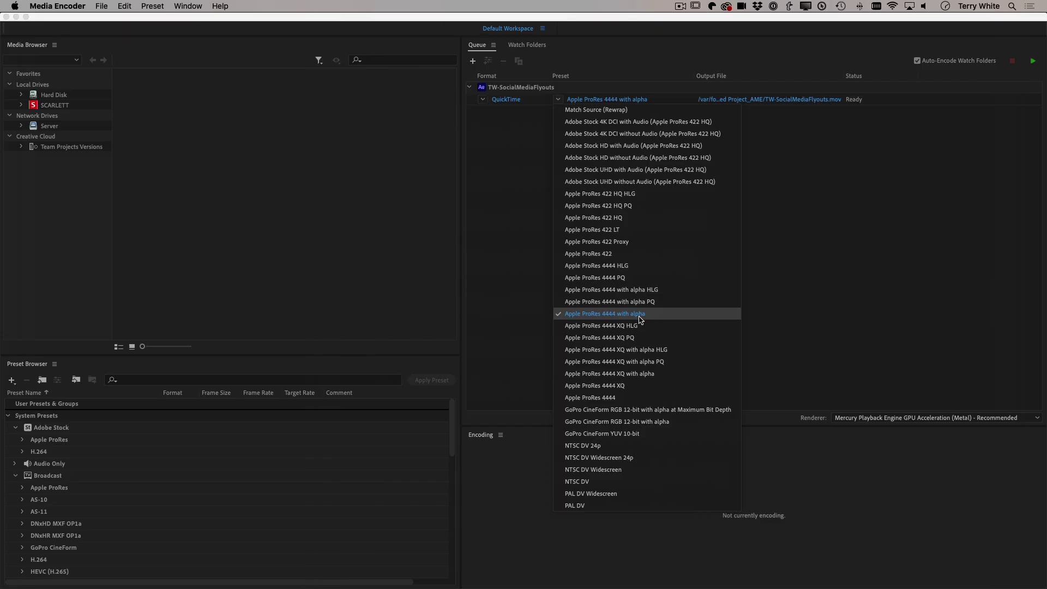
{"action": "left_click", "coordinate": [640, 319]}
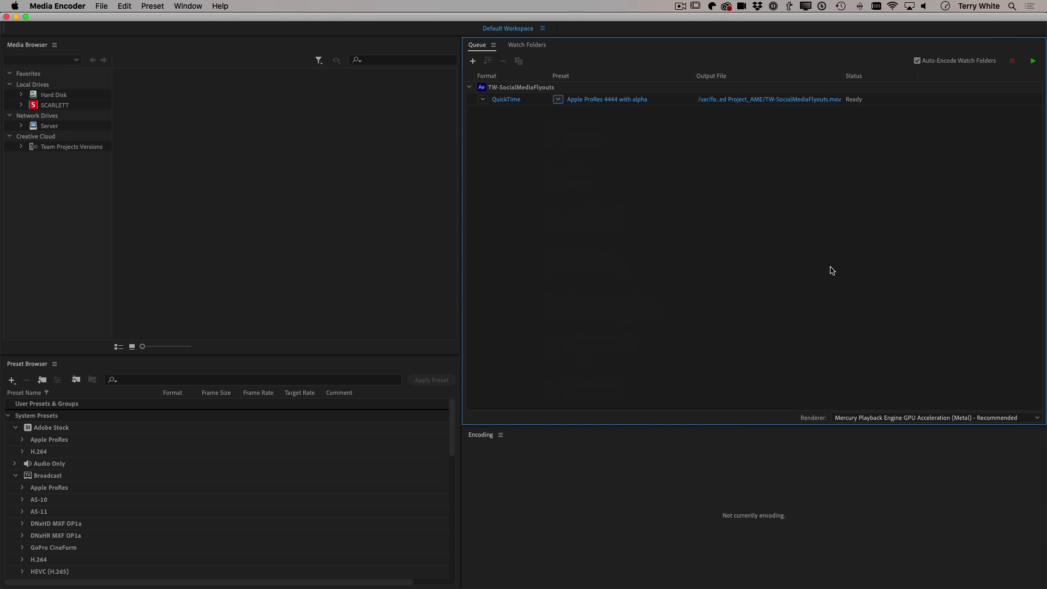
Step: Set the output file to TW-SocialMediaFlyouts in the PSD to AE folder and start encoding the queue
{"action": "left_click", "coordinate": [766, 105]}
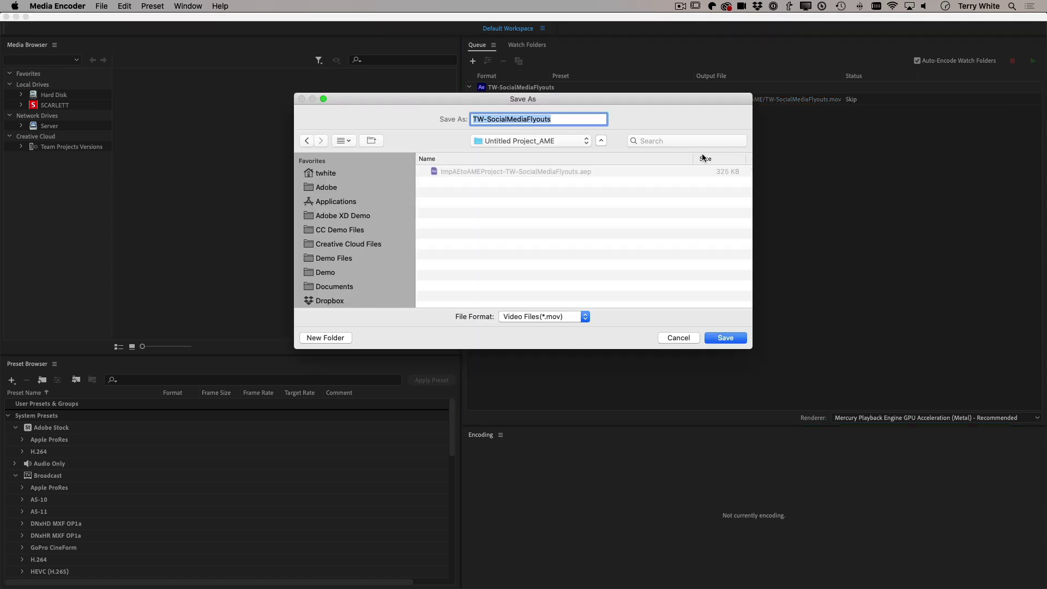
{"action": "left_click", "coordinate": [488, 141]}
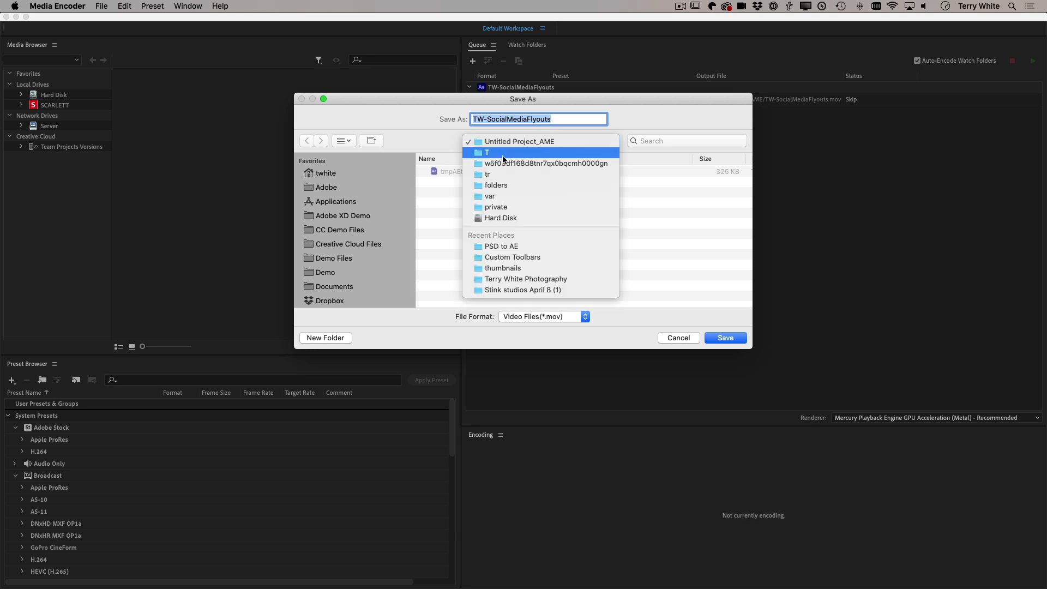
{"action": "left_click", "coordinate": [514, 246]}
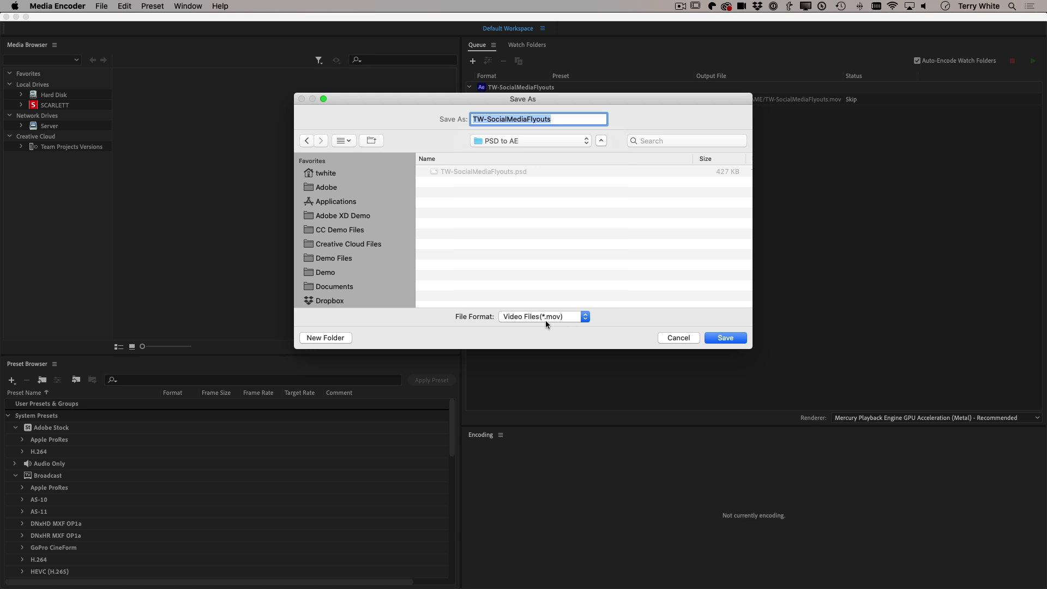
{"action": "left_click", "coordinate": [722, 338]}
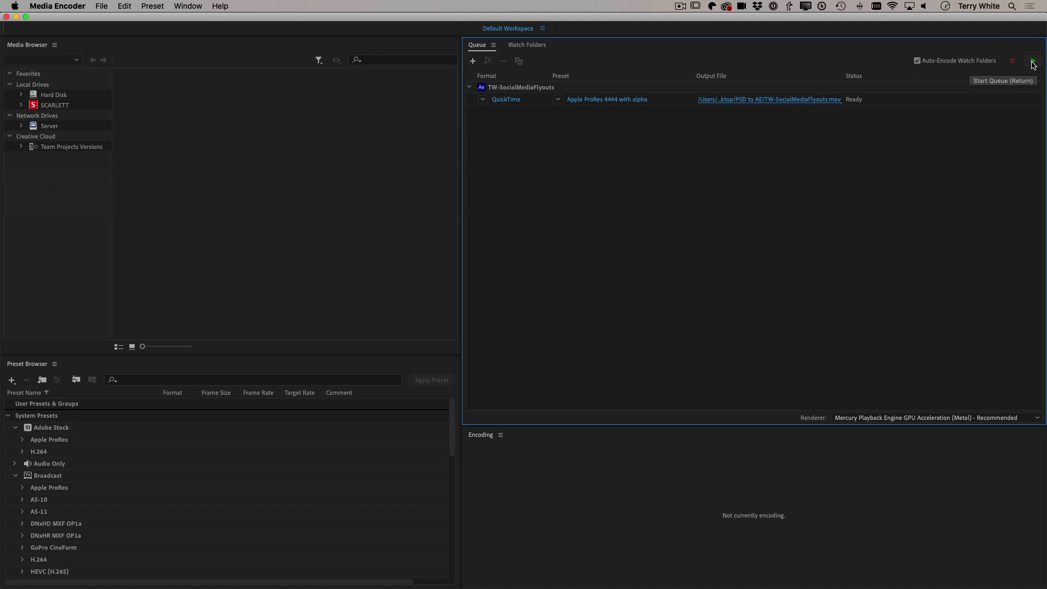
{"action": "left_click", "coordinate": [1033, 64]}
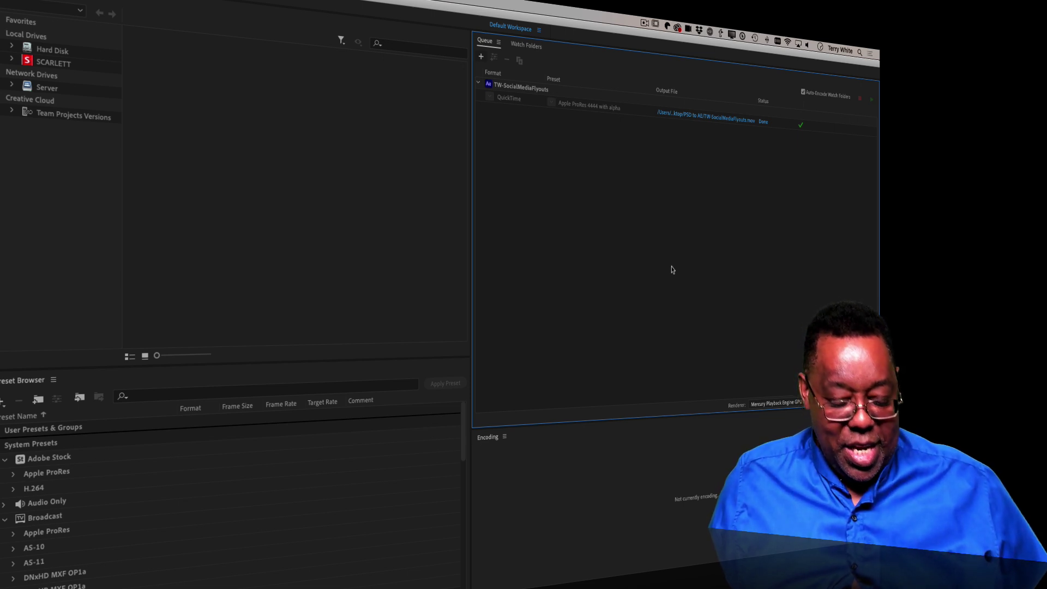
{"action": "mouse_move", "coordinate": [374, 578]}
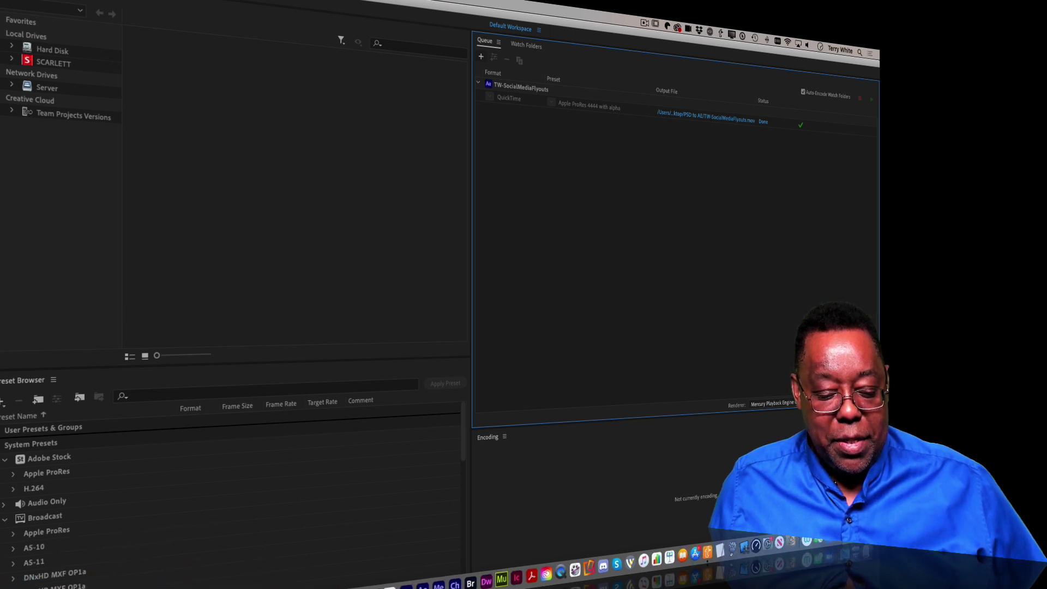
Step: Switch to Finder and open the PSD to AE folder on the Desktop
{"action": "left_click", "coordinate": [31, 567]}
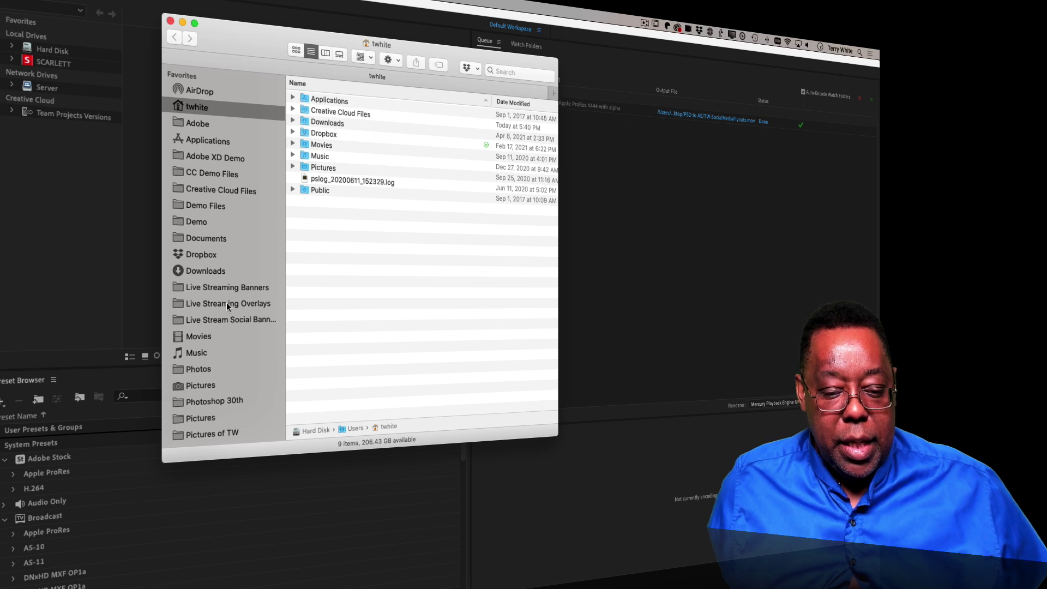
{"action": "scroll", "coordinate": [227, 302], "scroll_direction": "down", "scroll_amount": 10}
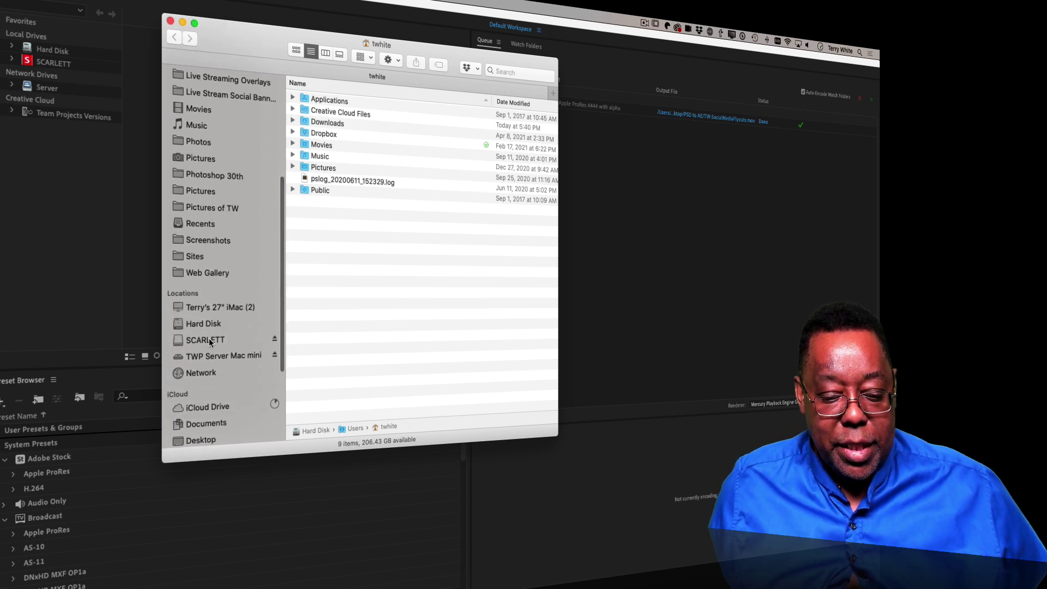
{"action": "scroll", "coordinate": [209, 342], "scroll_direction": "down", "scroll_amount": 3}
{"action": "left_click", "coordinate": [204, 394]}
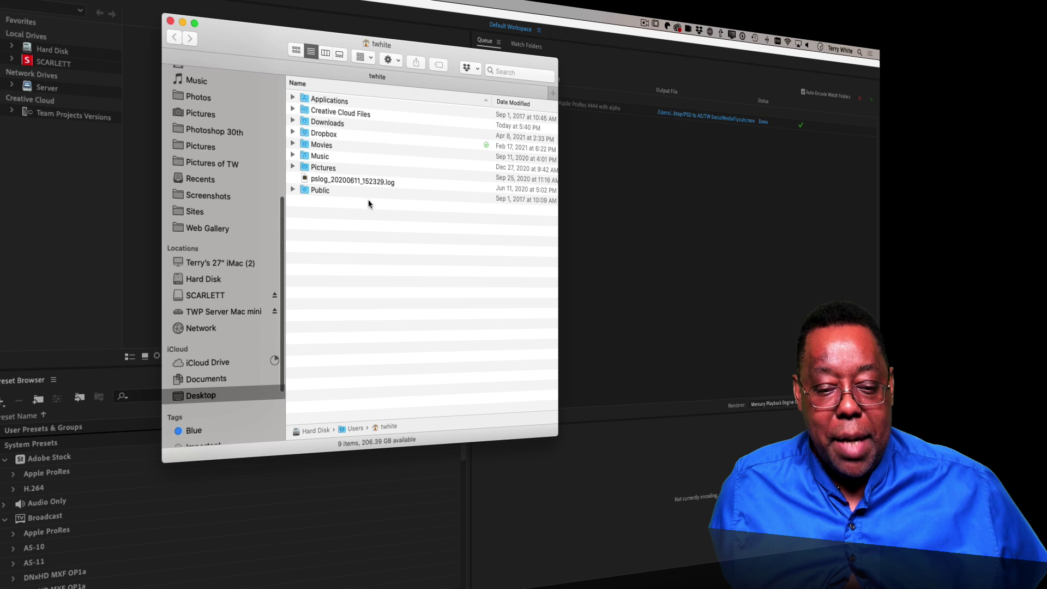
{"action": "left_click", "coordinate": [332, 103]}
{"action": "double_click", "coordinate": [332, 102]}
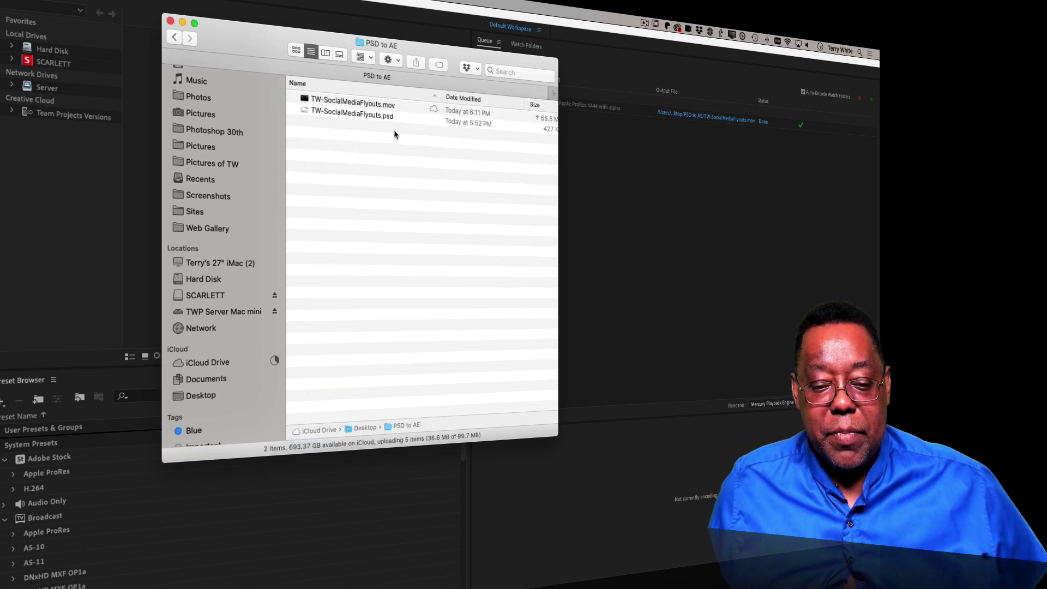
Step: Preview the exported TW-SocialMediaFlyouts.mov in Quick Look and close the preview
{"action": "left_click", "coordinate": [365, 105]}
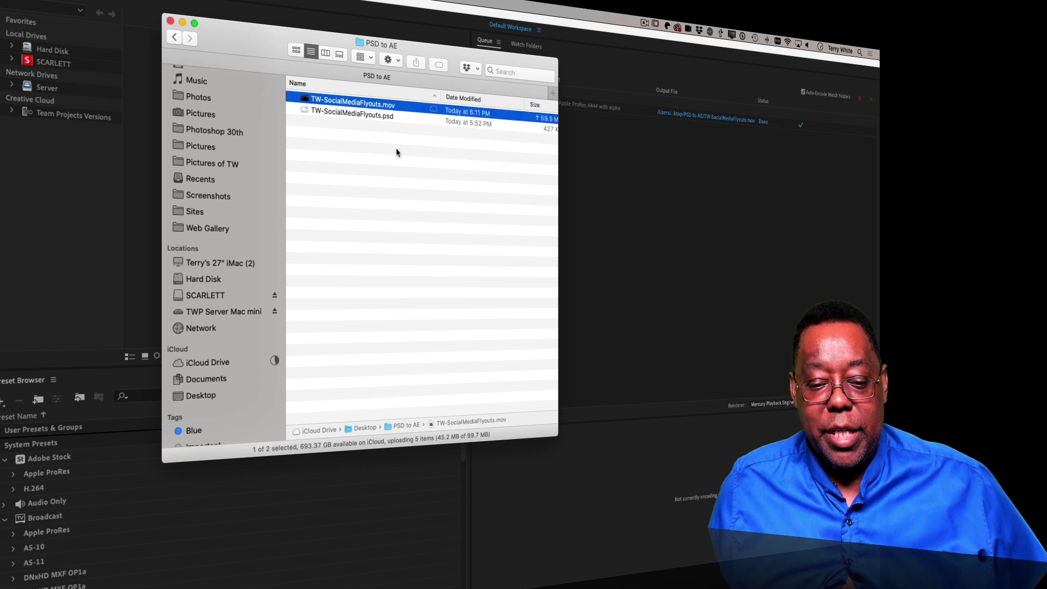
{"action": "key", "text": "space"}
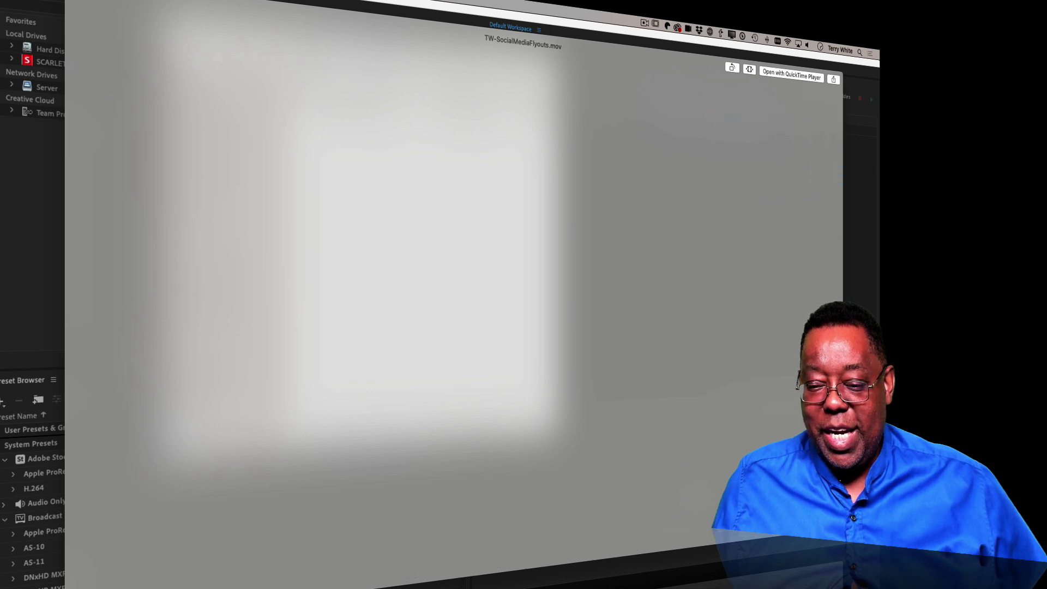
{"action": "key", "text": "space"}
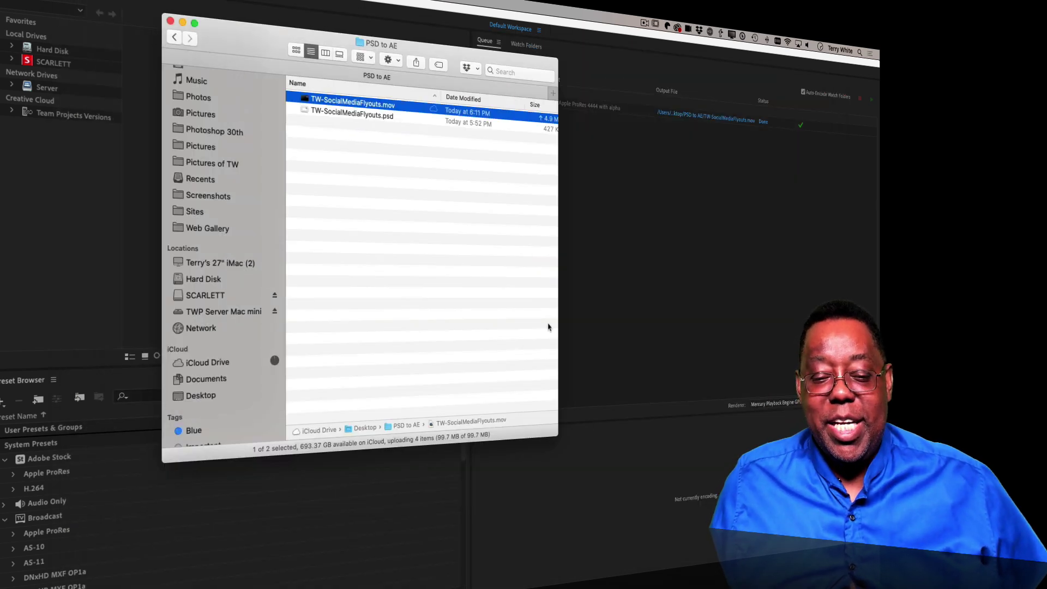